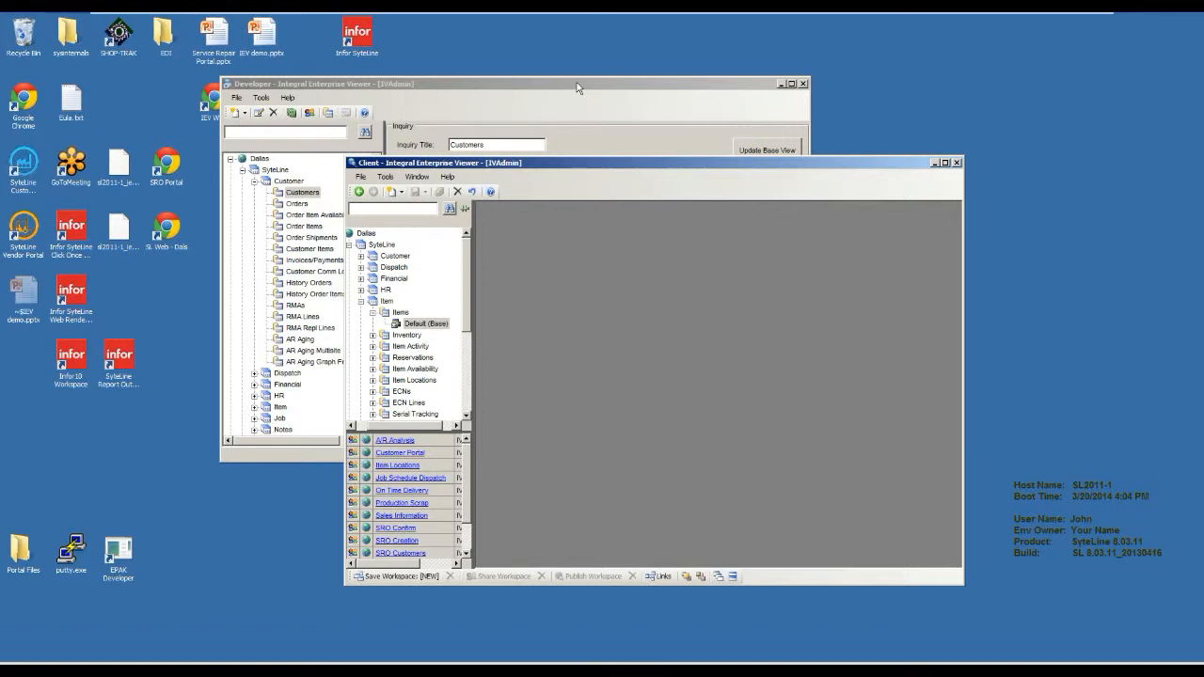
Maximize the Developer window and examine the inquiries in the Customer, Financial, Dispatch and Item groups.
{"action": "left_click", "coordinate": [578, 87]}
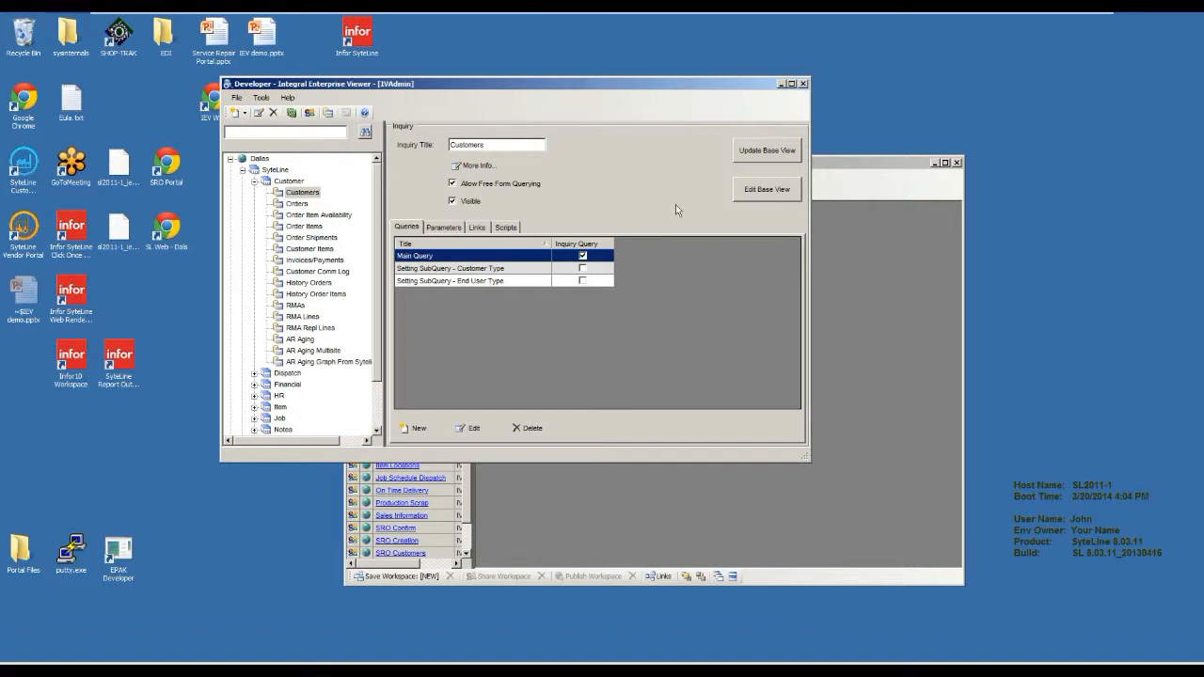
{"action": "left_click", "coordinate": [791, 84]}
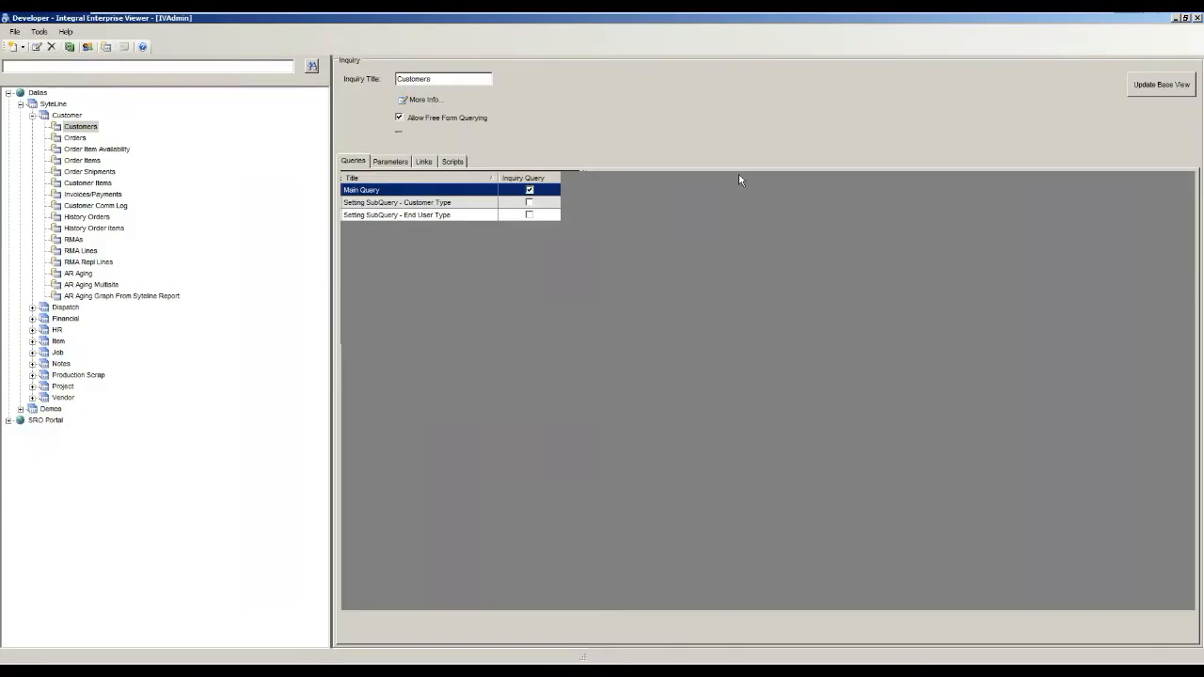
{"action": "left_click", "coordinate": [32, 115]}
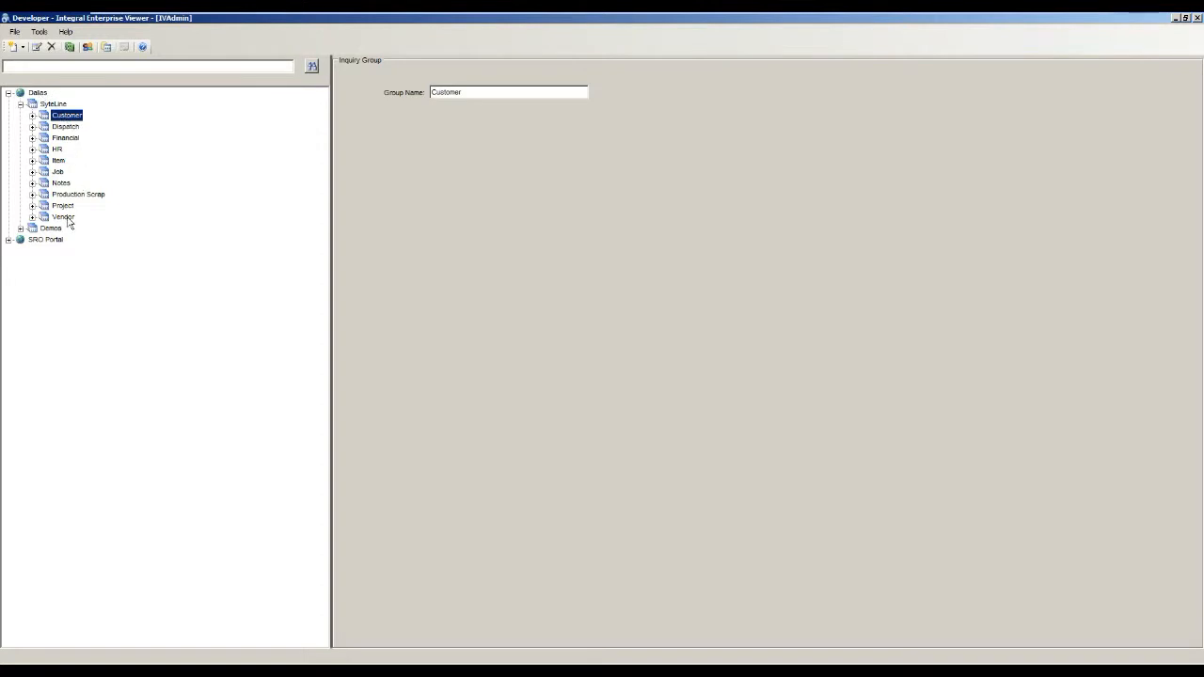
{"action": "left_click", "coordinate": [33, 115]}
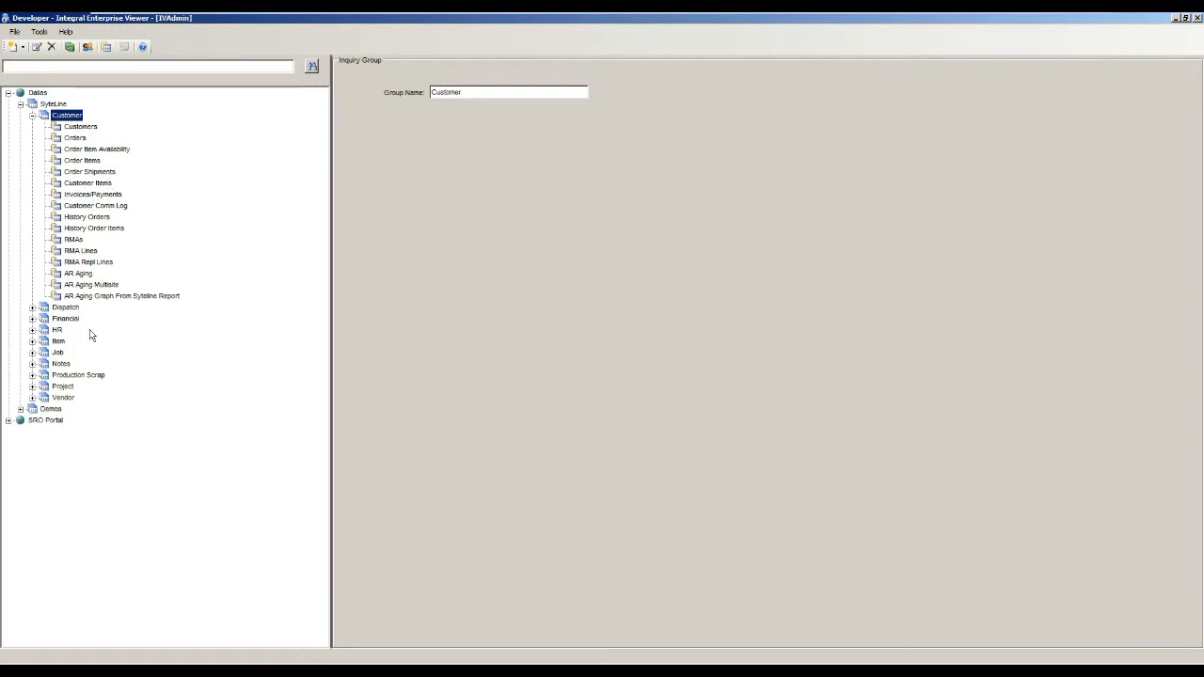
{"action": "left_click", "coordinate": [32, 318]}
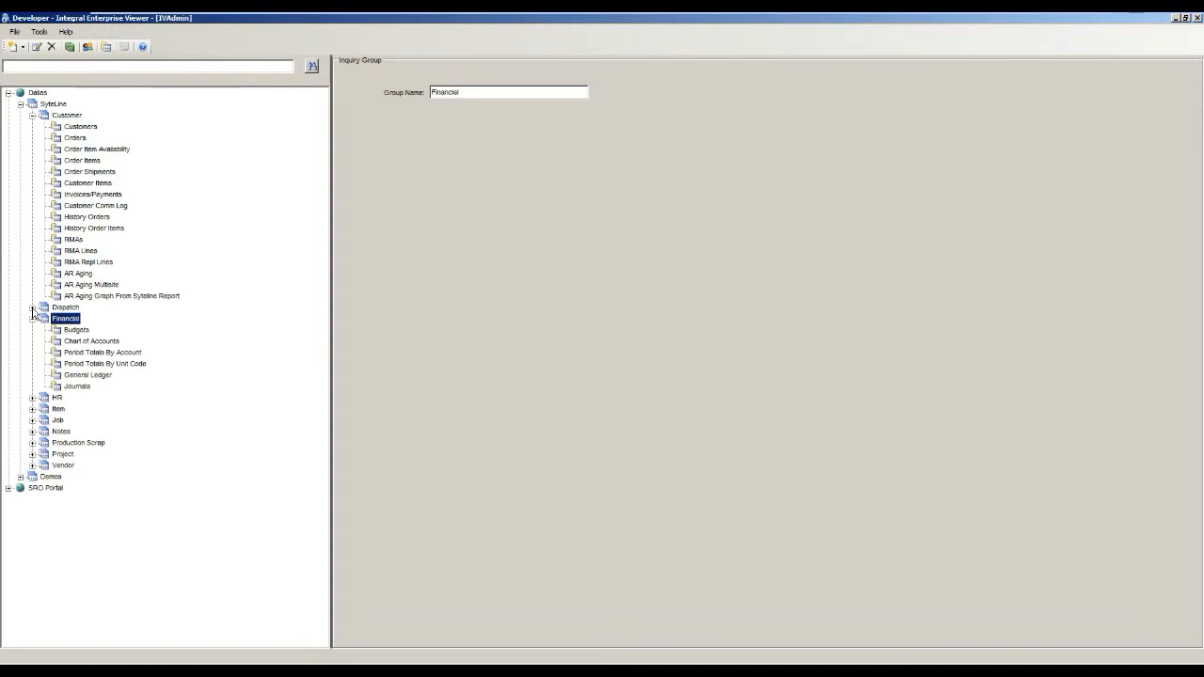
{"action": "left_click", "coordinate": [32, 308]}
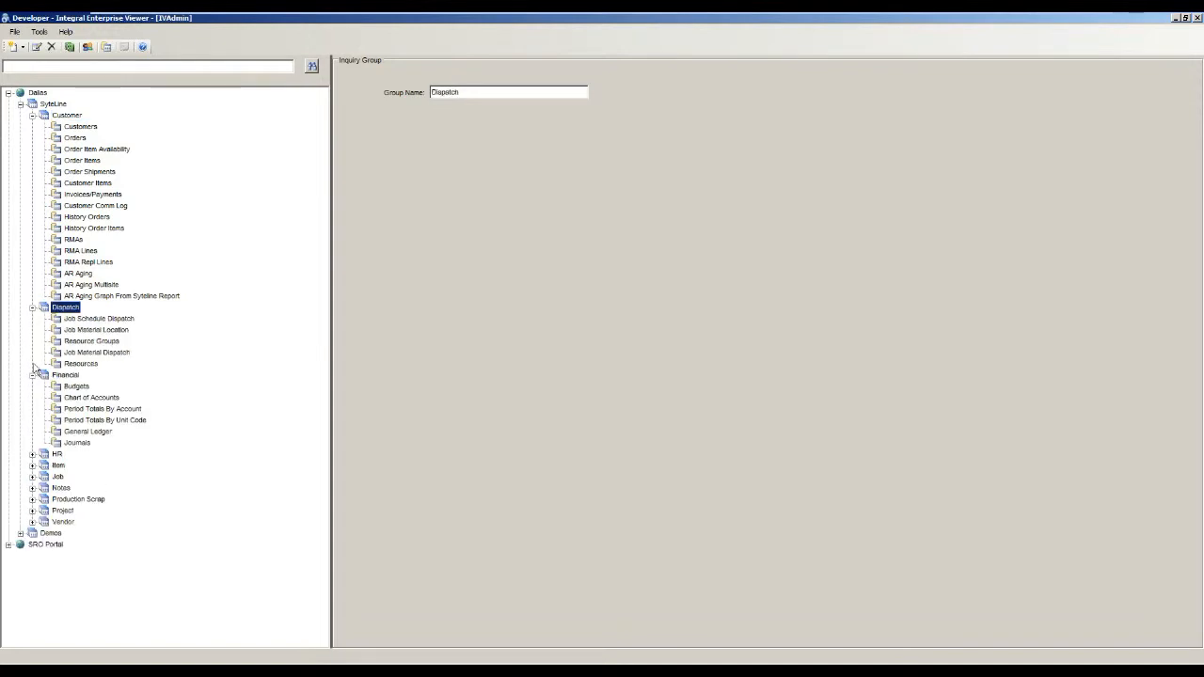
{"action": "left_click", "coordinate": [33, 466]}
{"action": "scroll", "coordinate": [34, 472], "scroll_direction": "down", "scroll_amount": 3}
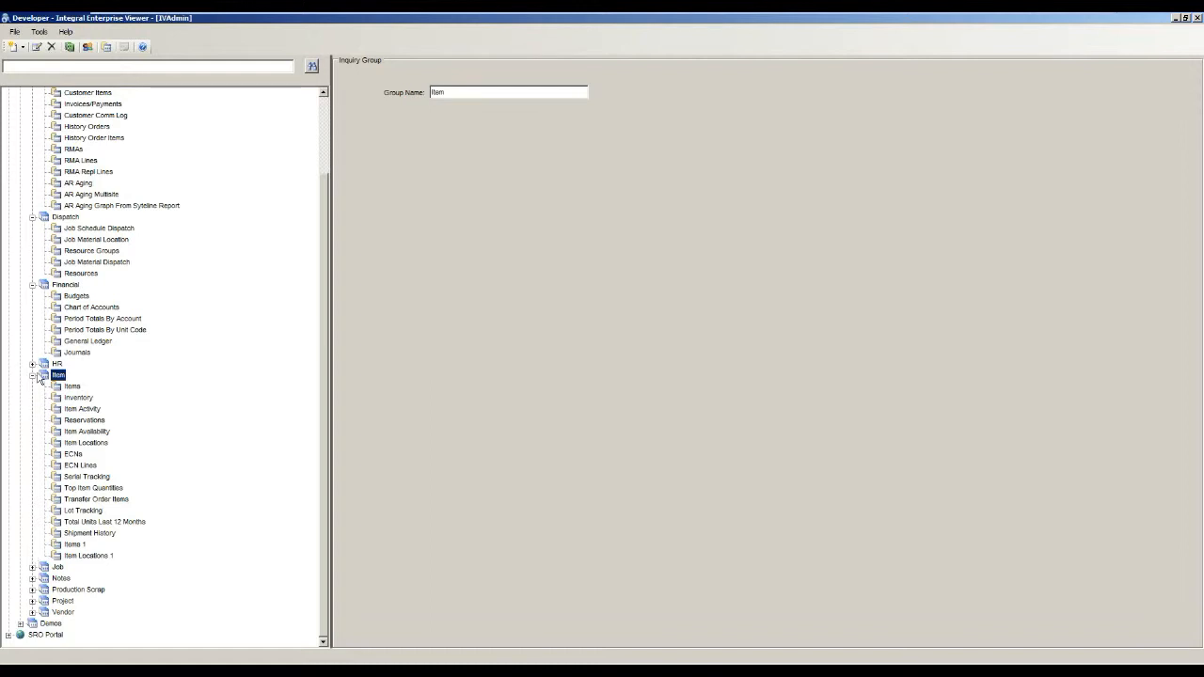
{"action": "left_click", "coordinate": [33, 375]}
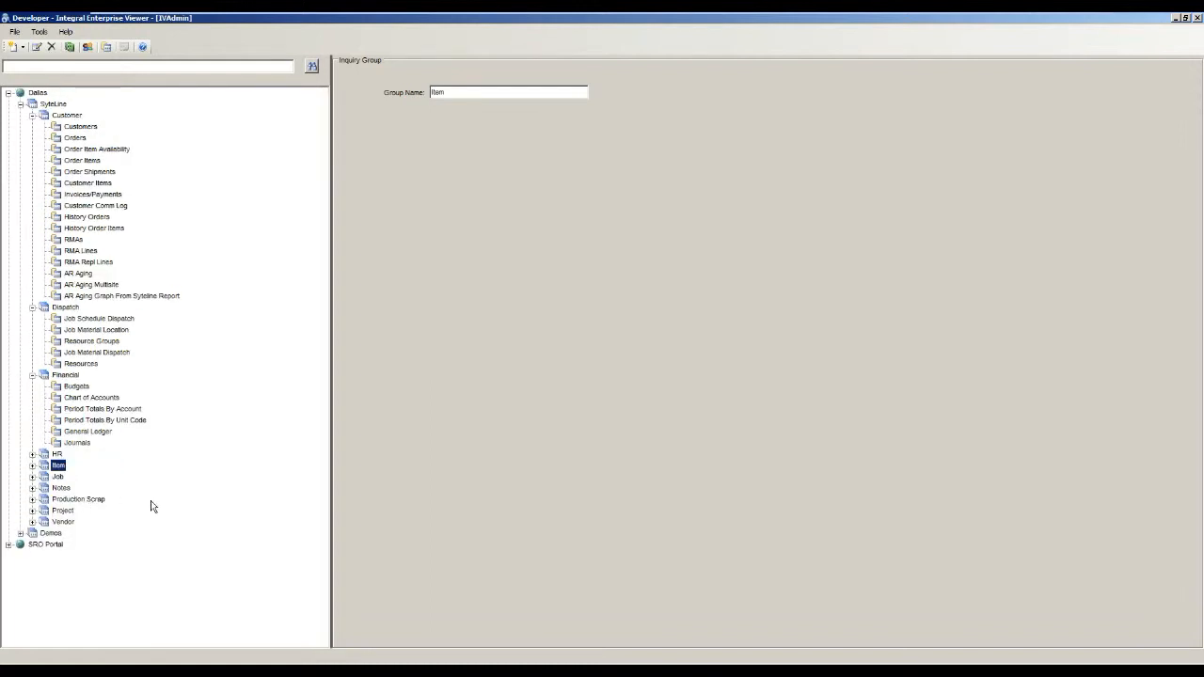
Open the Main Query of the Customers inquiry in the Query Editor.
{"action": "left_click", "coordinate": [86, 126]}
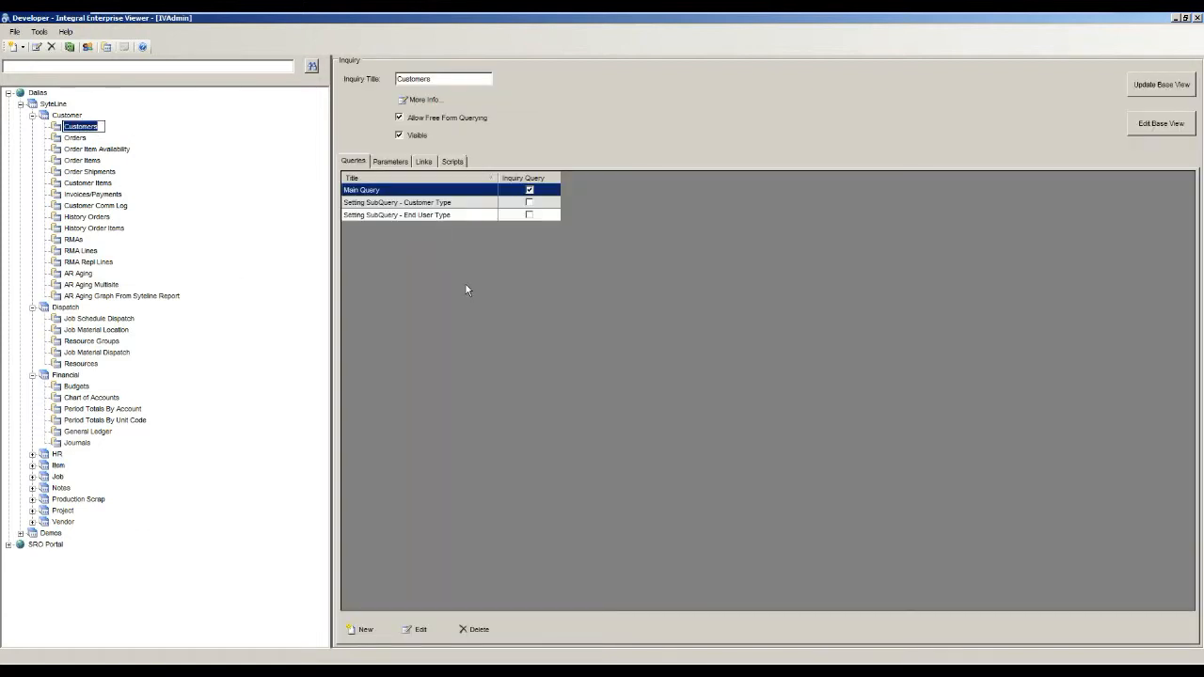
{"action": "left_click", "coordinate": [424, 204]}
{"action": "left_click", "coordinate": [416, 191]}
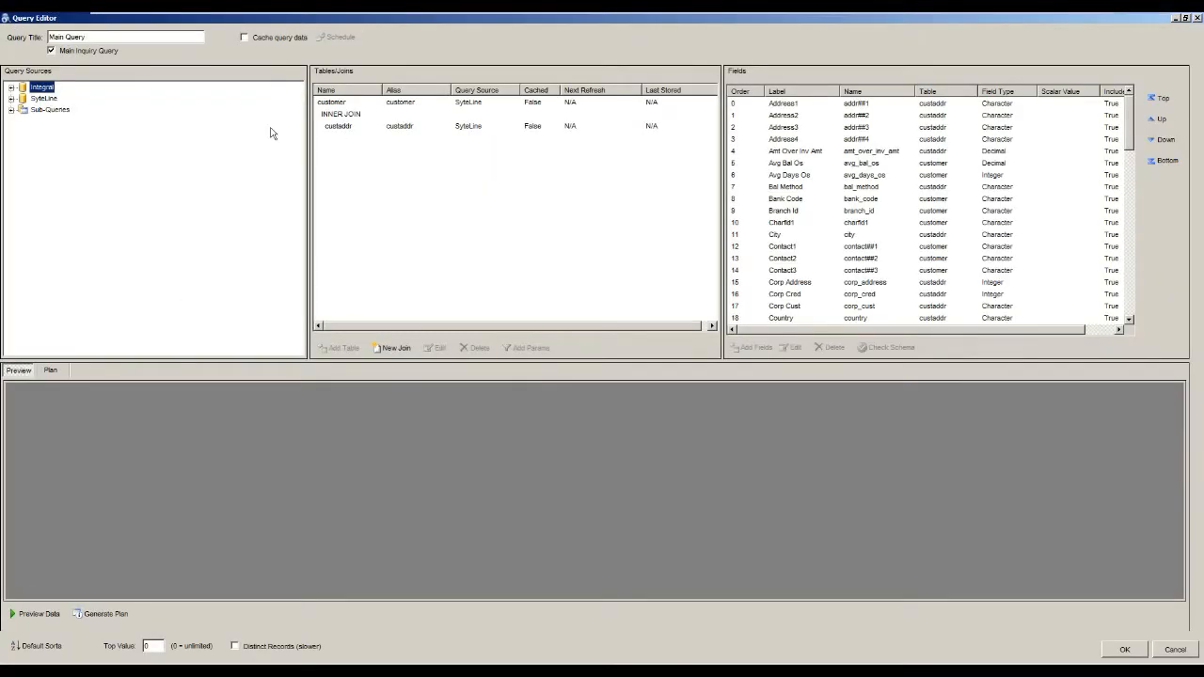
Examine the tables, views and user functions available under the SyteLine query source.
{"action": "left_click", "coordinate": [11, 98]}
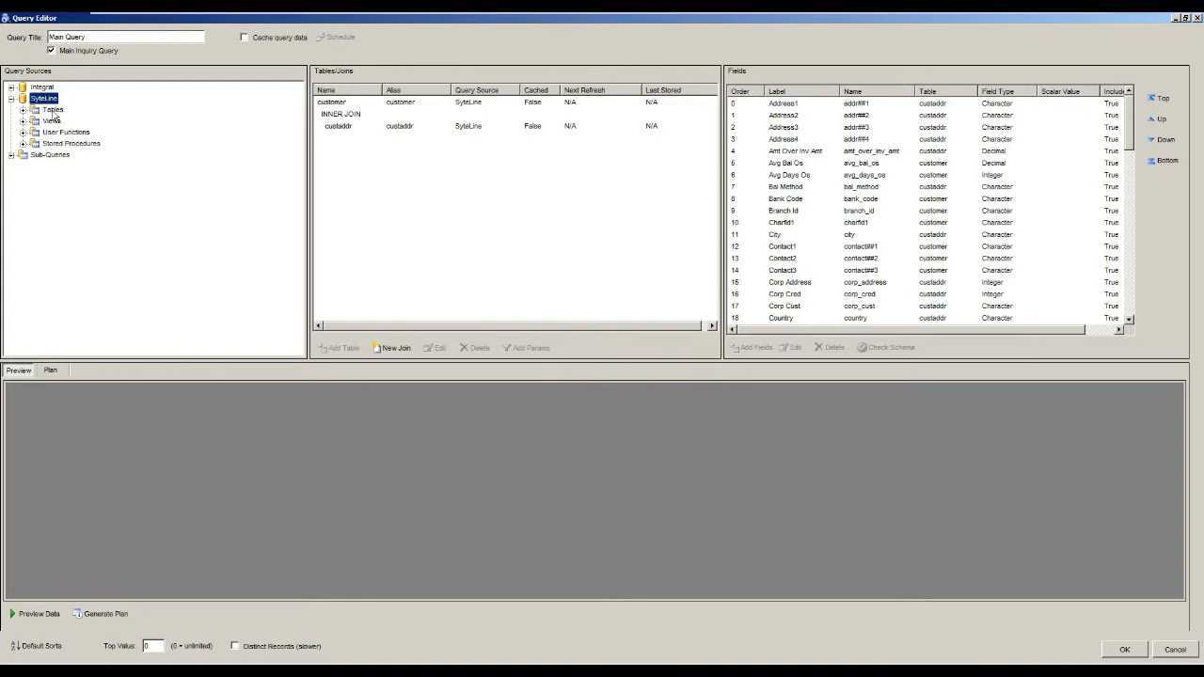
{"action": "left_click", "coordinate": [22, 110]}
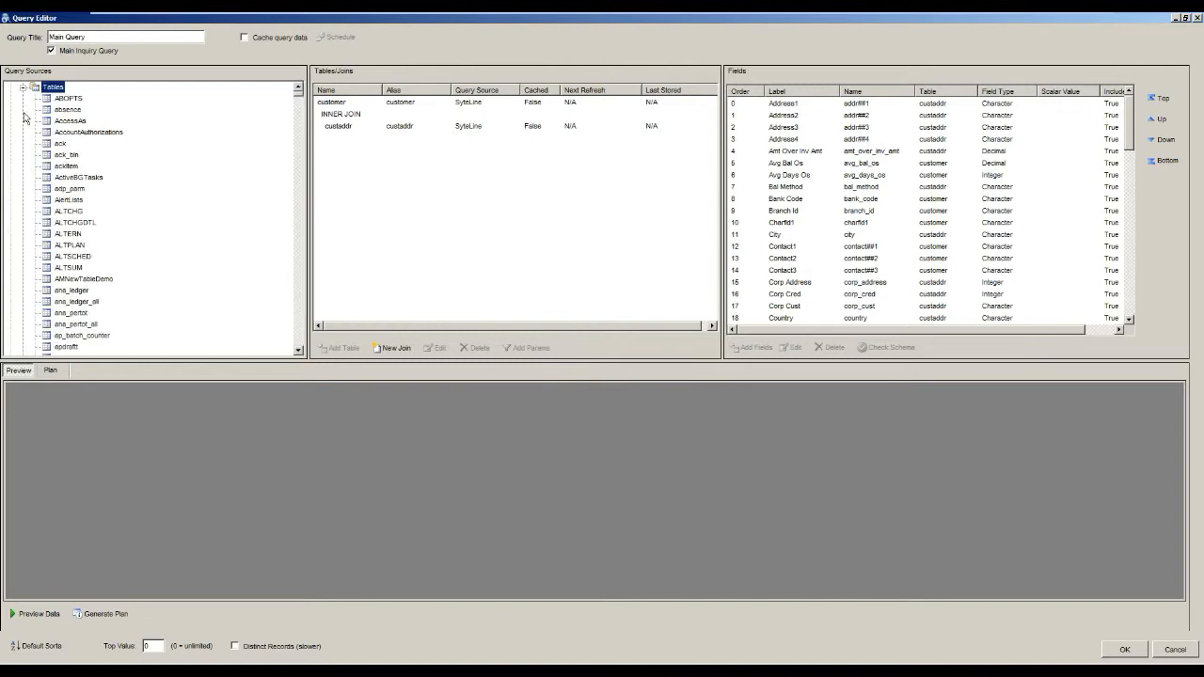
{"action": "left_click", "coordinate": [23, 110]}
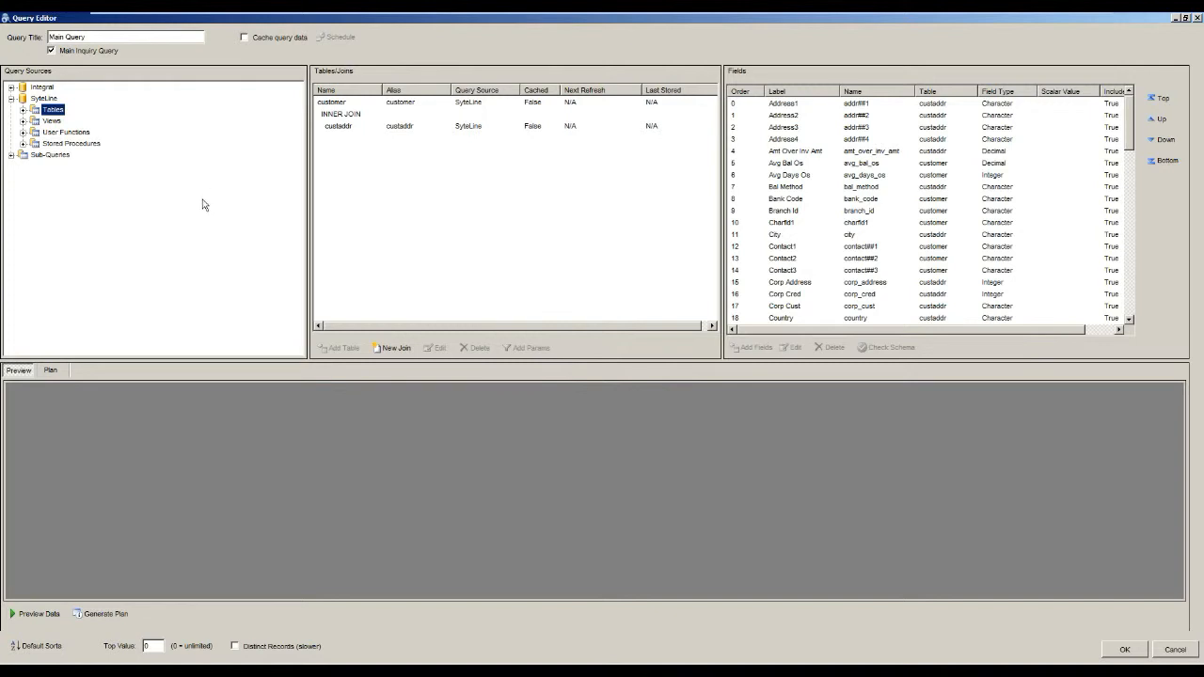
{"action": "left_click", "coordinate": [22, 110]}
{"action": "scroll", "coordinate": [6, 119], "scroll_direction": "up", "scroll_amount": 1}
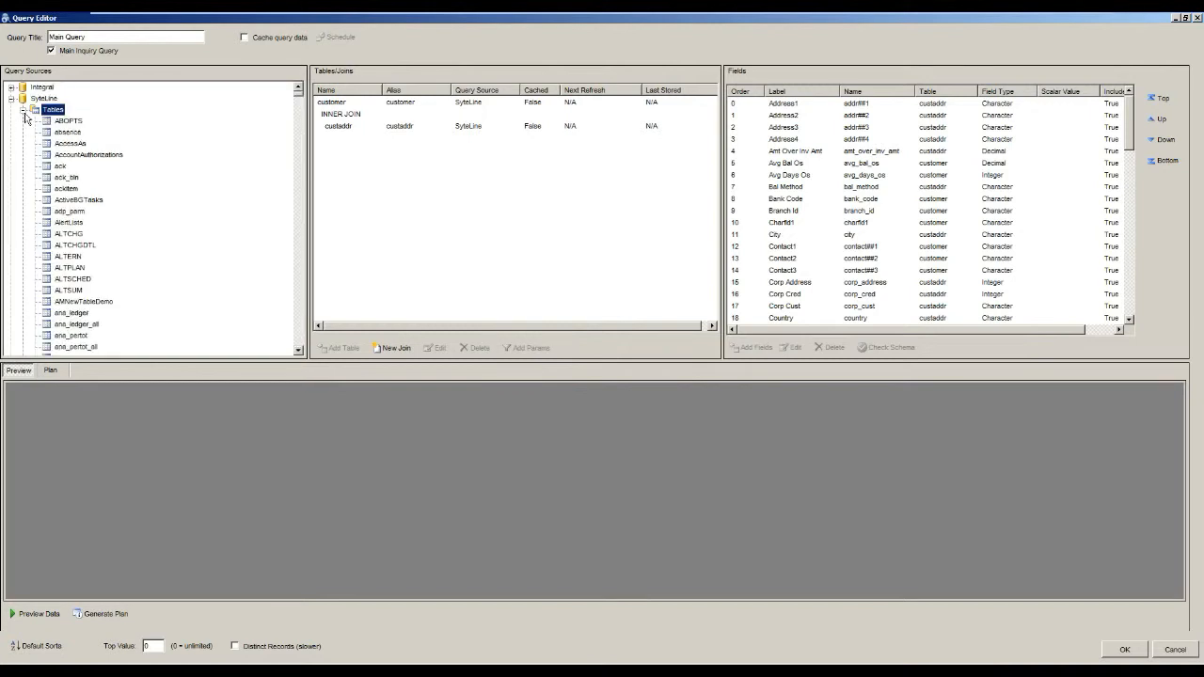
{"action": "left_click", "coordinate": [24, 110]}
{"action": "left_click", "coordinate": [25, 121]}
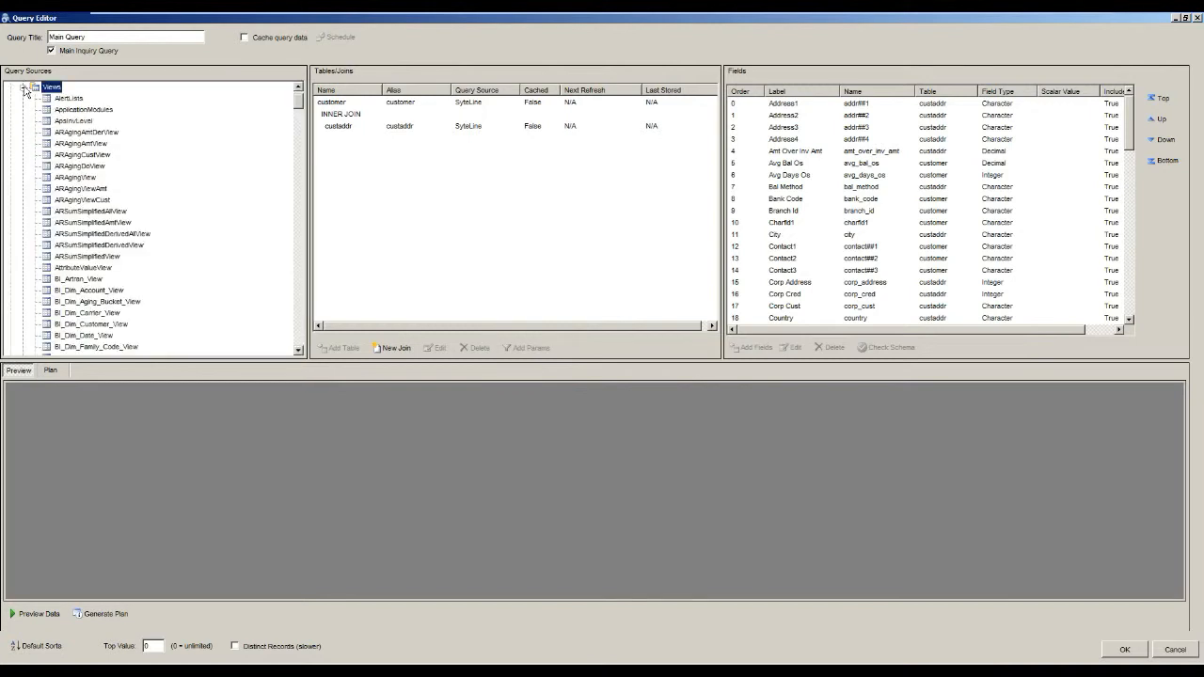
{"action": "left_click", "coordinate": [22, 86]}
{"action": "left_click", "coordinate": [23, 132]}
{"action": "scroll", "coordinate": [22, 137], "scroll_direction": "up", "scroll_amount": 1}
{"action": "left_click", "coordinate": [23, 132]}
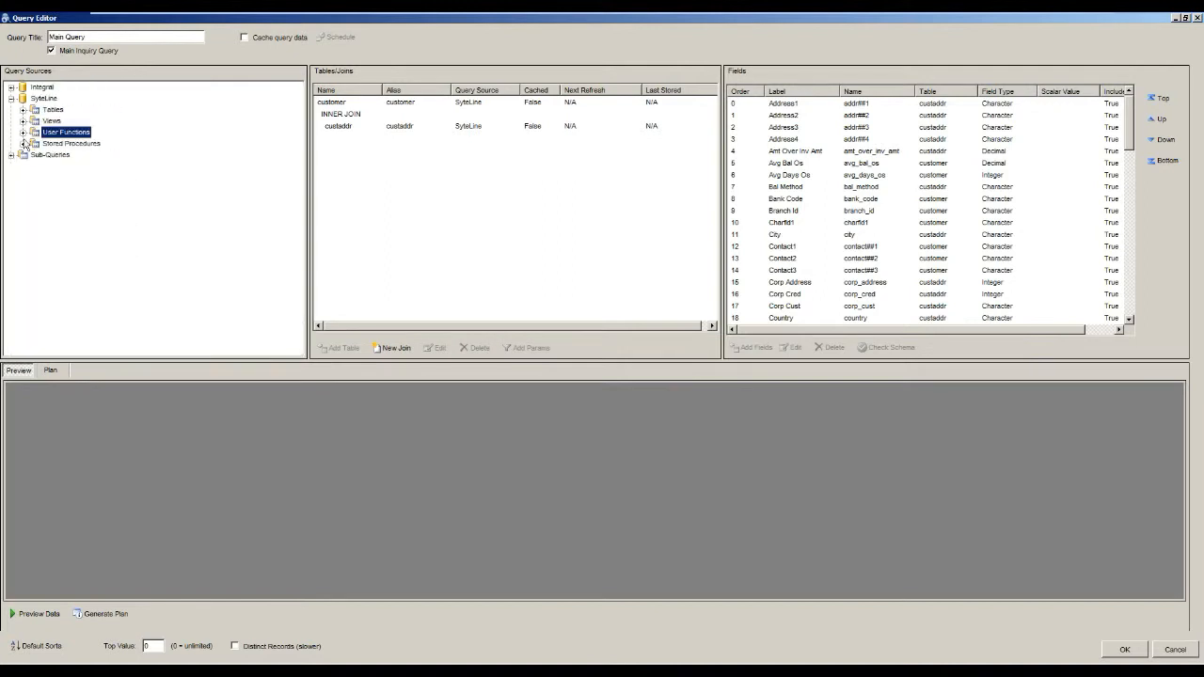
Look through the SyteLine stored procedures whose names start with Rpt.
{"action": "left_click", "coordinate": [23, 143]}
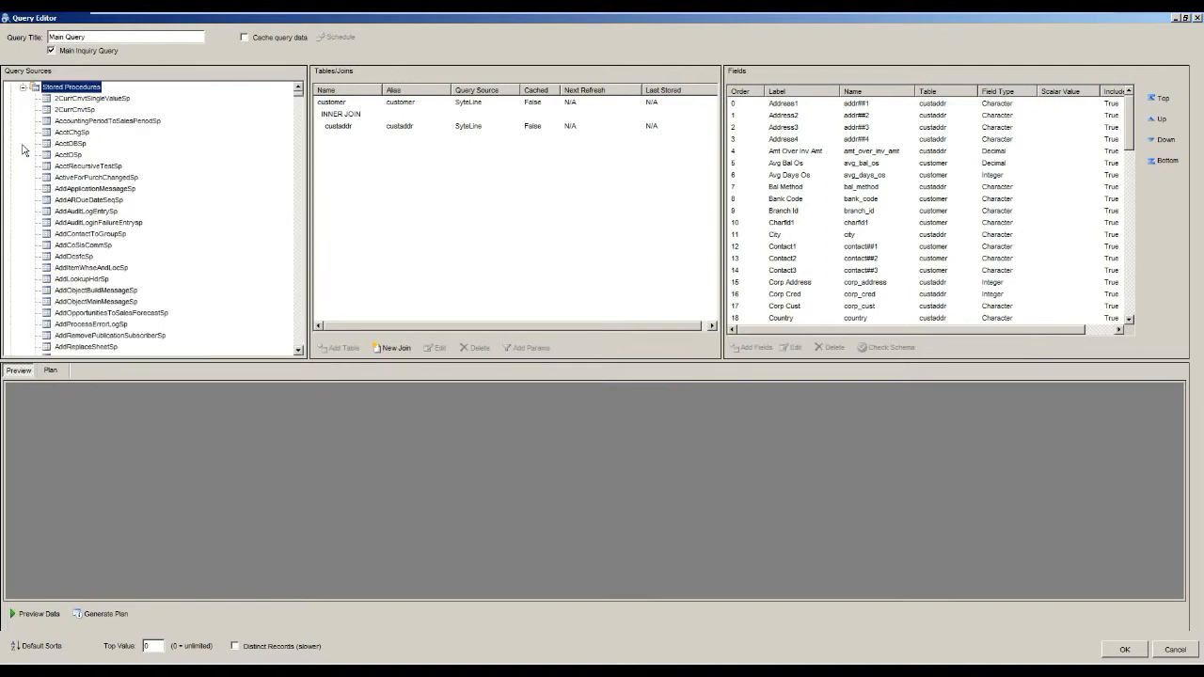
{"action": "left_click", "coordinate": [73, 144]}
{"action": "type", "text": "r"}
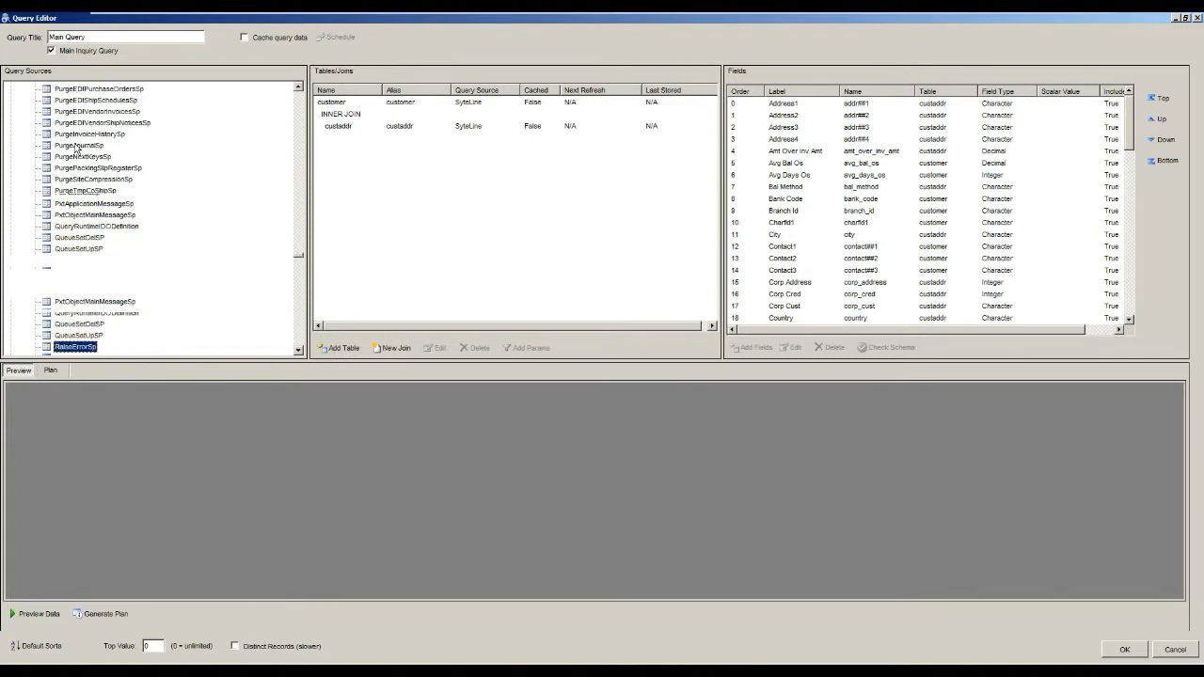
{"action": "type", "text": "pt"}
{"action": "scroll", "coordinate": [195, 269], "scroll_direction": "down", "scroll_amount": 7}
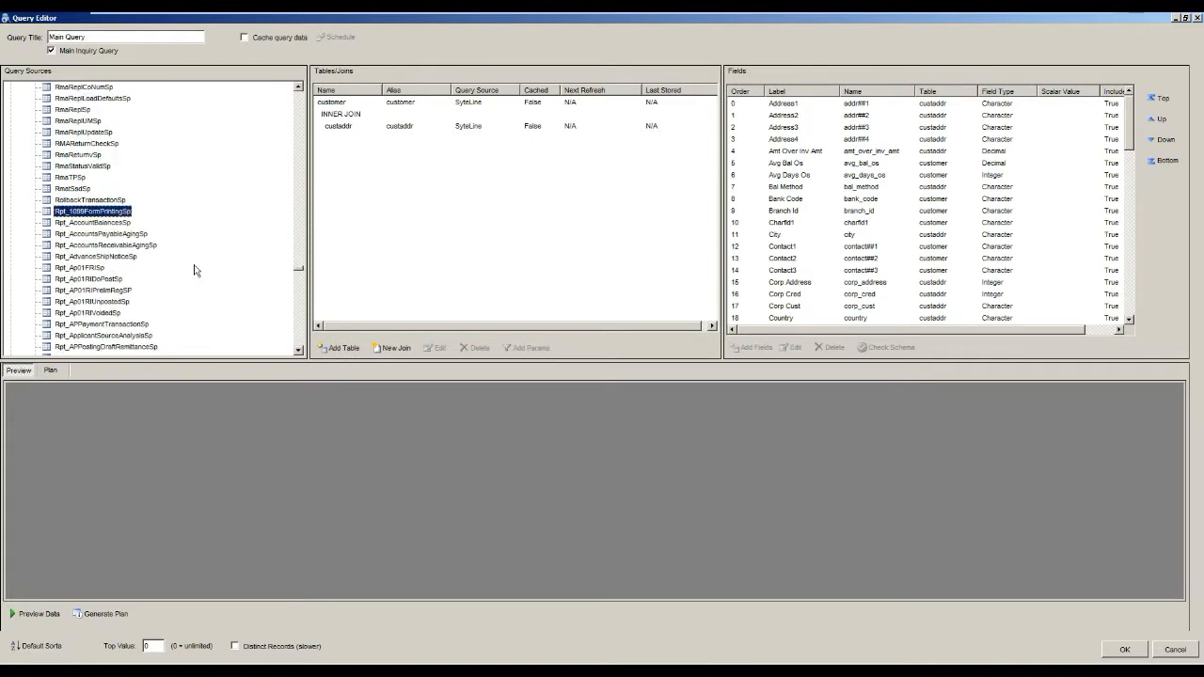
{"action": "scroll", "coordinate": [192, 270], "scroll_direction": "down", "scroll_amount": 12}
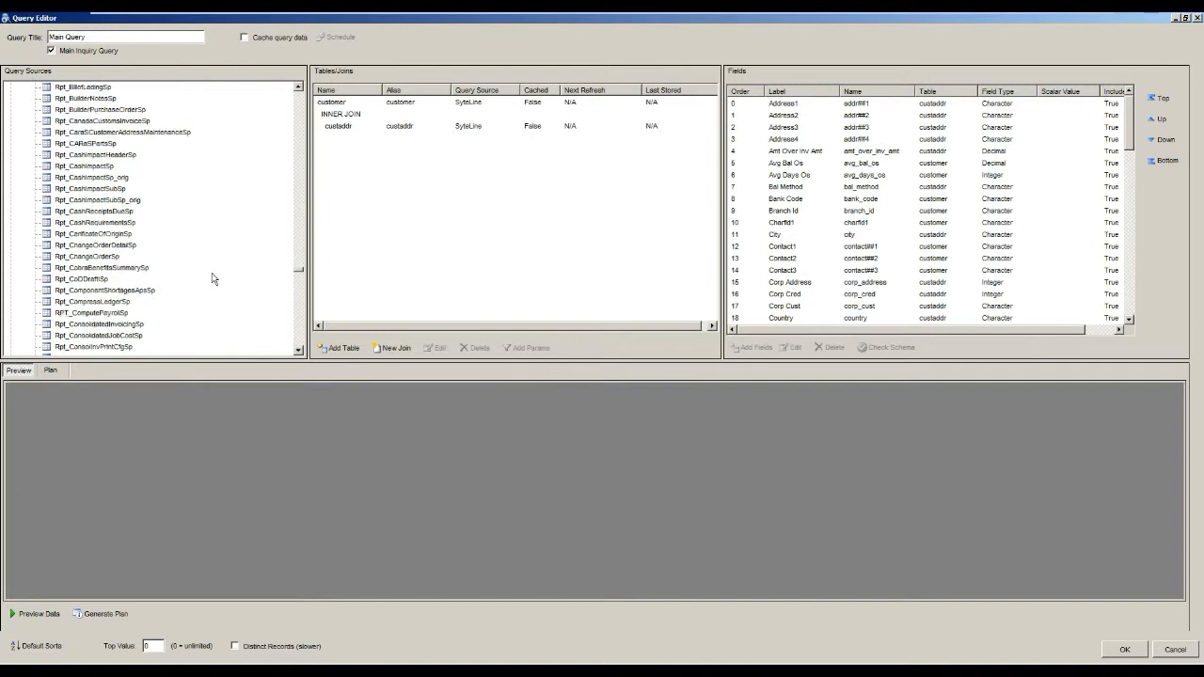
{"action": "scroll", "coordinate": [216, 277], "scroll_direction": "down", "scroll_amount": 5}
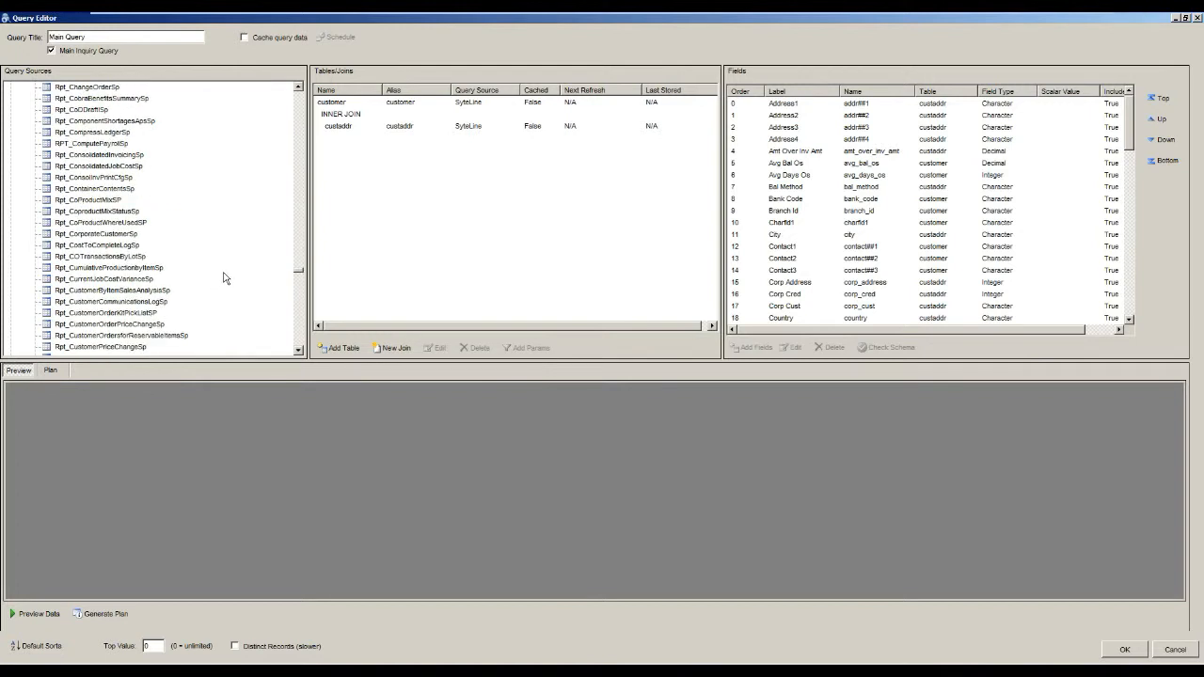
{"action": "scroll", "coordinate": [222, 273], "scroll_direction": "down", "scroll_amount": 2}
{"action": "scroll", "coordinate": [176, 283], "scroll_direction": "up", "scroll_amount": 8}
{"action": "scroll", "coordinate": [176, 282], "scroll_direction": "up", "scroll_amount": 15}
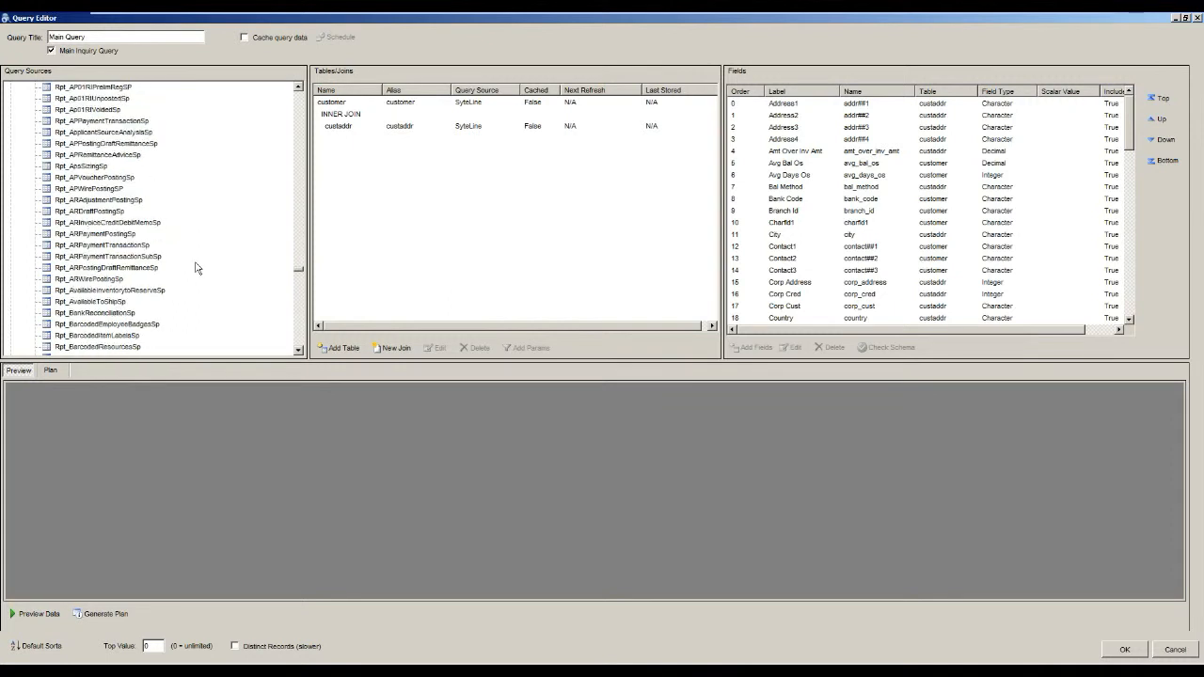
{"action": "scroll", "coordinate": [218, 274], "scroll_direction": "down", "scroll_amount": 6}
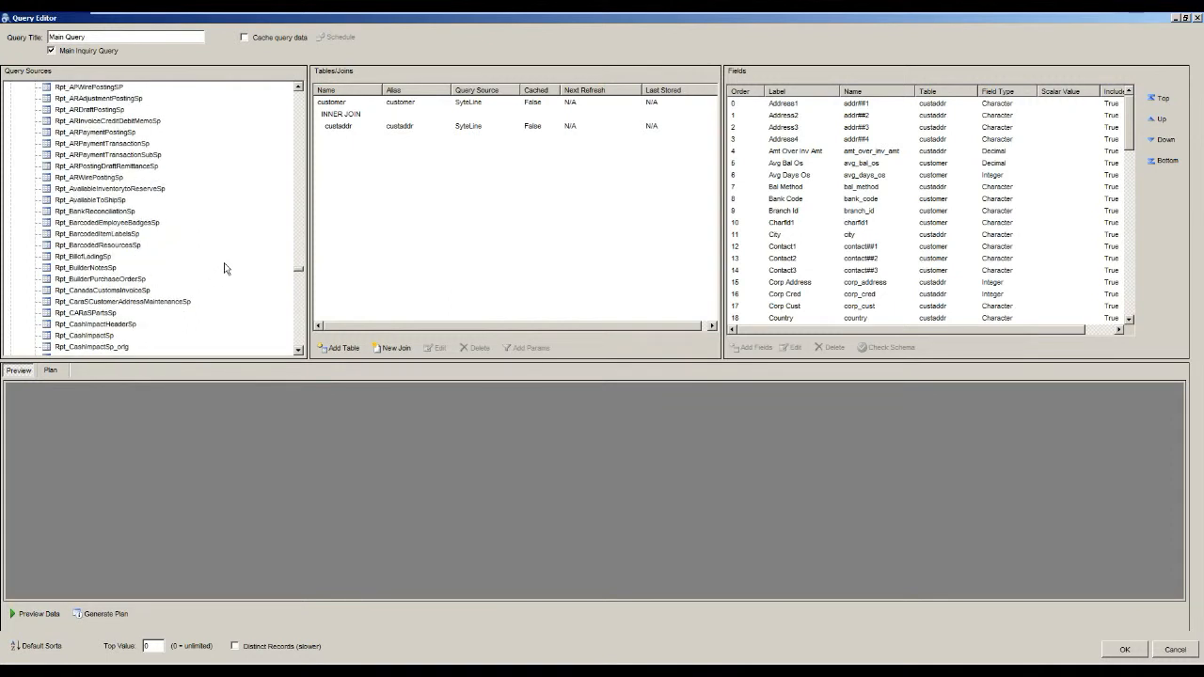
Add the Rpt_AvailableToShipSp stored procedure to the query's tables and joins, and delete it again.
{"action": "left_click", "coordinate": [107, 201]}
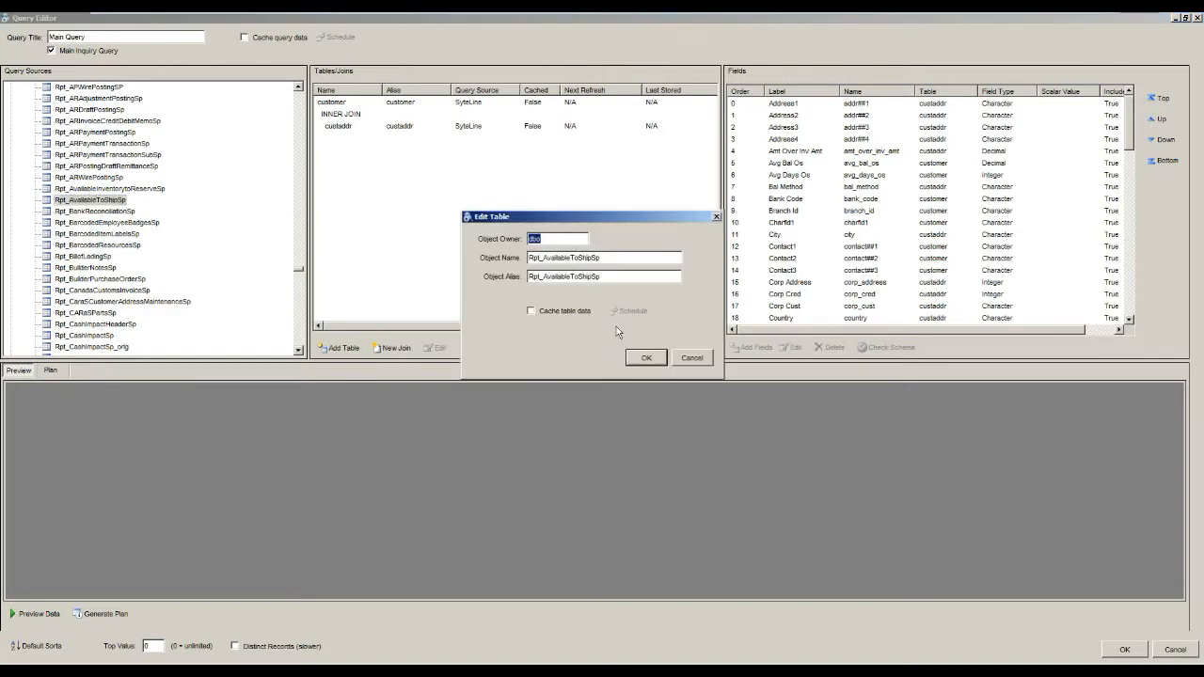
{"action": "left_click", "coordinate": [640, 359]}
{"action": "left_click", "coordinate": [404, 141]}
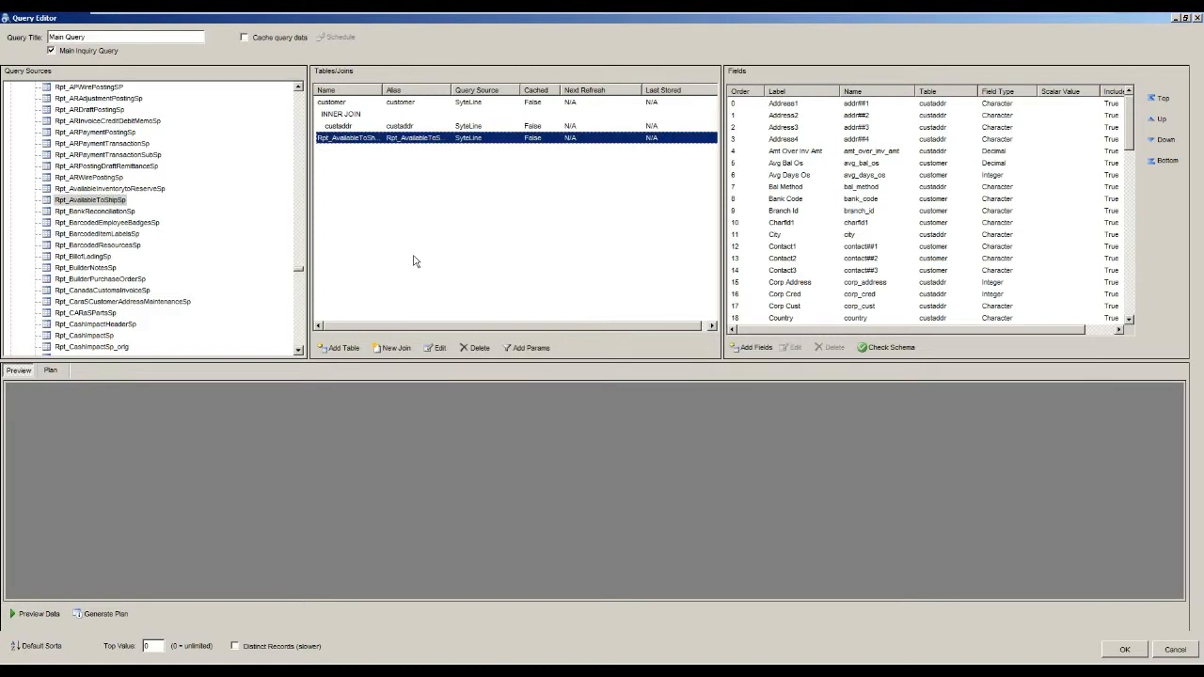
{"action": "left_click", "coordinate": [475, 350]}
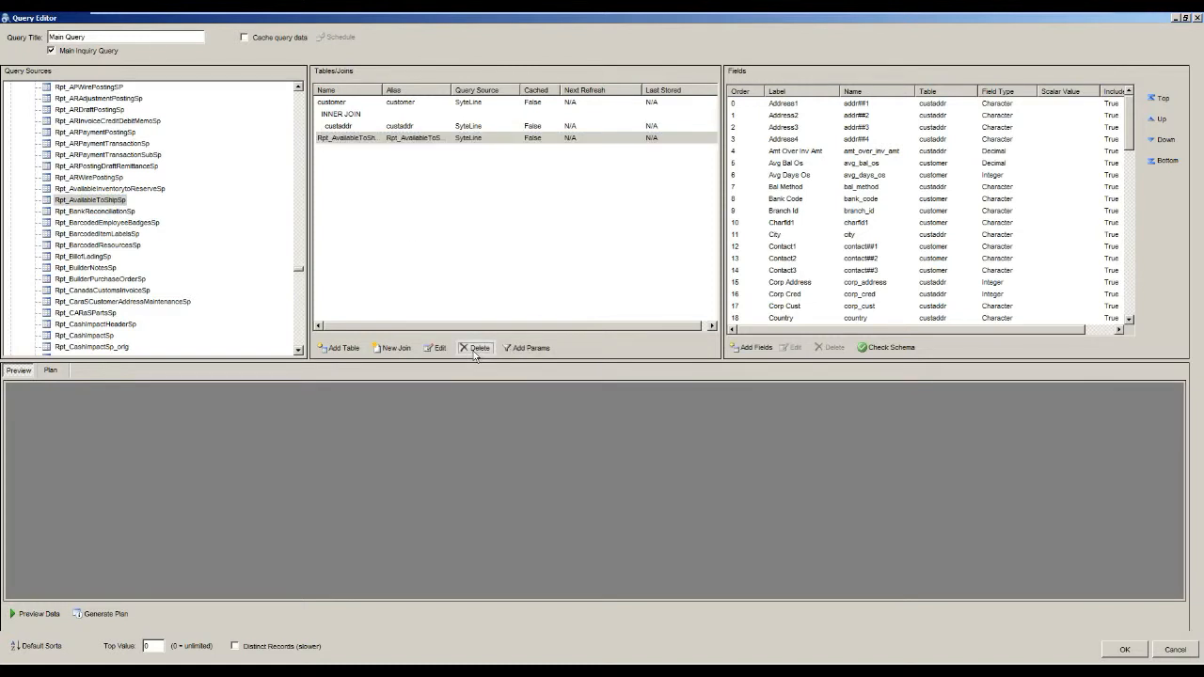
{"action": "left_click", "coordinate": [647, 384]}
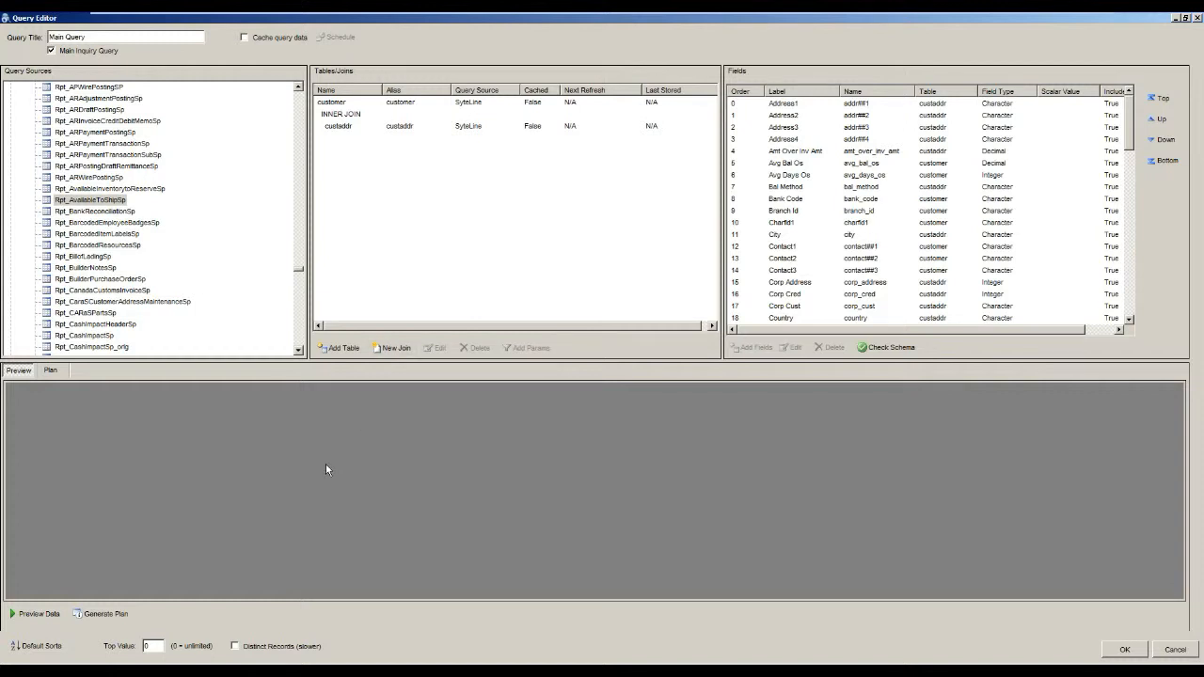
Preview the Main Query's data and view the generated query plan.
{"action": "left_click", "coordinate": [38, 614]}
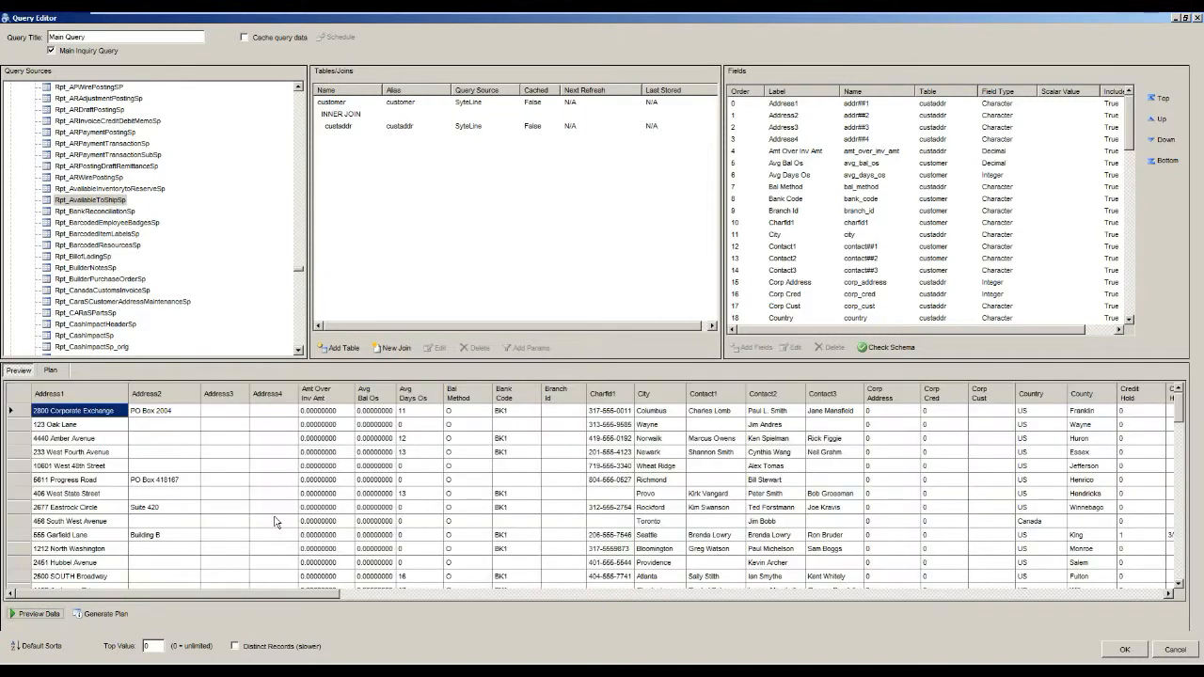
{"action": "left_click", "coordinate": [52, 371]}
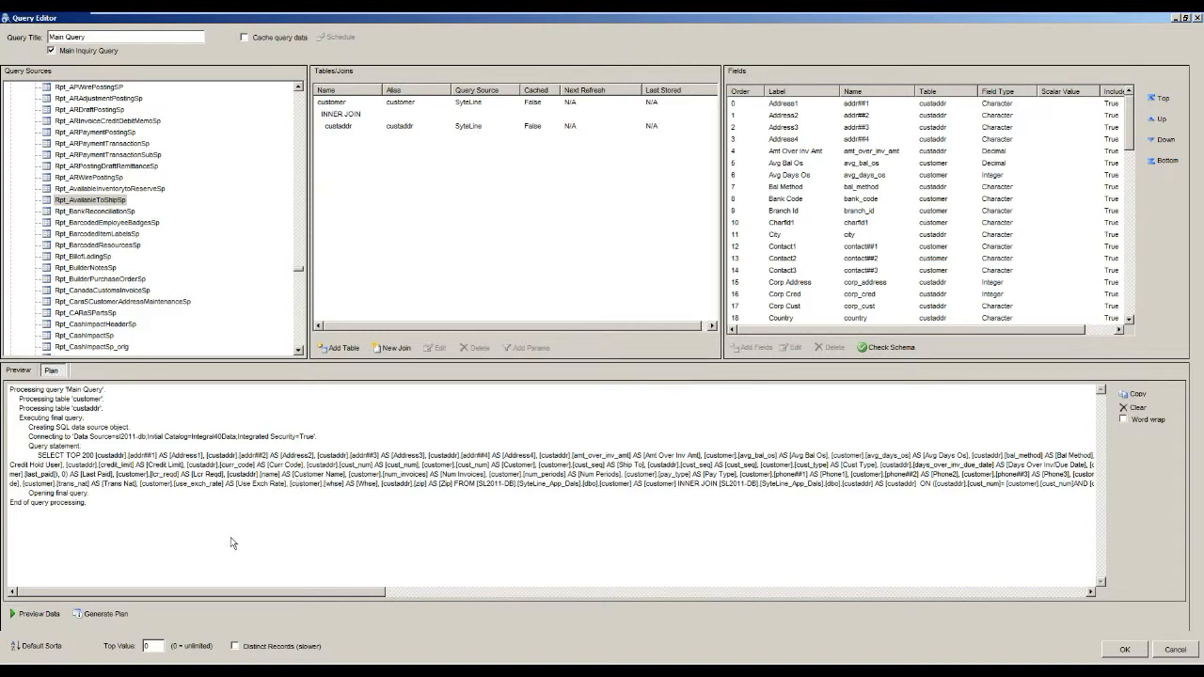
Examine the aggregate functions available for the Avg Days Os field's expression, and leave the field without changes.
{"action": "left_click", "coordinate": [828, 175]}
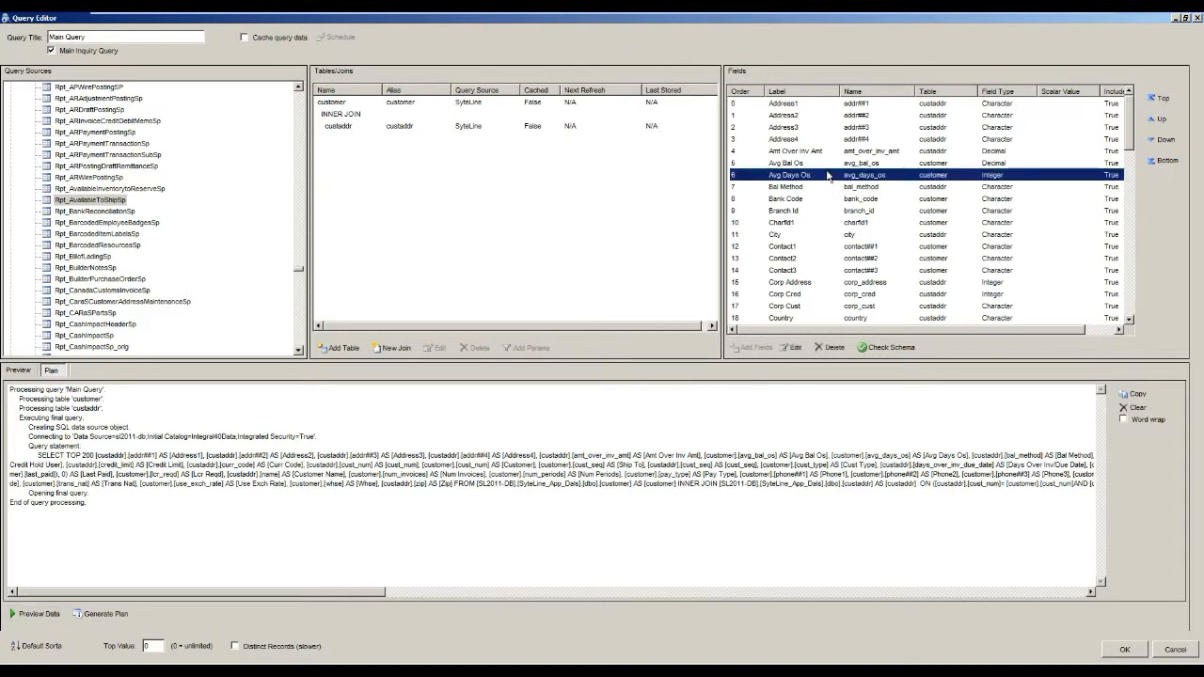
{"action": "double_click", "coordinate": [829, 176]}
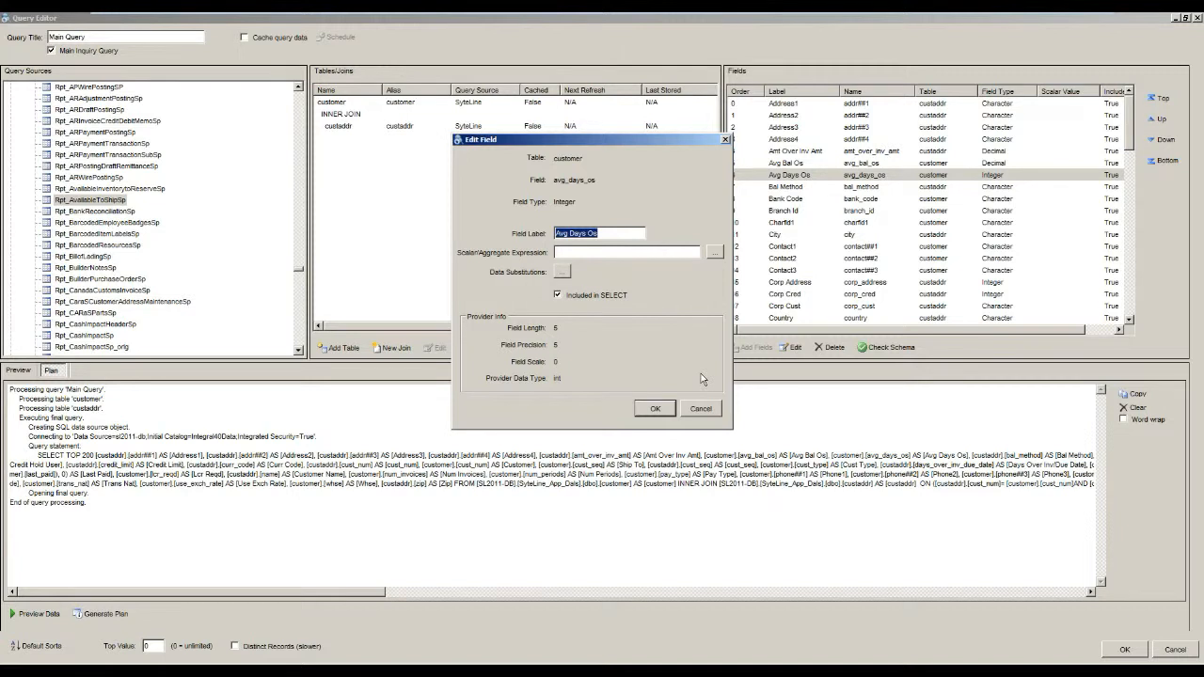
{"action": "left_click", "coordinate": [715, 252]}
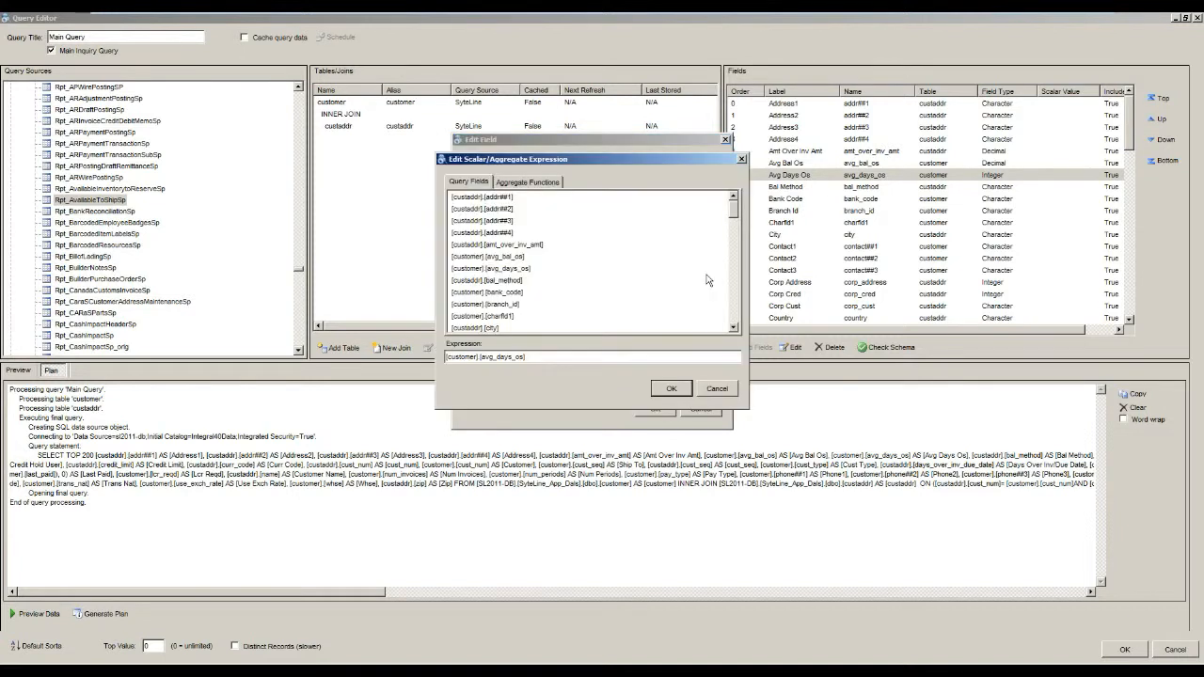
{"action": "left_click", "coordinate": [545, 183]}
{"action": "left_click_drag", "start_coordinate": [481, 161], "coordinate": [387, 249]}
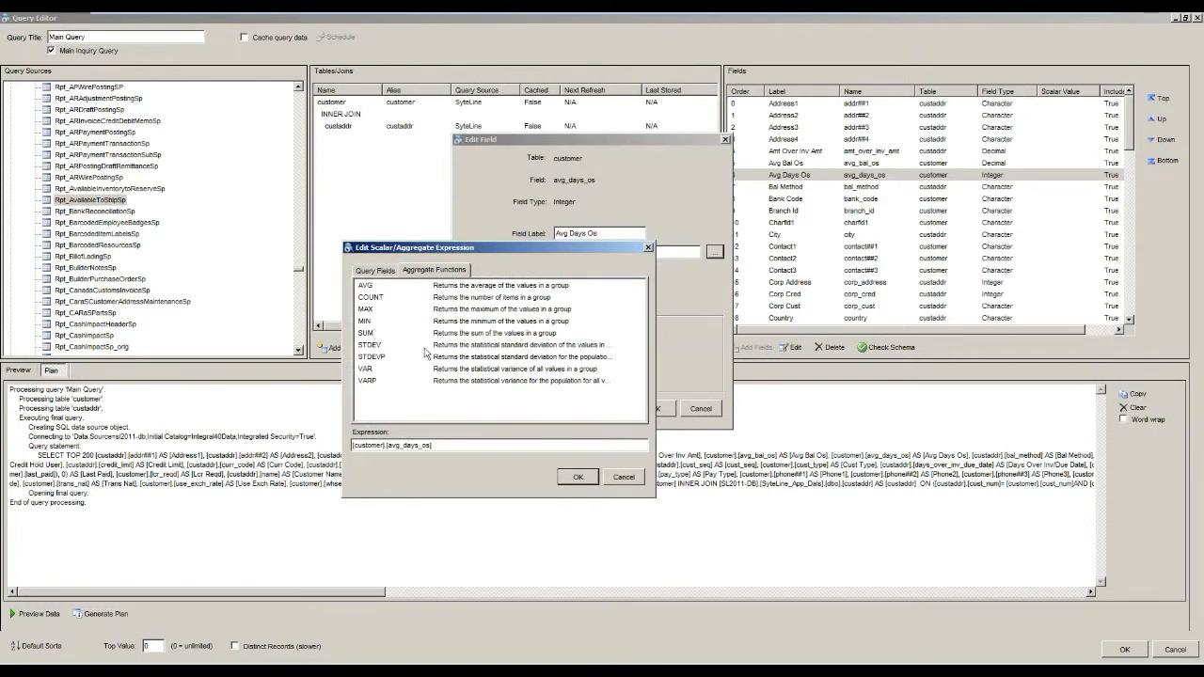
{"action": "left_click", "coordinate": [625, 480]}
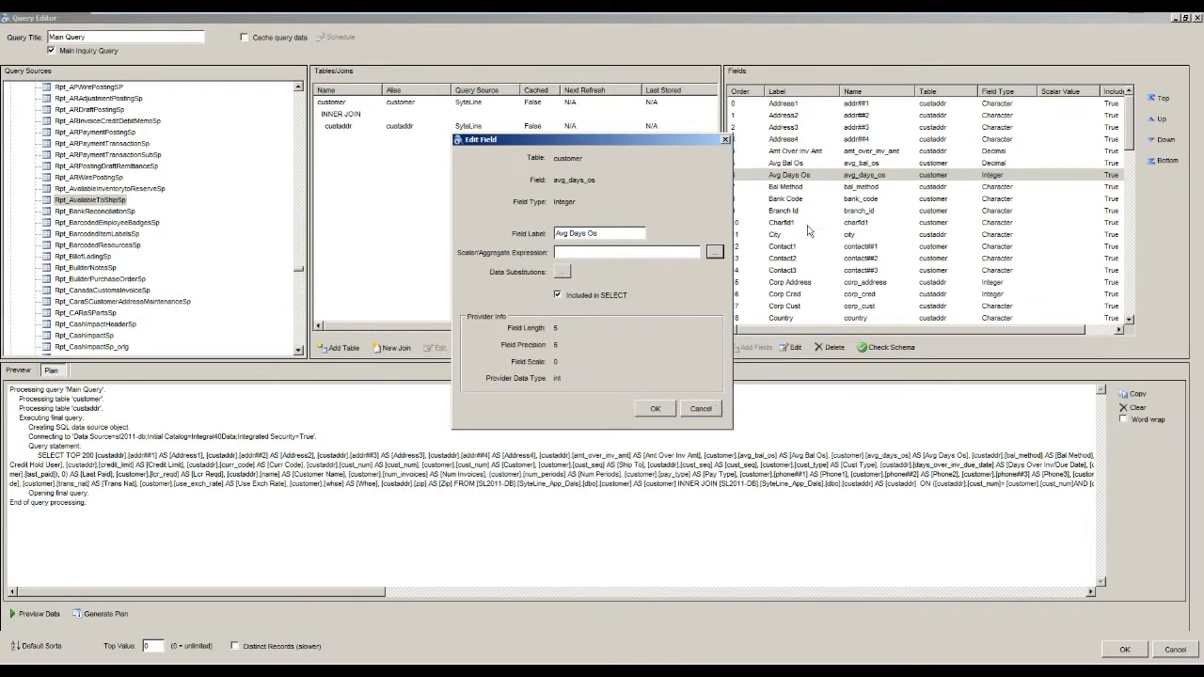
{"action": "left_click", "coordinate": [719, 406]}
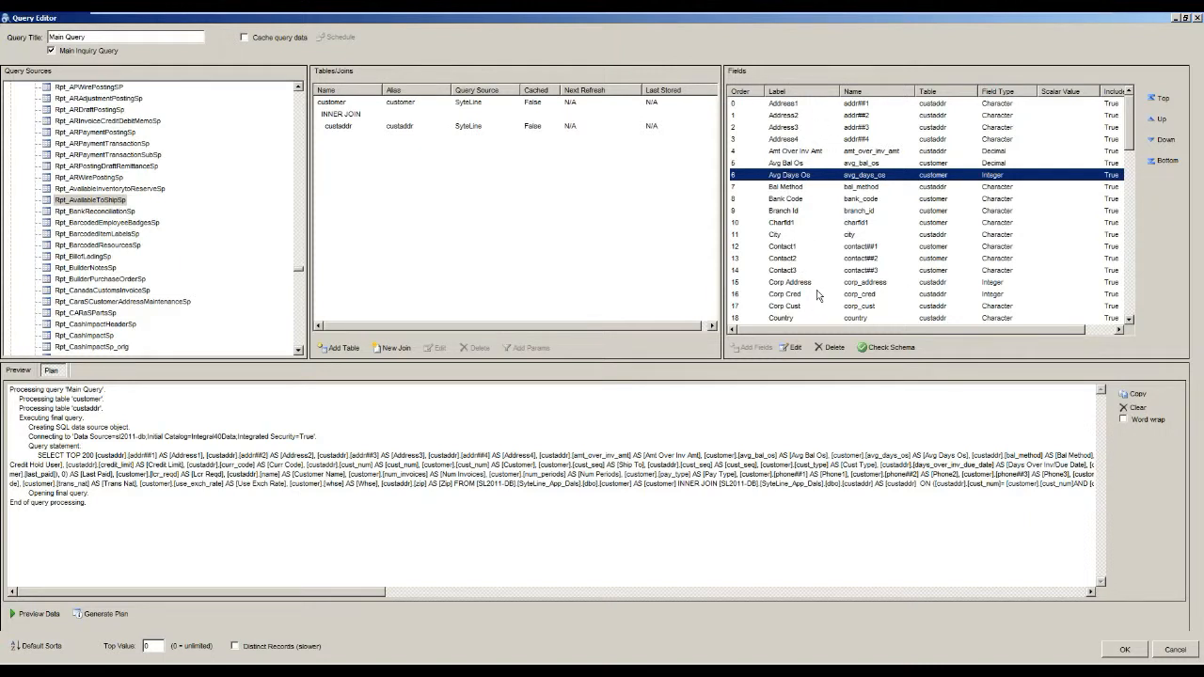
Close the query without saving and examine the Customer parameter's operator choices and padding length, leaving the parameter without changes.
{"action": "left_click", "coordinate": [1171, 651]}
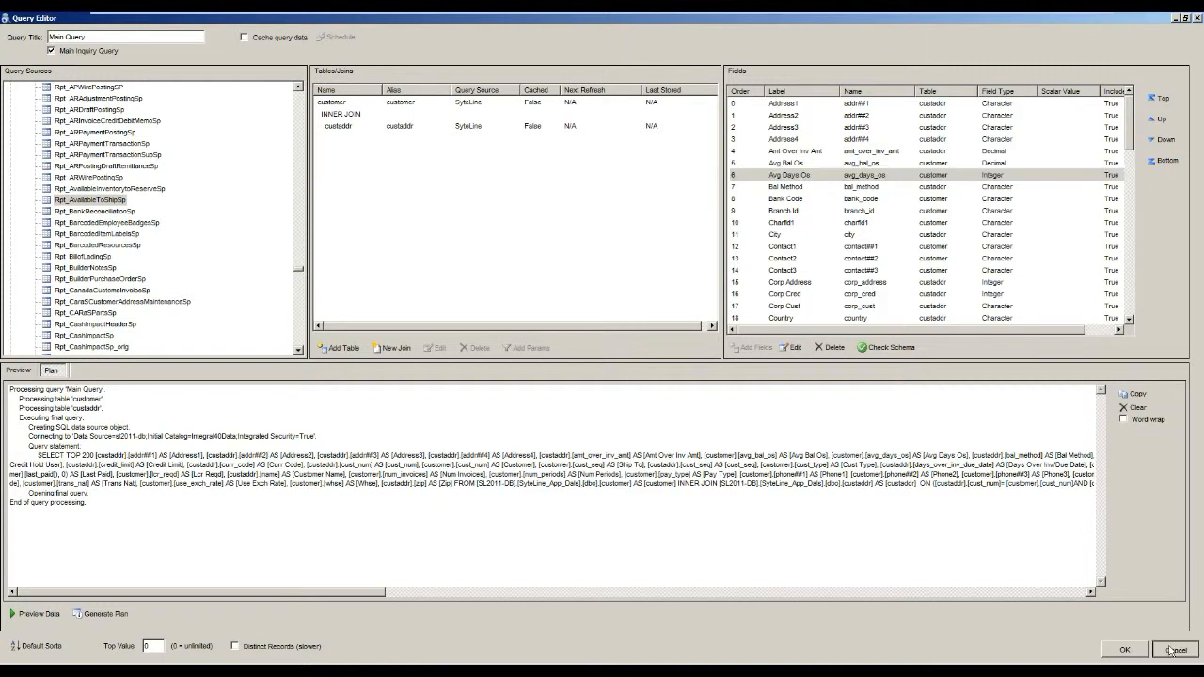
{"action": "left_click", "coordinate": [394, 163]}
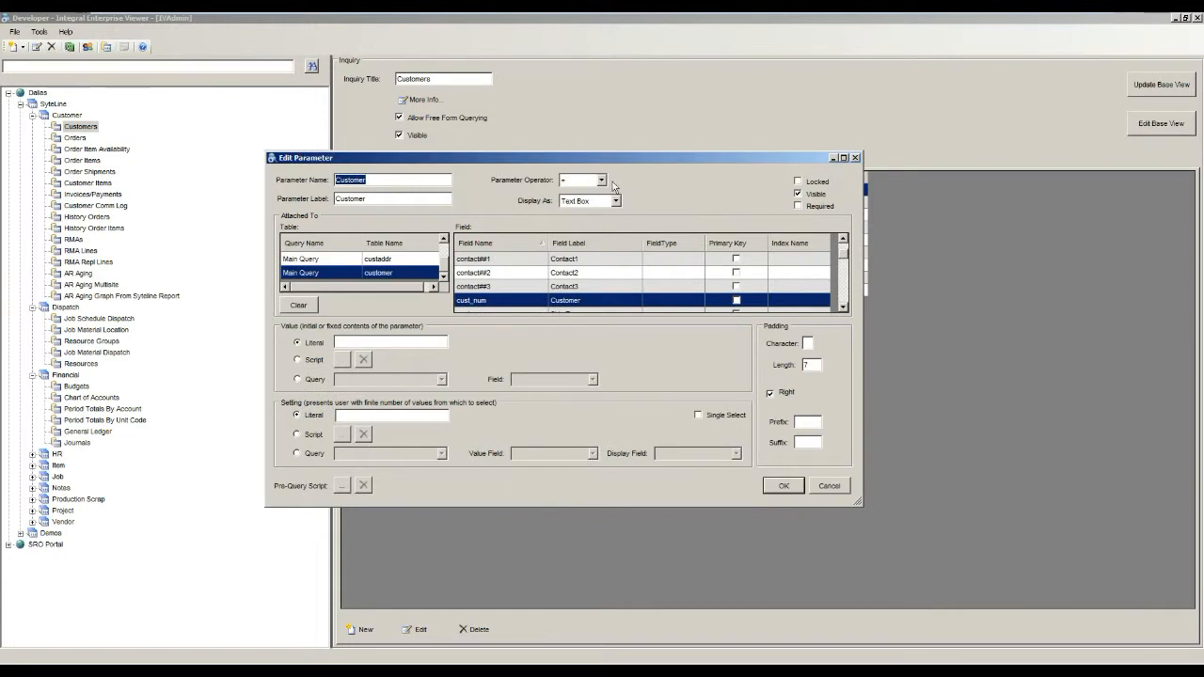
{"action": "left_click", "coordinate": [601, 181]}
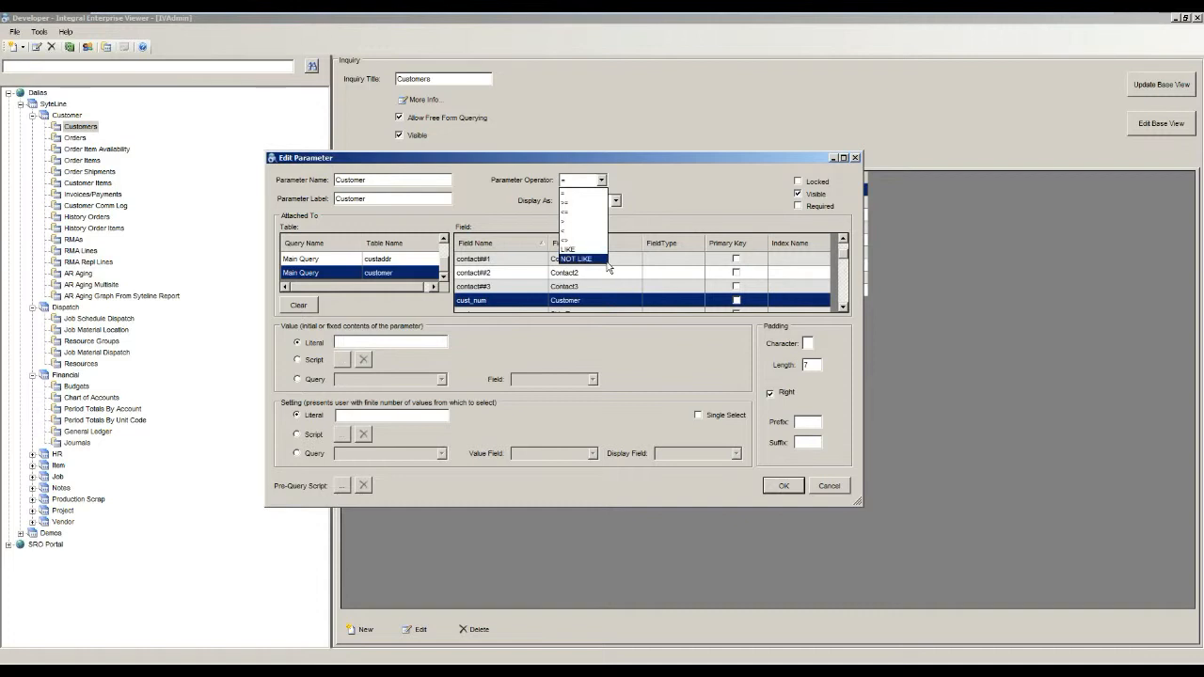
{"action": "left_click", "coordinate": [663, 195]}
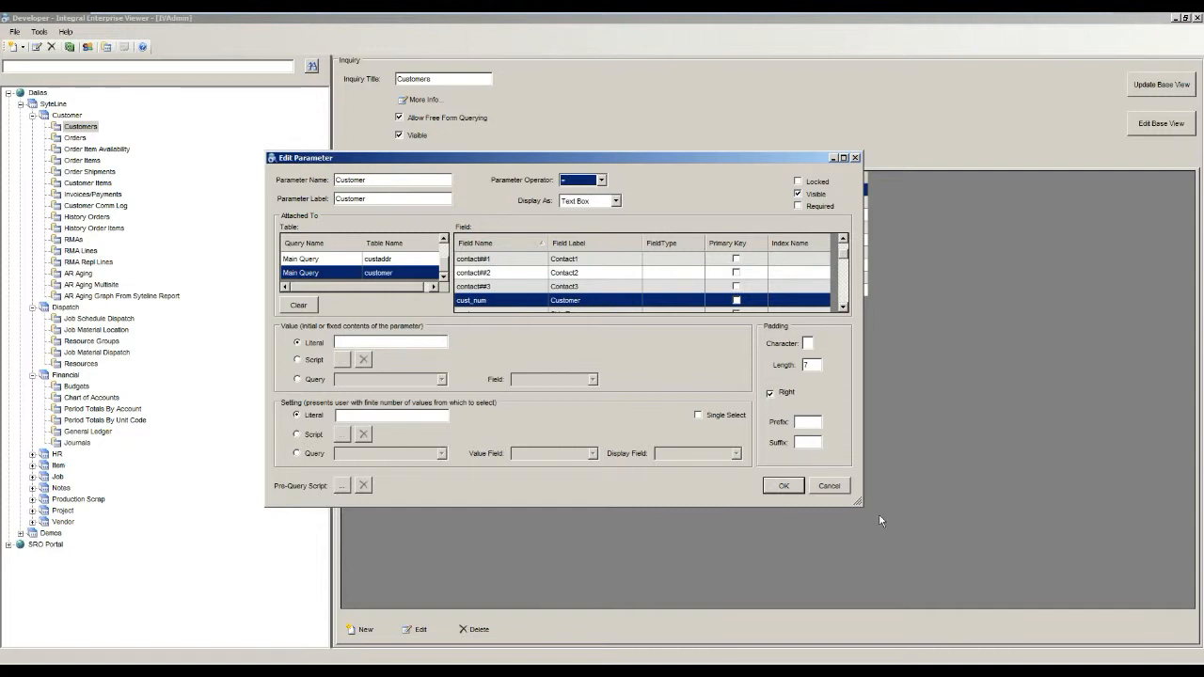
{"action": "left_click", "coordinate": [815, 364]}
{"action": "left_click", "coordinate": [829, 490]}
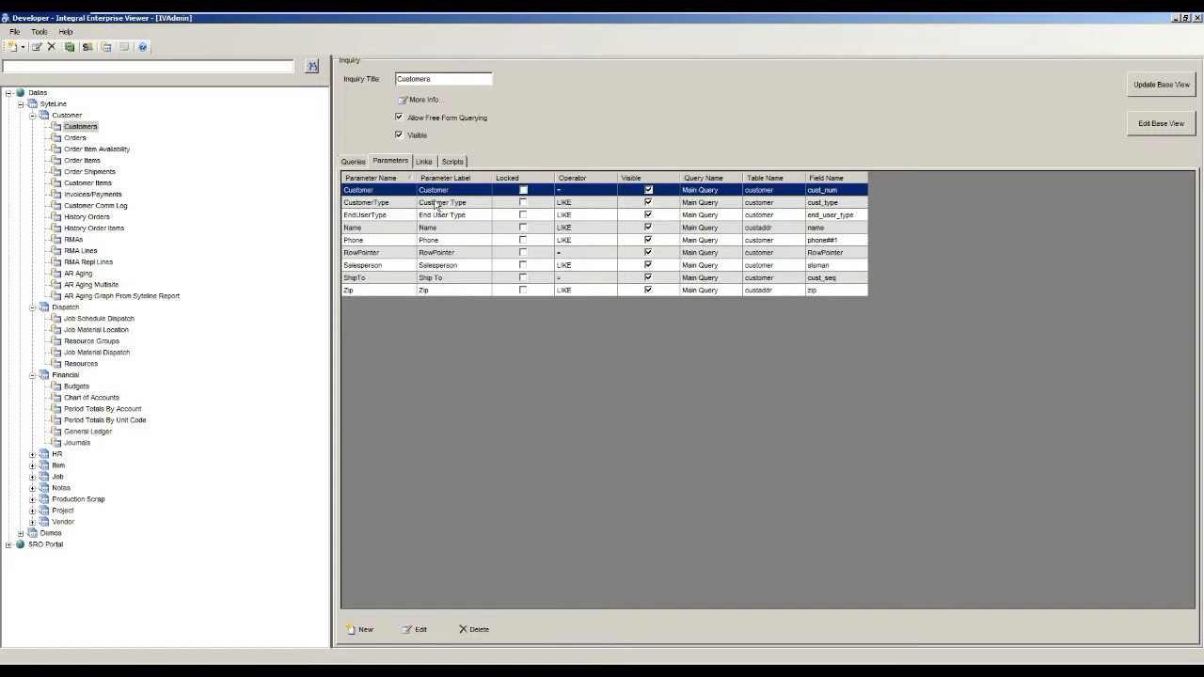
Review the Customers inquiry's links and inspect the field mapping of the Orders link, leaving it without changes.
{"action": "left_click", "coordinate": [428, 161]}
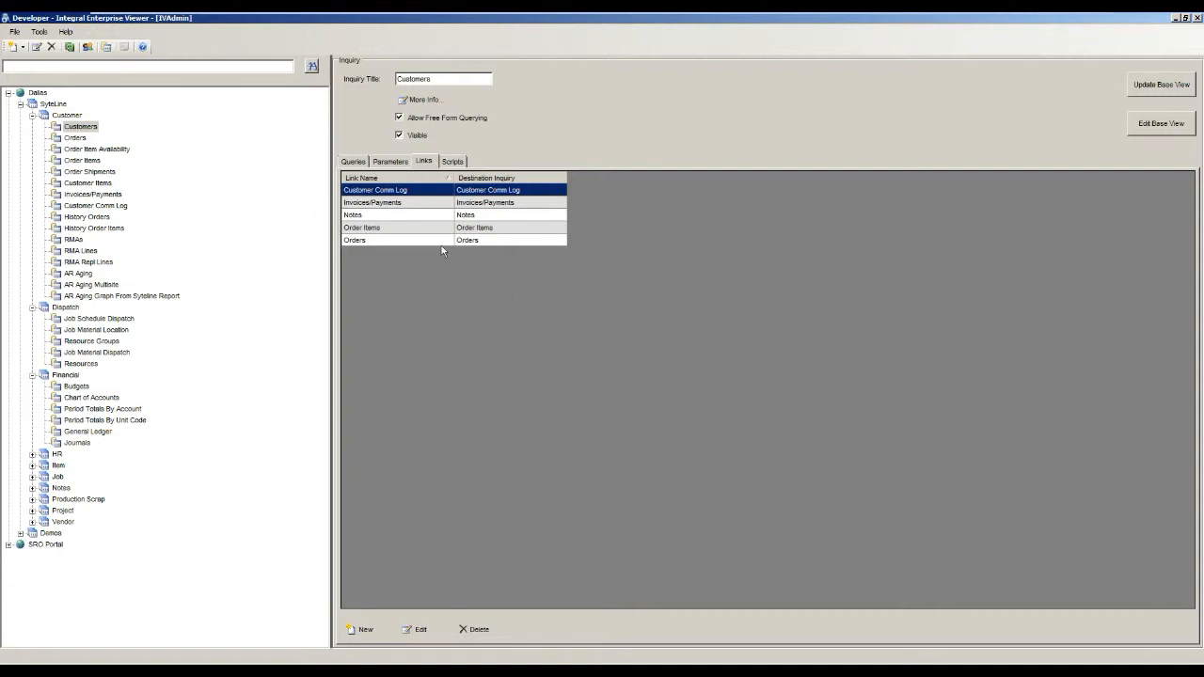
{"action": "left_click", "coordinate": [411, 242]}
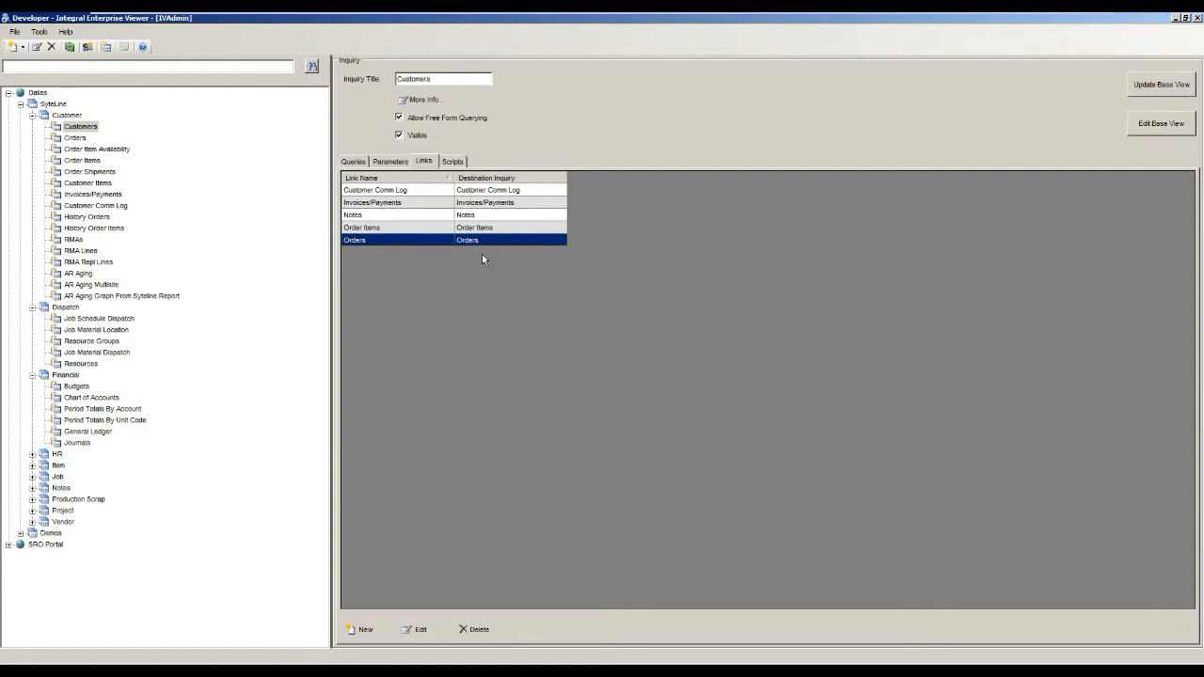
{"action": "double_click", "coordinate": [421, 244]}
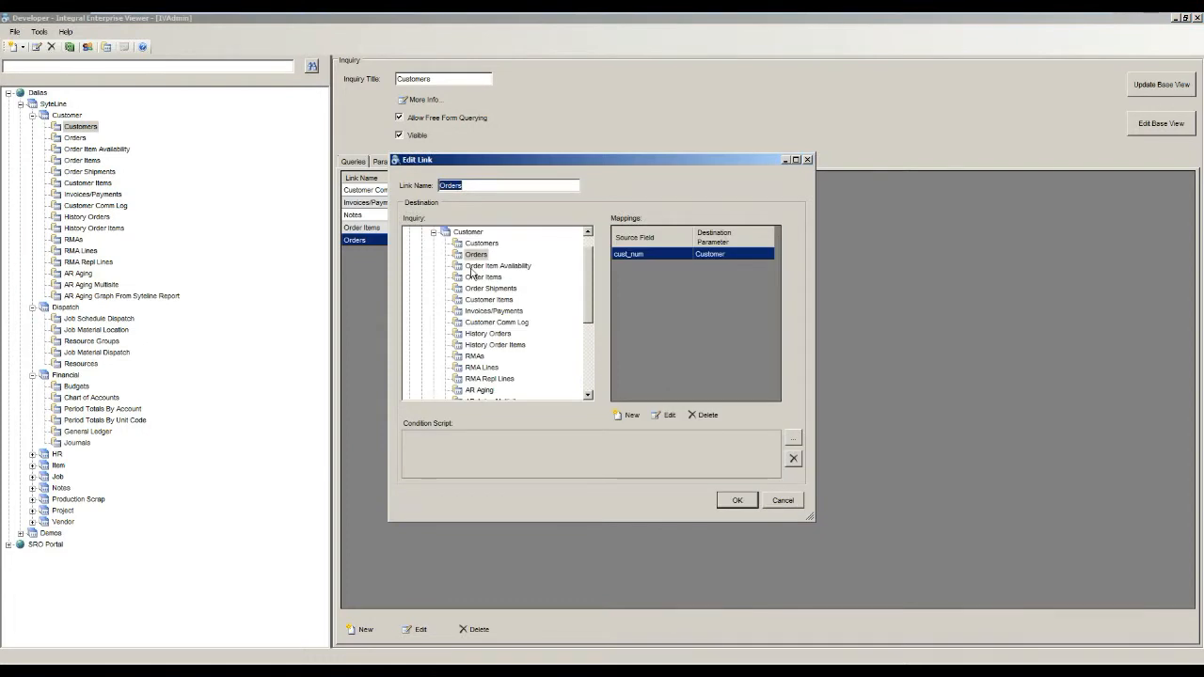
{"action": "left_click", "coordinate": [781, 501]}
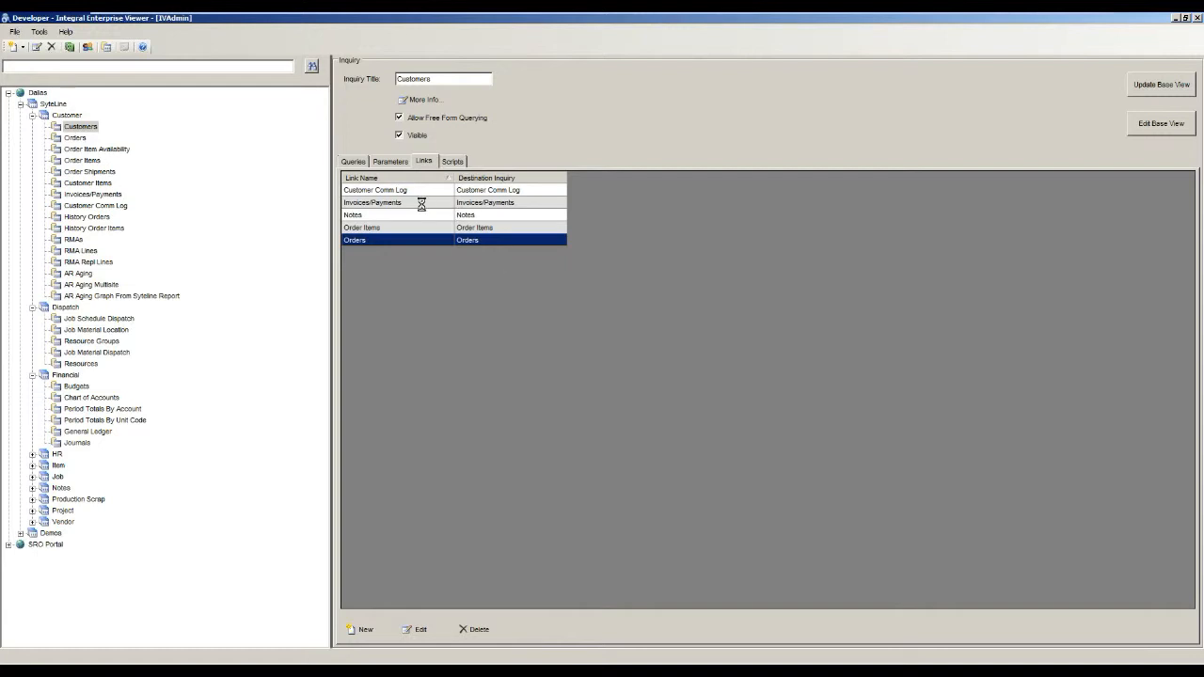
Look through the Orders inquiry's links, including Notes, Order Item and Order Shipments.
{"action": "key", "text": "Down"}
{"action": "left_click", "coordinate": [54, 139]}
{"action": "left_click", "coordinate": [398, 195]}
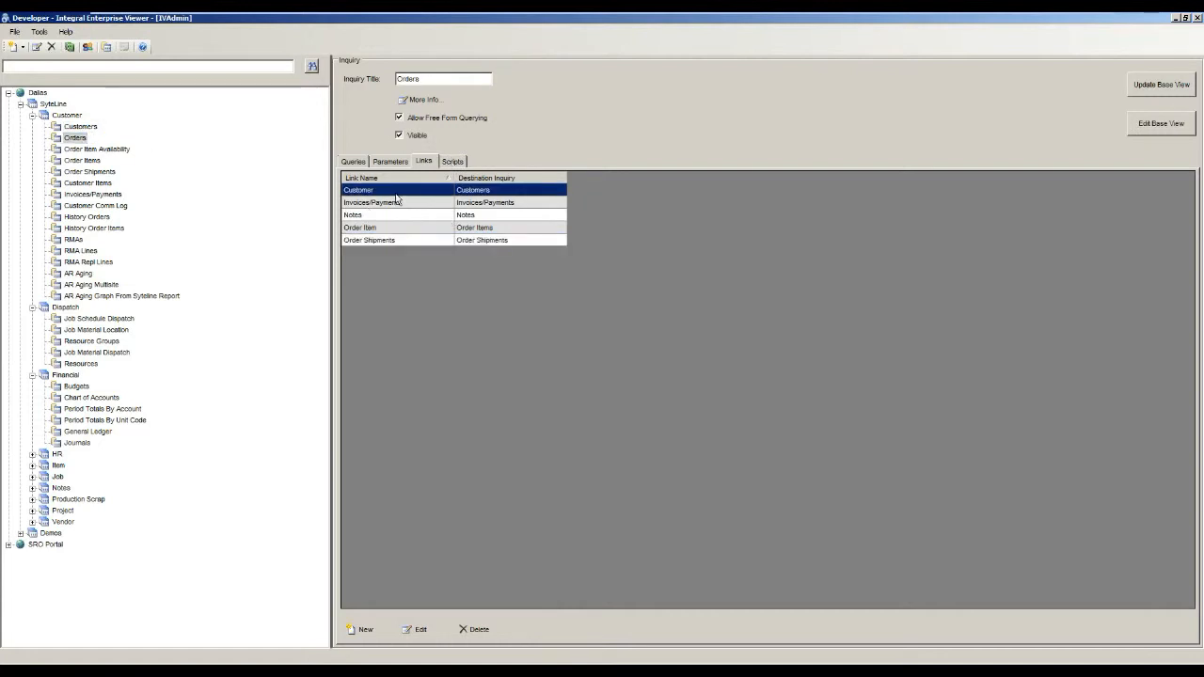
{"action": "left_click", "coordinate": [389, 216]}
{"action": "left_click", "coordinate": [394, 228]}
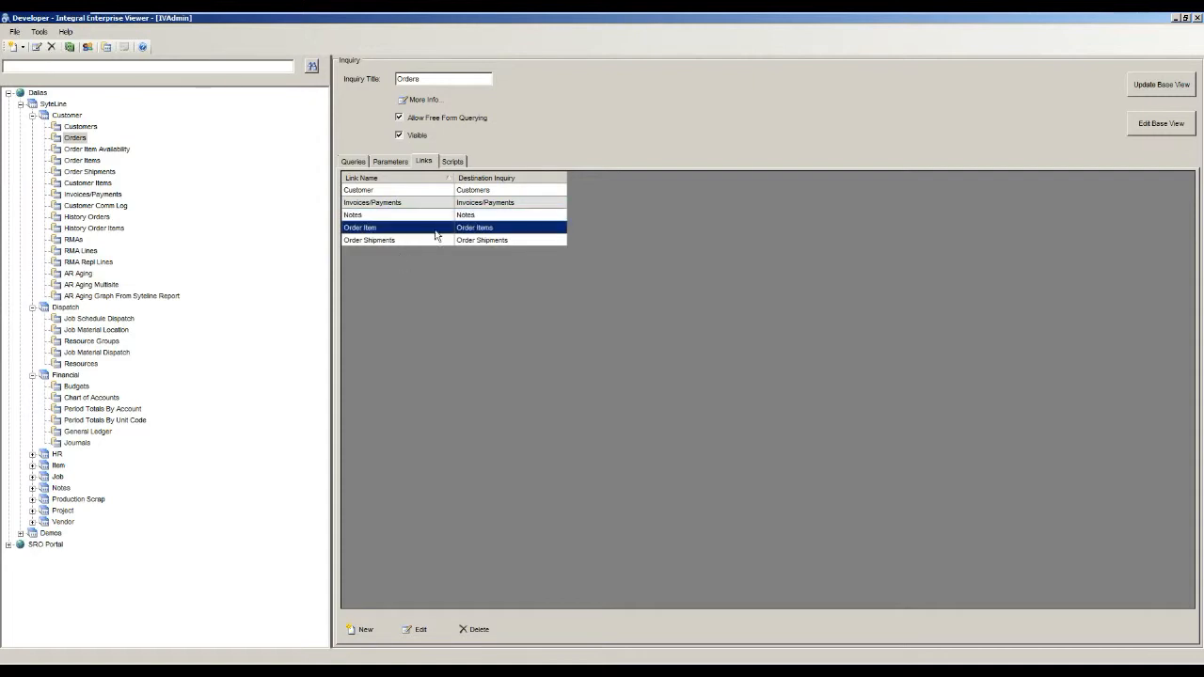
{"action": "left_click", "coordinate": [430, 242]}
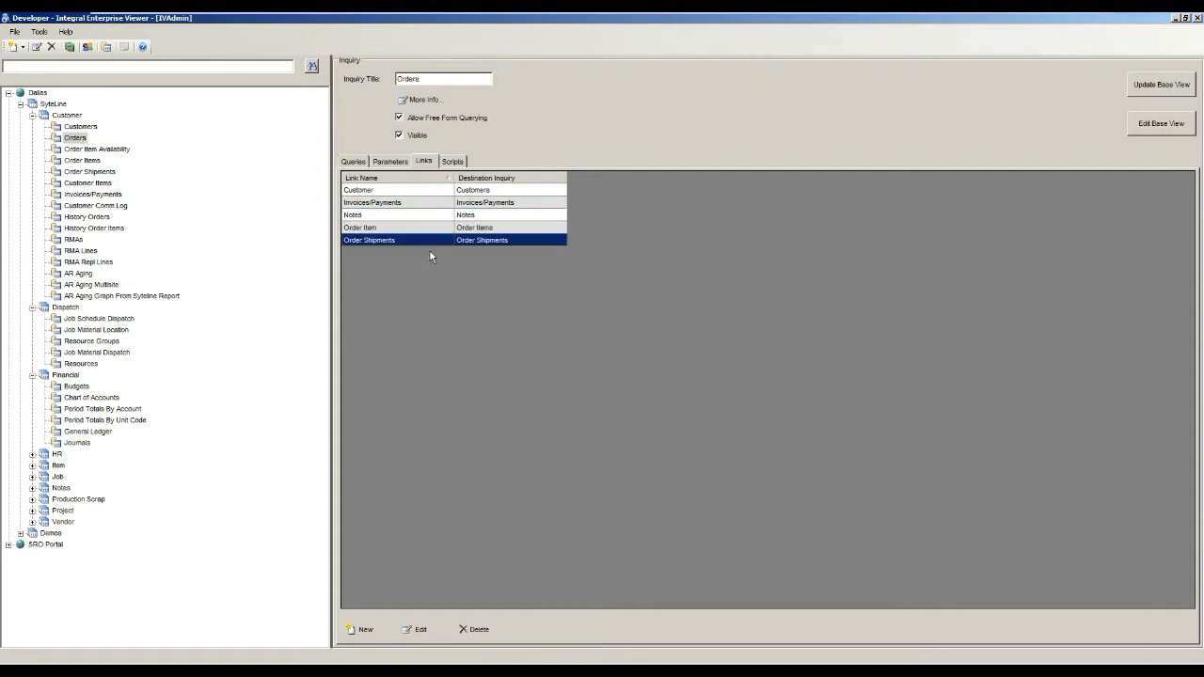
Check the Orders inquiry's scripts and queries.
{"action": "left_click", "coordinate": [452, 162]}
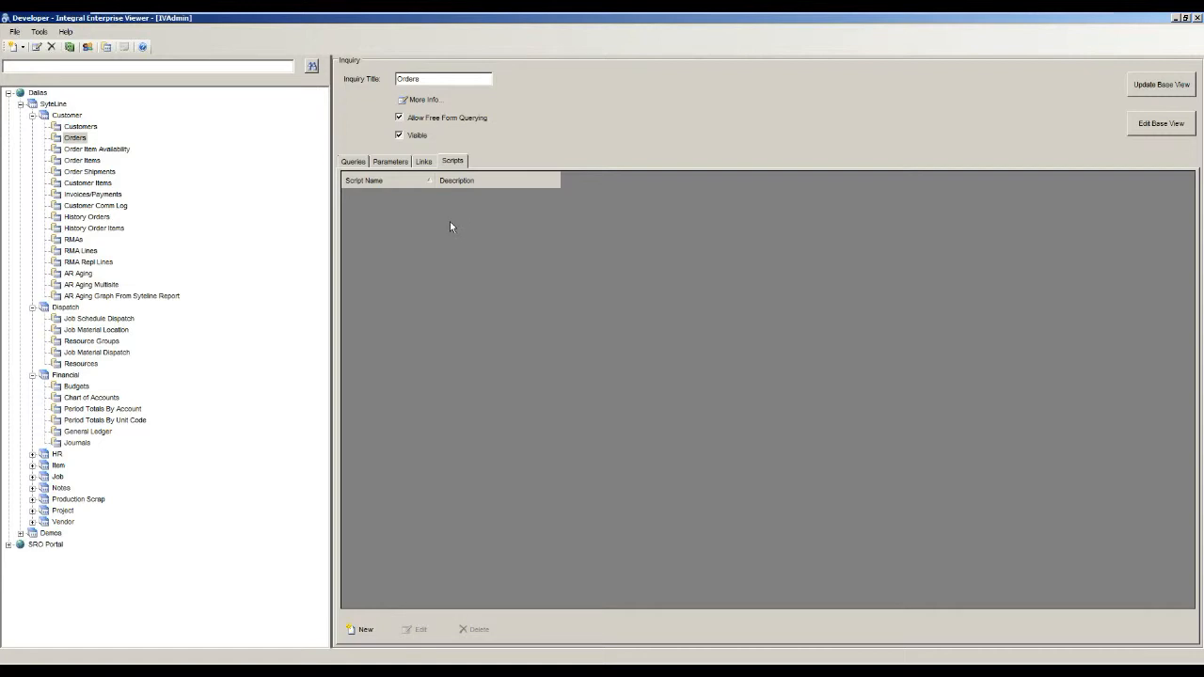
{"action": "left_click", "coordinate": [356, 163]}
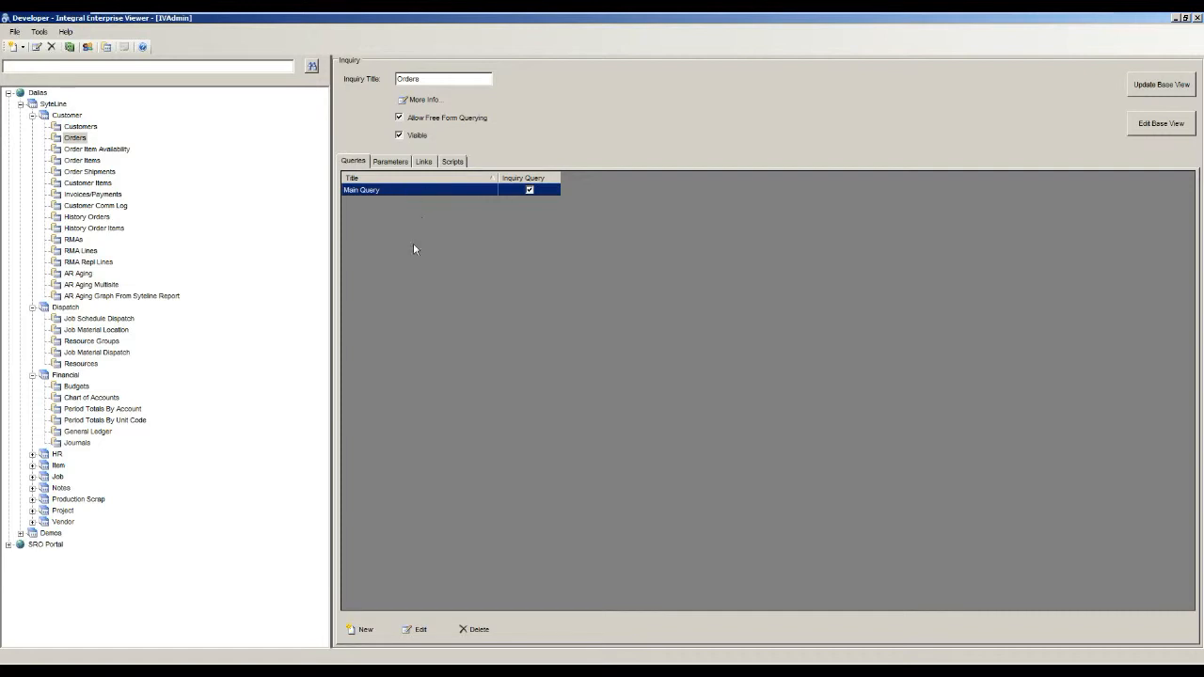
{"action": "left_click", "coordinate": [455, 163]}
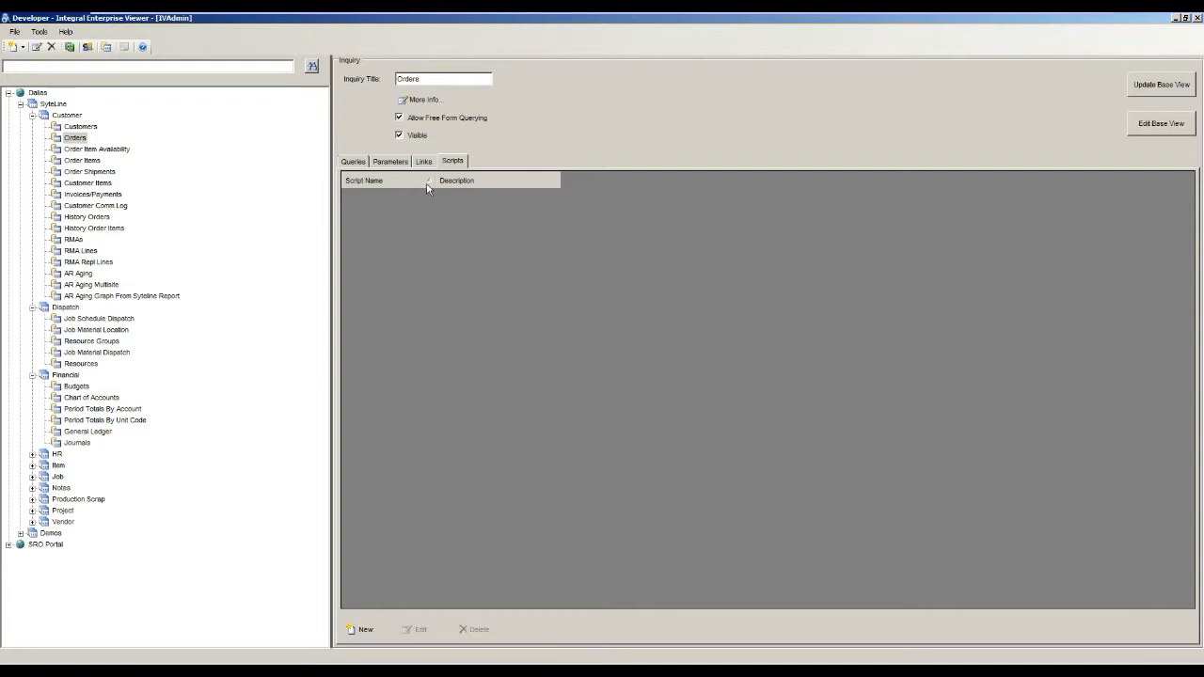
{"action": "left_click", "coordinate": [357, 161]}
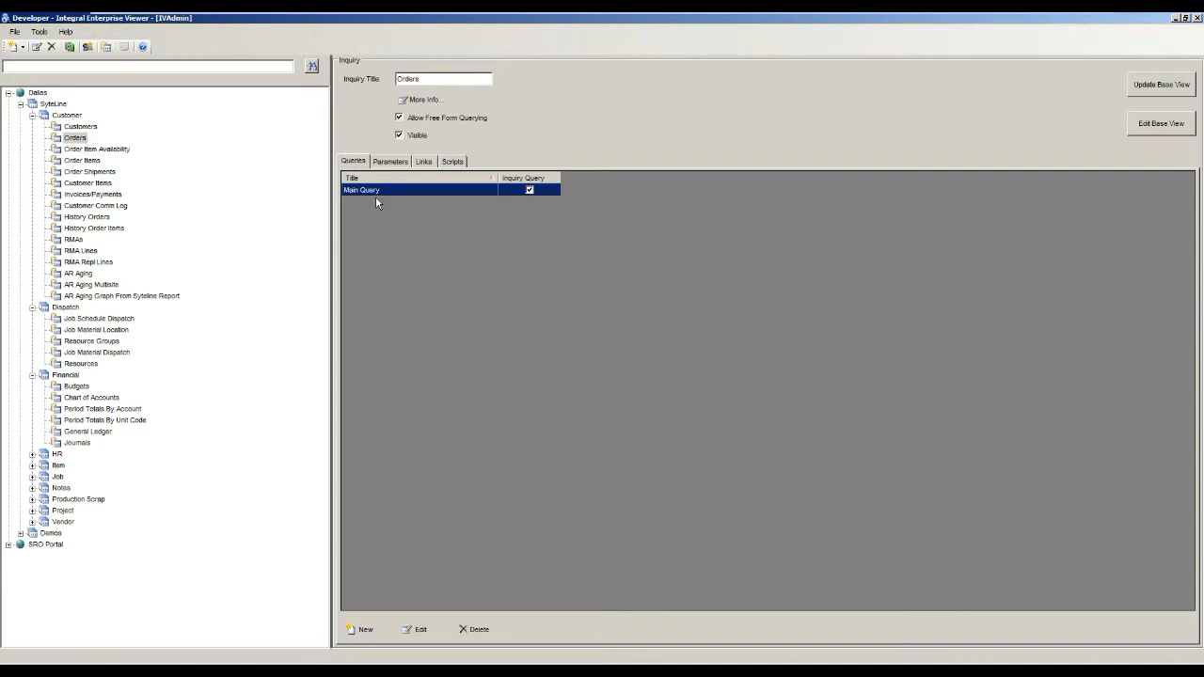
Switch to the Integral Enterprise Viewer Client, enlarge and reposition its window, and collapse the Item folder.
{"action": "double_click", "coordinate": [47, 21]}
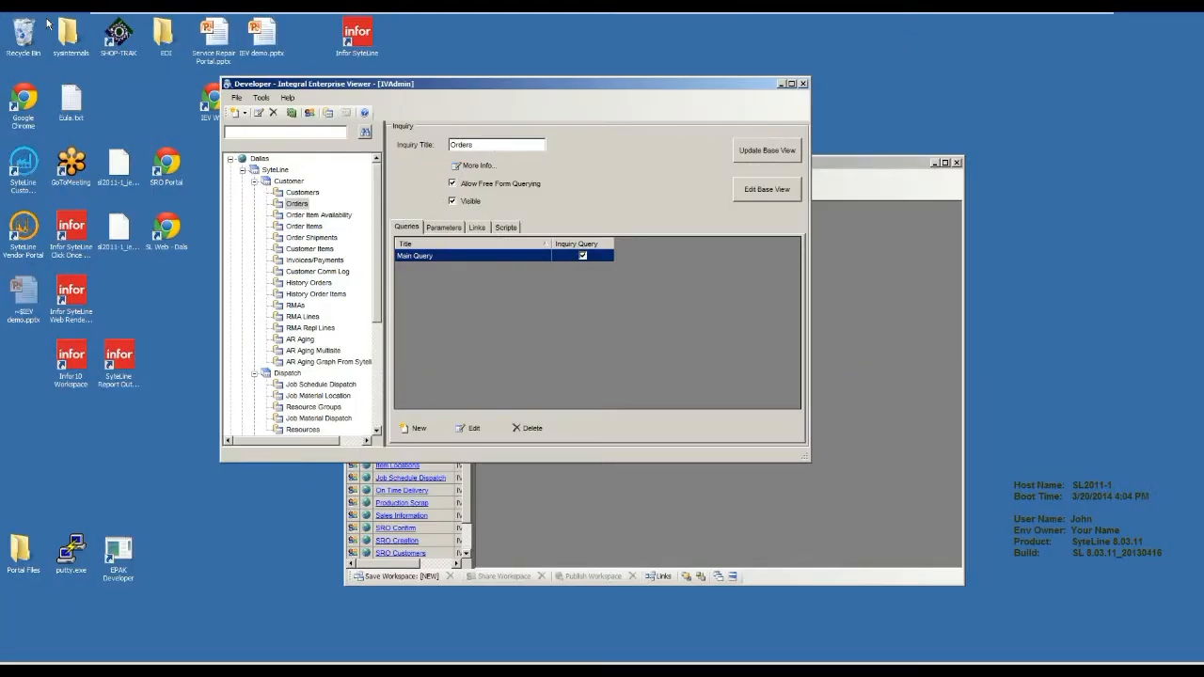
{"action": "left_click", "coordinate": [841, 163]}
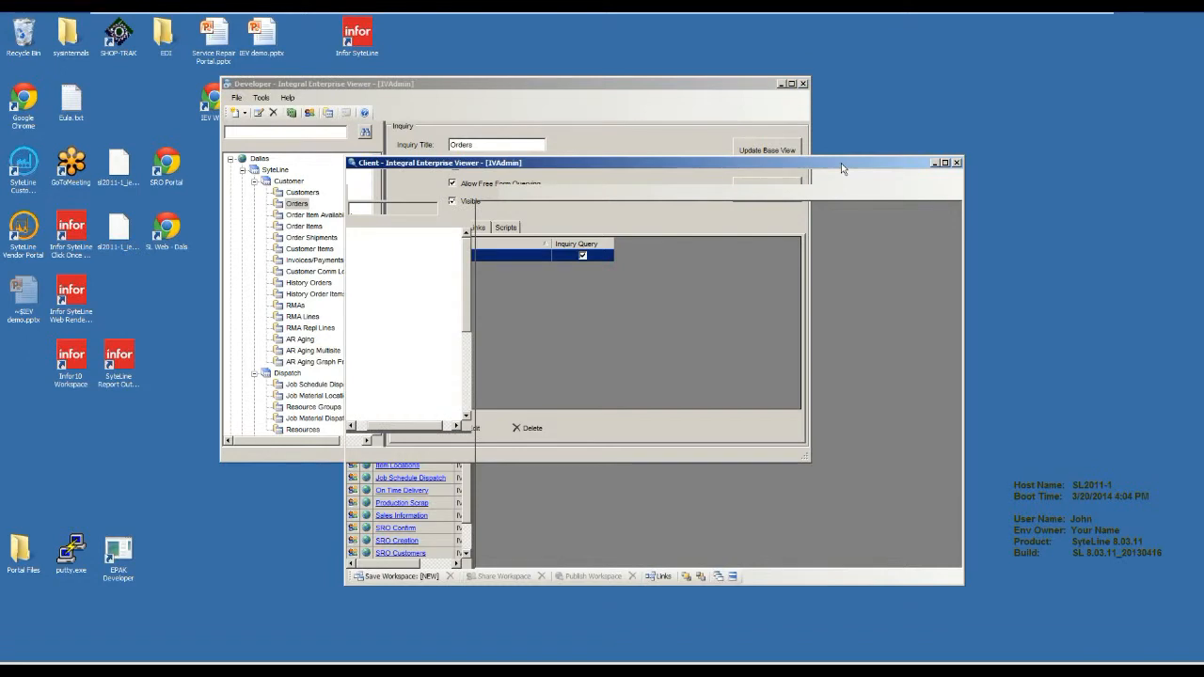
{"action": "left_click_drag", "start_coordinate": [840, 163], "coordinate": [786, 103]}
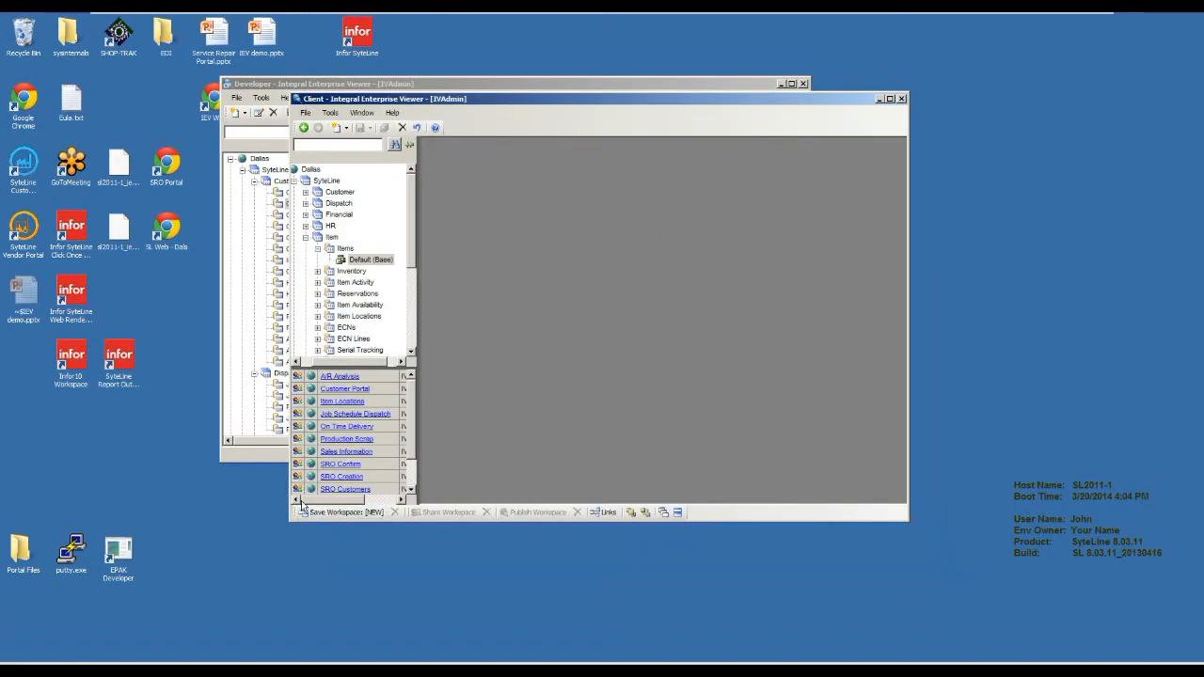
{"action": "left_click_drag", "start_coordinate": [287, 522], "coordinate": [188, 557]}
{"action": "left_click_drag", "start_coordinate": [446, 94], "coordinate": [557, 62]}
{"action": "left_click", "coordinate": [325, 215]}
{"action": "left_click", "coordinate": [315, 207]}
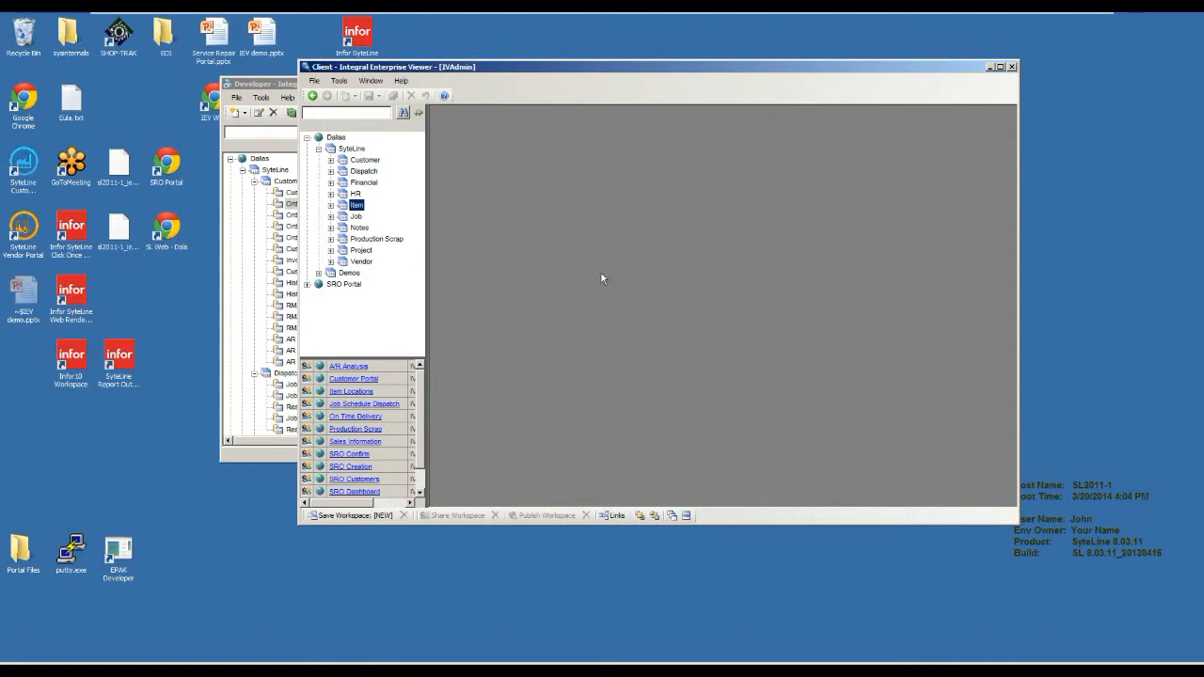
Open the Default (Base) view of the Customers inquiry and widen the inquiry tree.
{"action": "left_click", "coordinate": [331, 160]}
{"action": "left_click", "coordinate": [343, 173]}
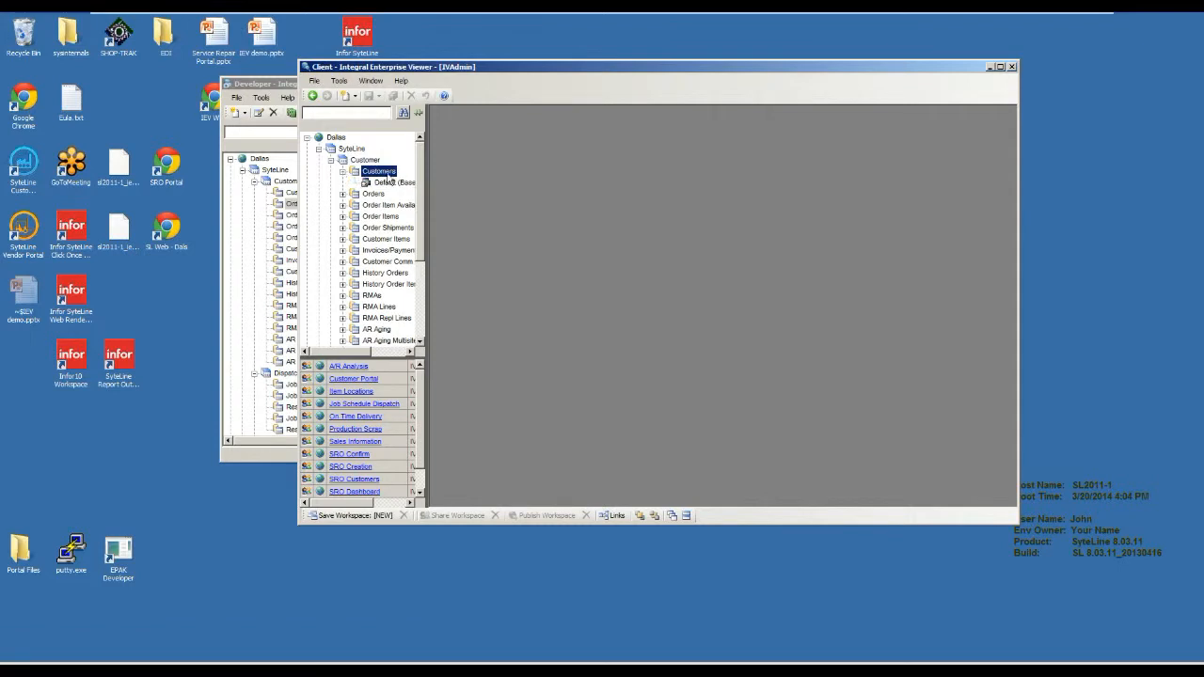
{"action": "left_click_drag", "start_coordinate": [420, 188], "coordinate": [502, 189]}
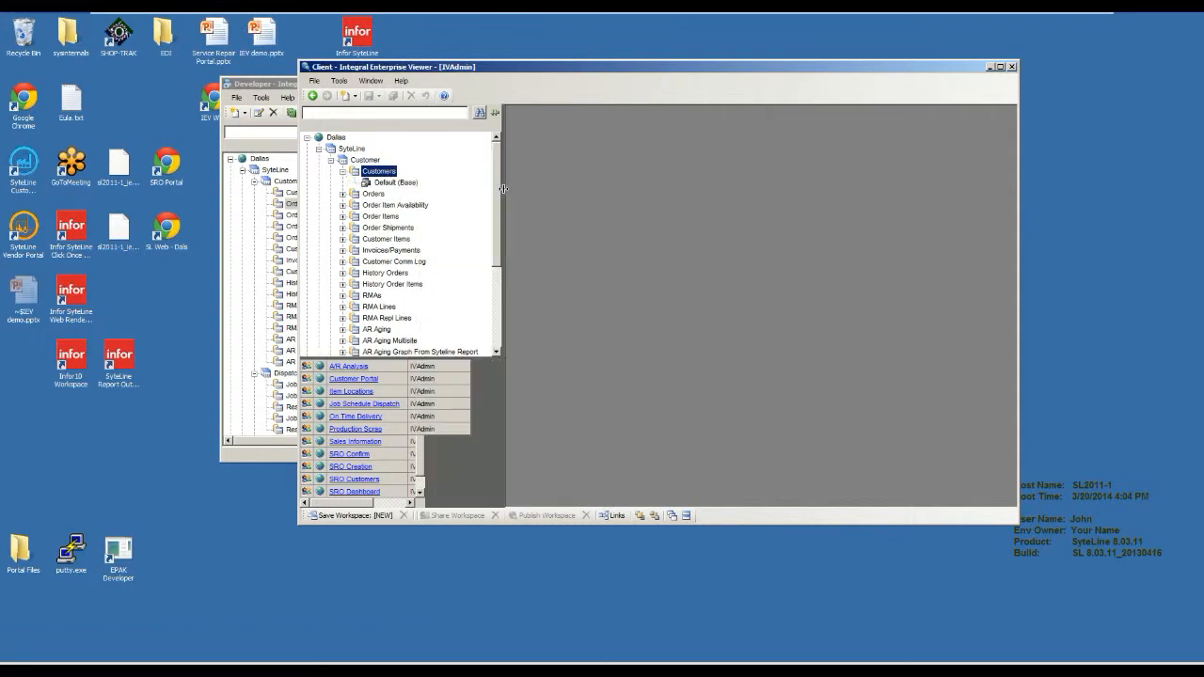
{"action": "double_click", "coordinate": [398, 182]}
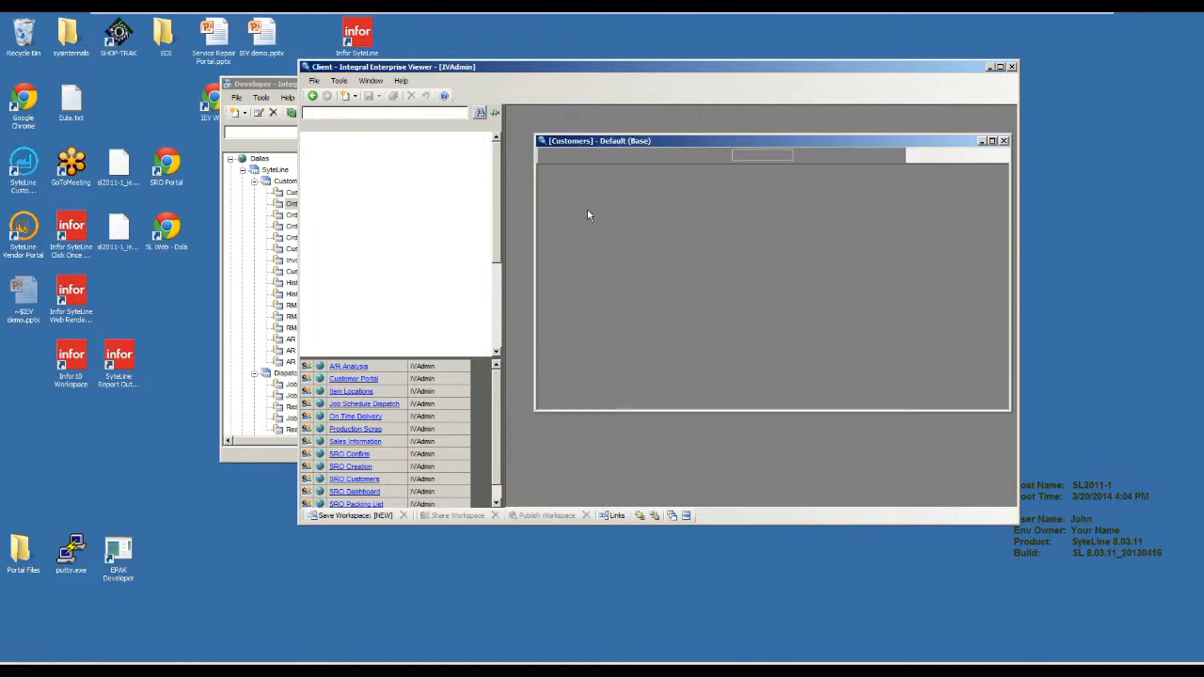
{"action": "left_click_drag", "start_coordinate": [611, 138], "coordinate": [582, 128]}
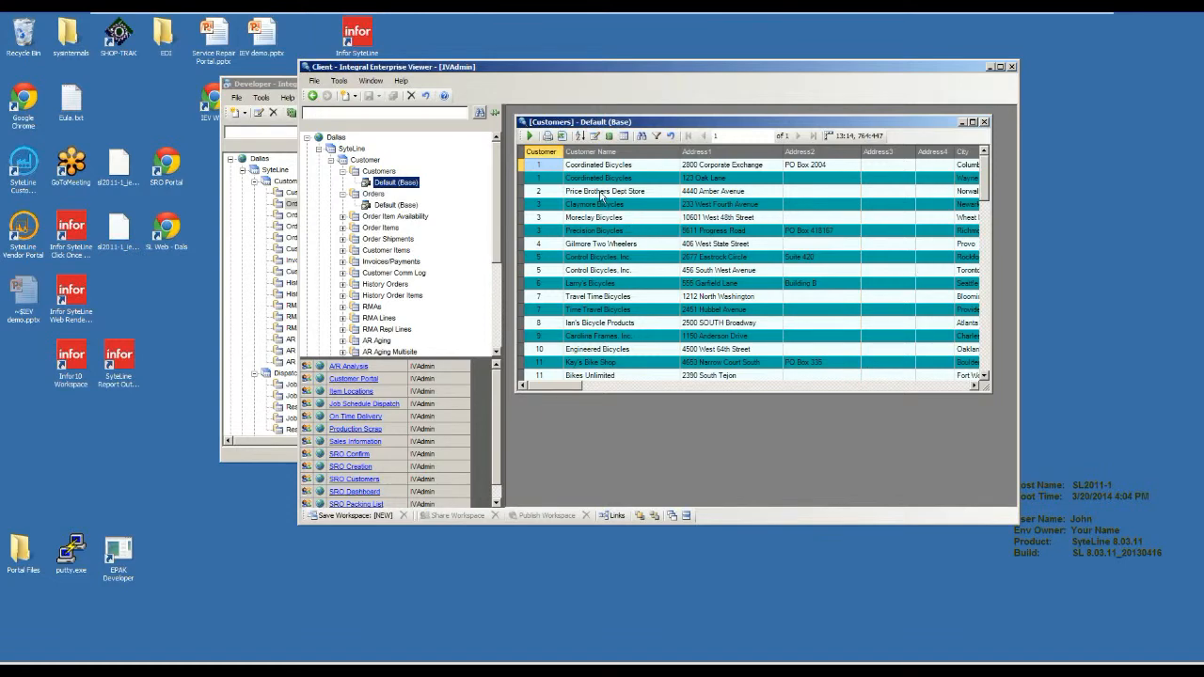
Filter the Customer column to exclude the first and third listed customer numbers, and clear the filter again.
{"action": "left_click", "coordinate": [559, 155]}
{"action": "left_click", "coordinate": [558, 153]}
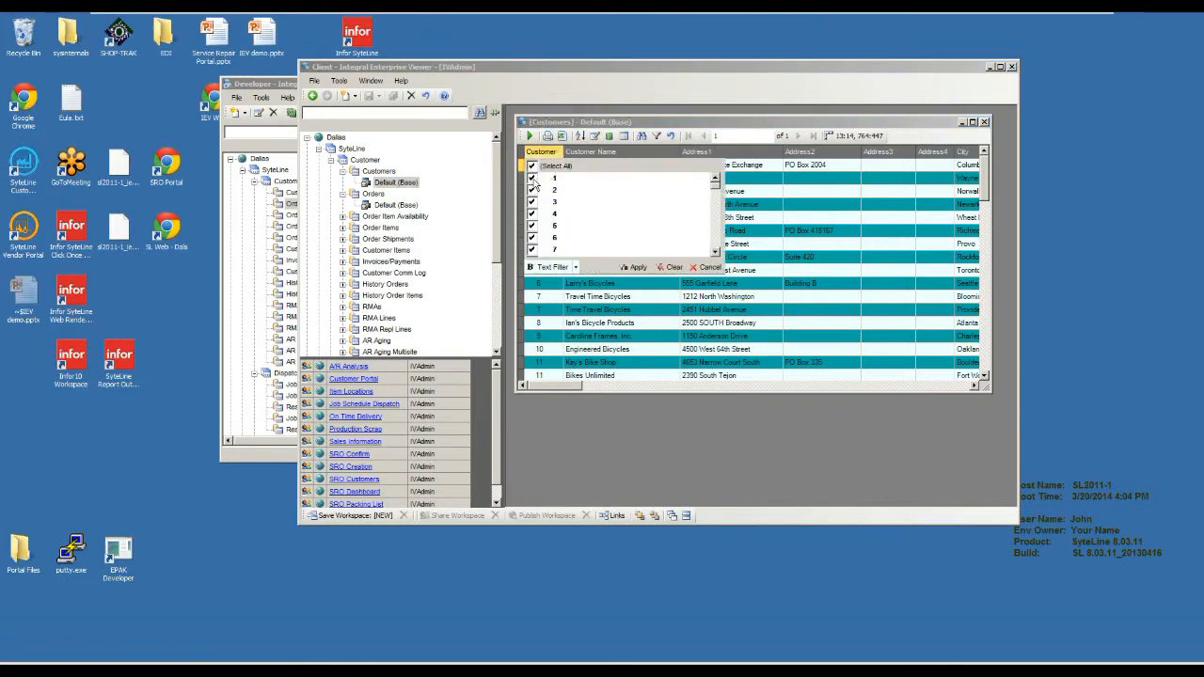
{"action": "left_click", "coordinate": [560, 177]}
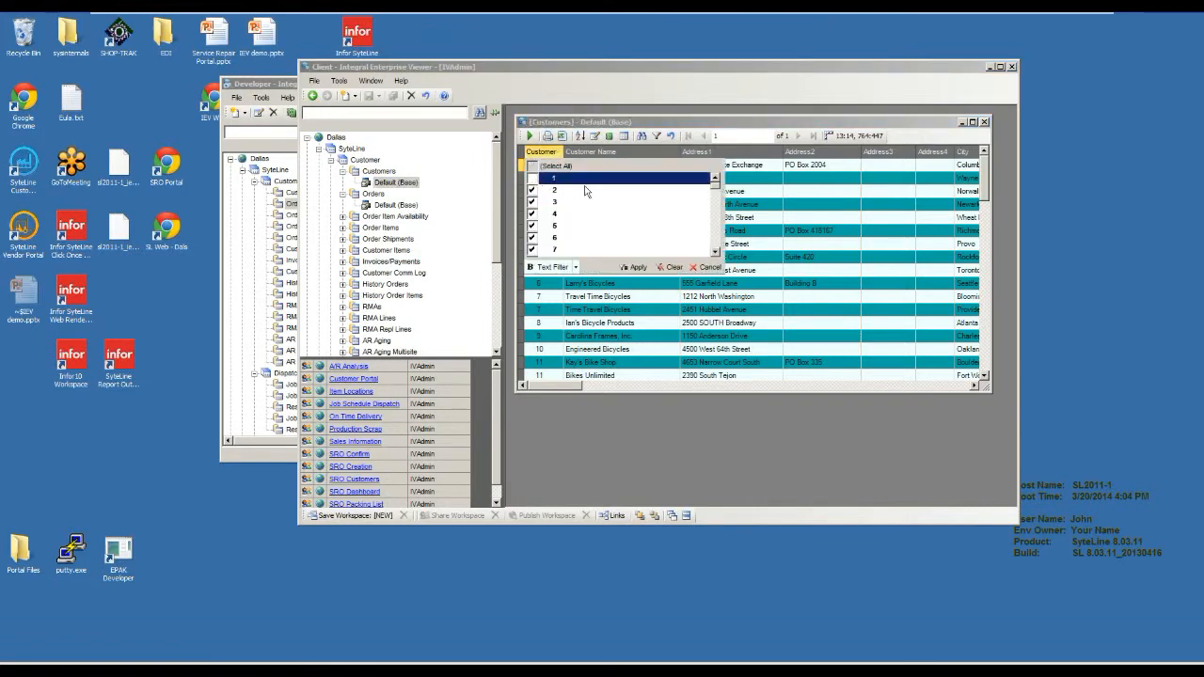
{"action": "left_click", "coordinate": [533, 202]}
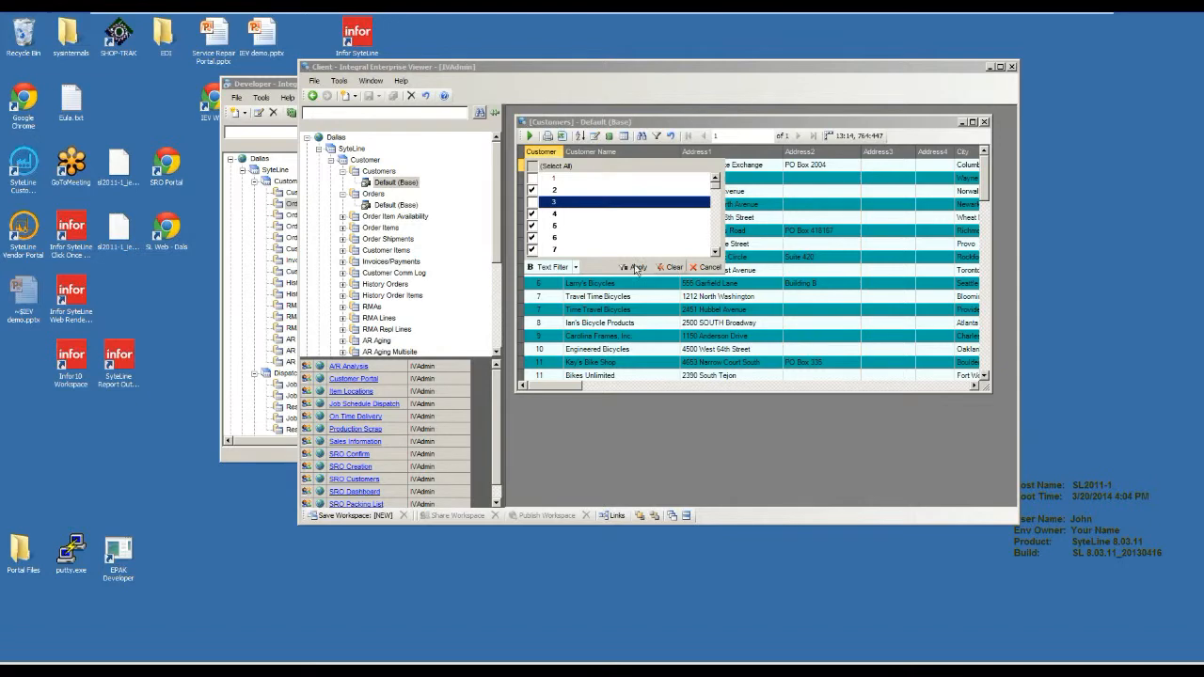
{"action": "left_click", "coordinate": [636, 268]}
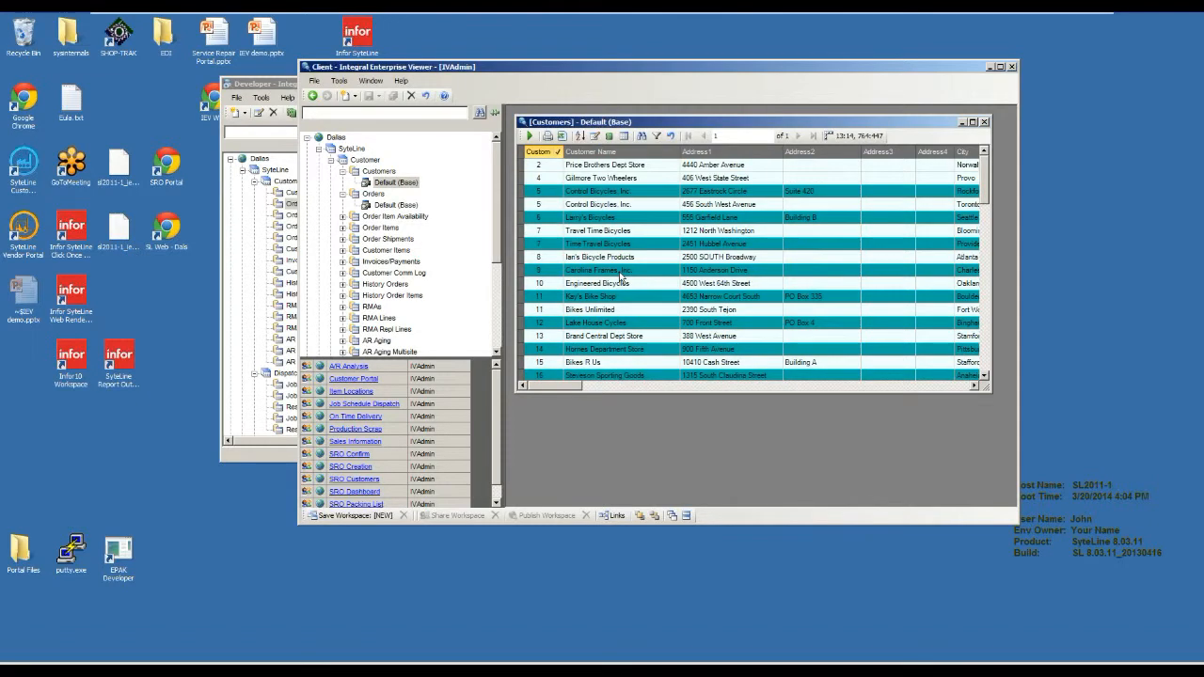
{"action": "left_click", "coordinate": [558, 153]}
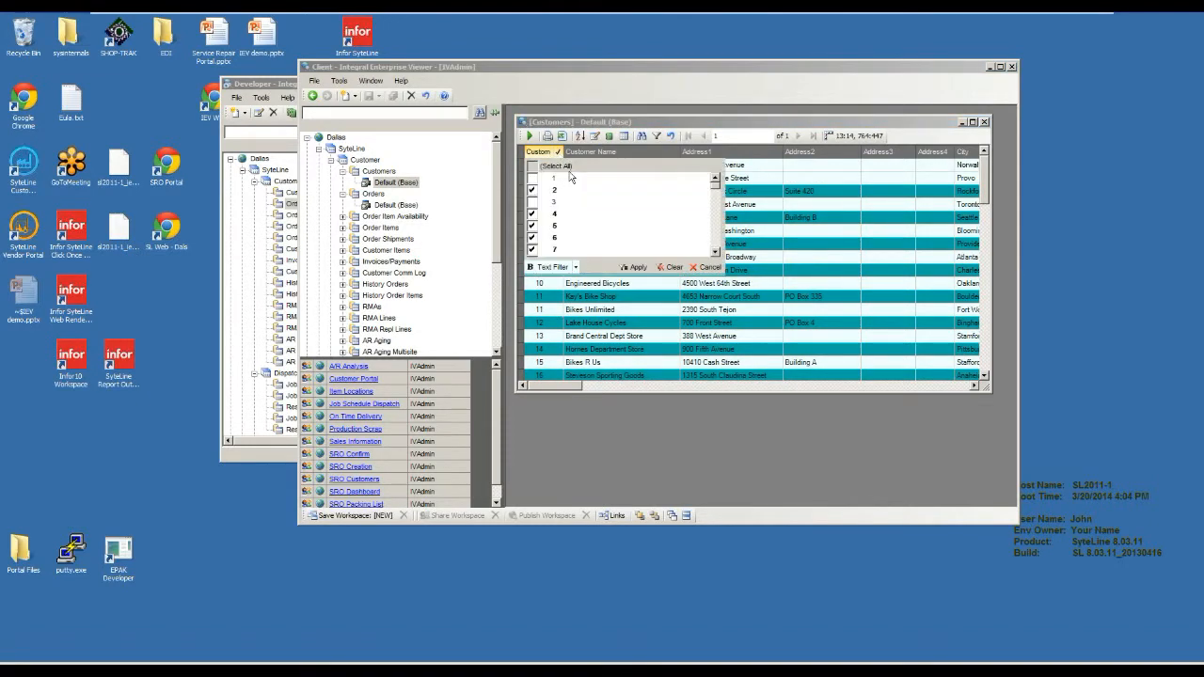
{"action": "left_click", "coordinate": [669, 267]}
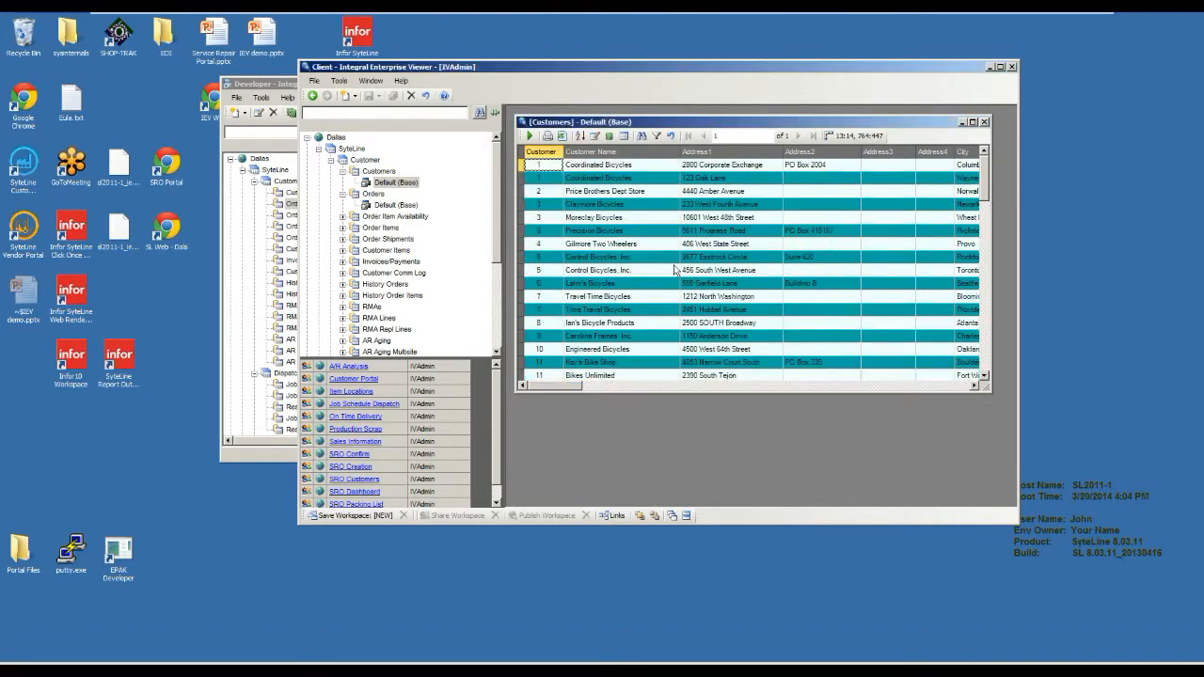
Sort the customer list by Customer Name, and sort it again by Customer.
{"action": "left_click", "coordinate": [616, 155]}
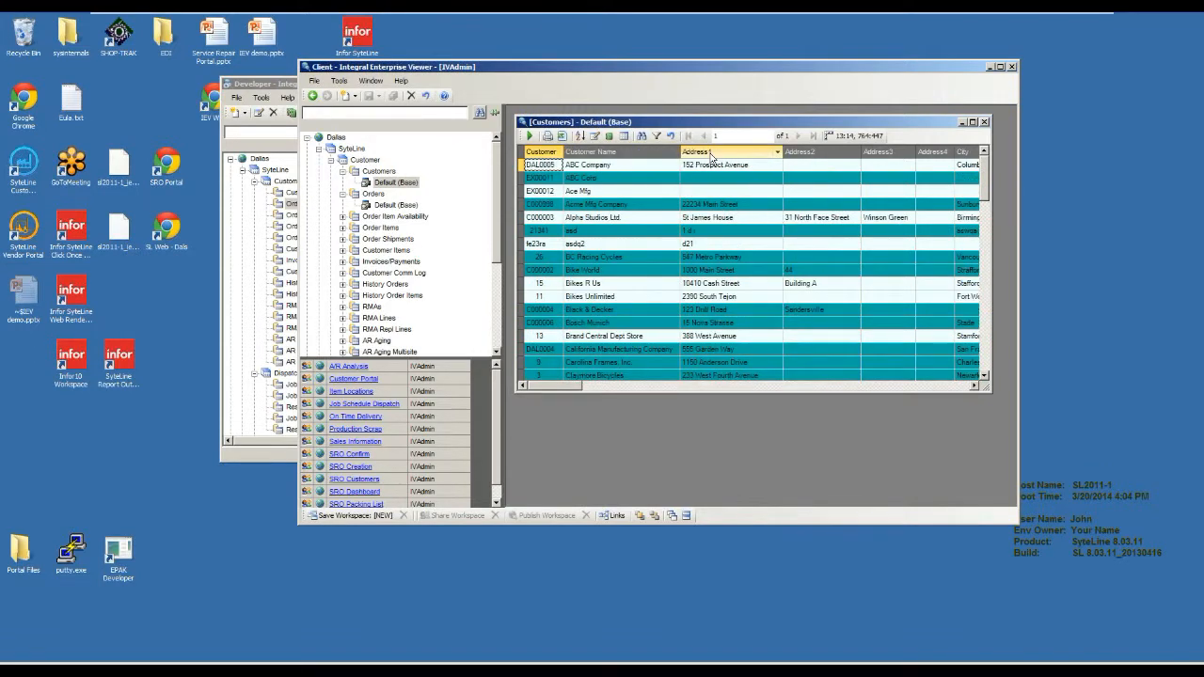
{"action": "left_click", "coordinate": [559, 153]}
{"action": "left_click", "coordinate": [750, 248]}
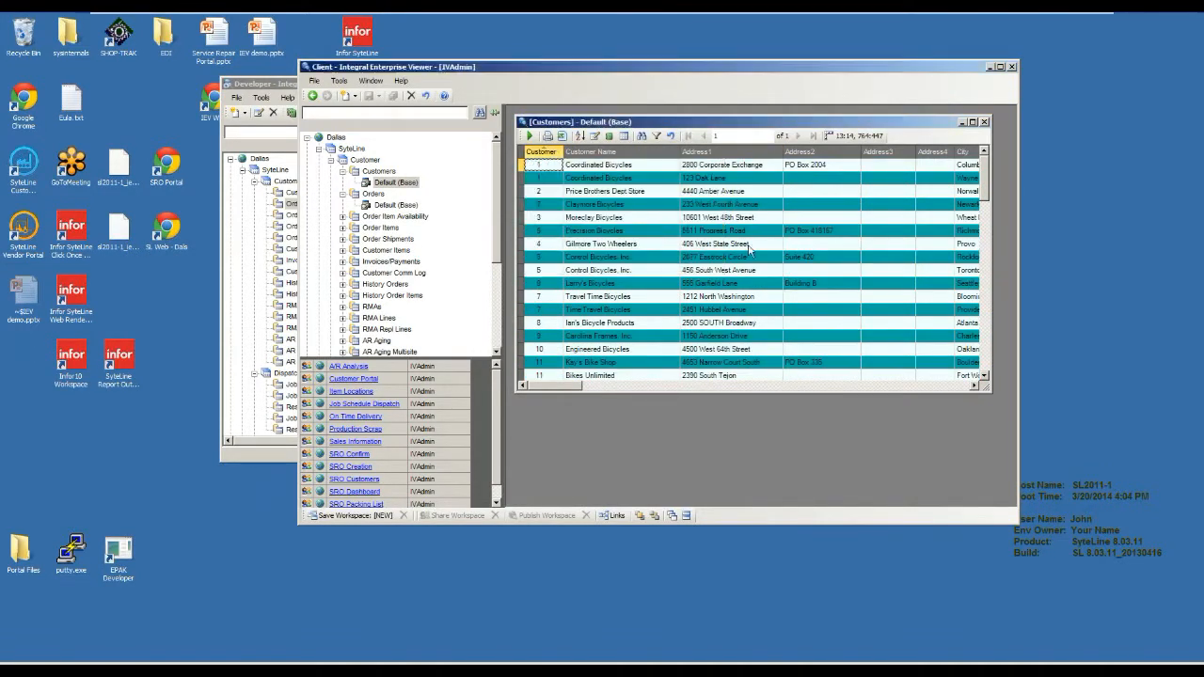
Restrict the Customers view to the customer number of Coordinated Bicycles using the Customer parameter.
{"action": "left_click", "coordinate": [599, 190]}
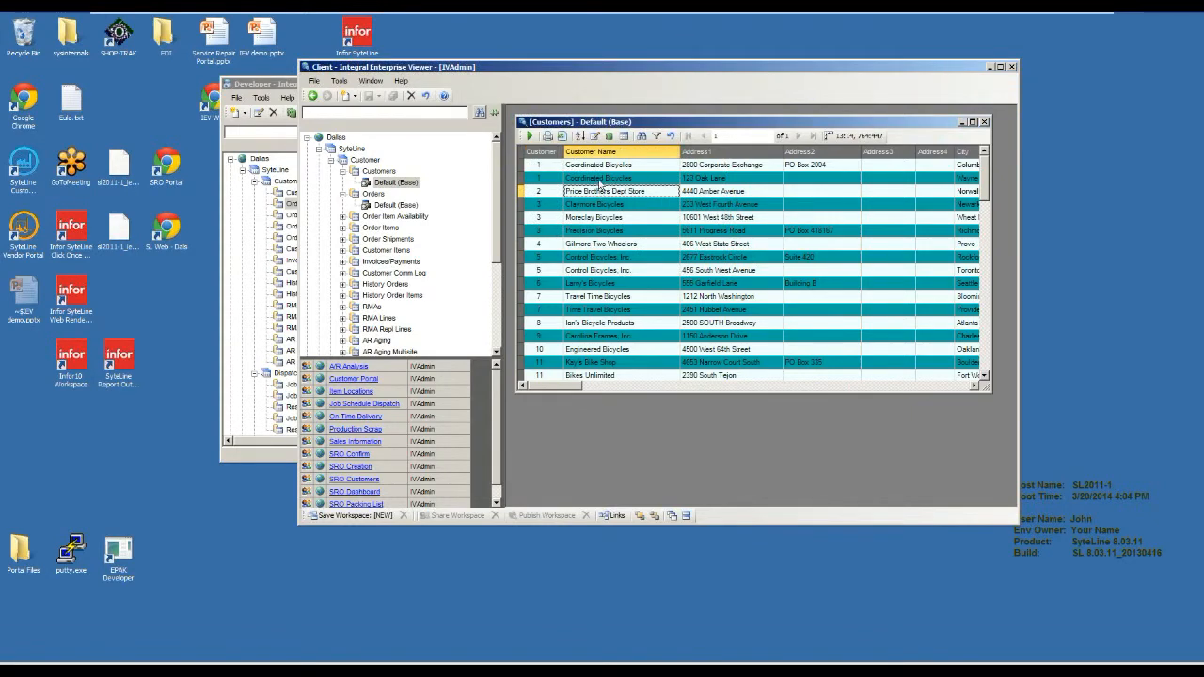
{"action": "left_click", "coordinate": [602, 178]}
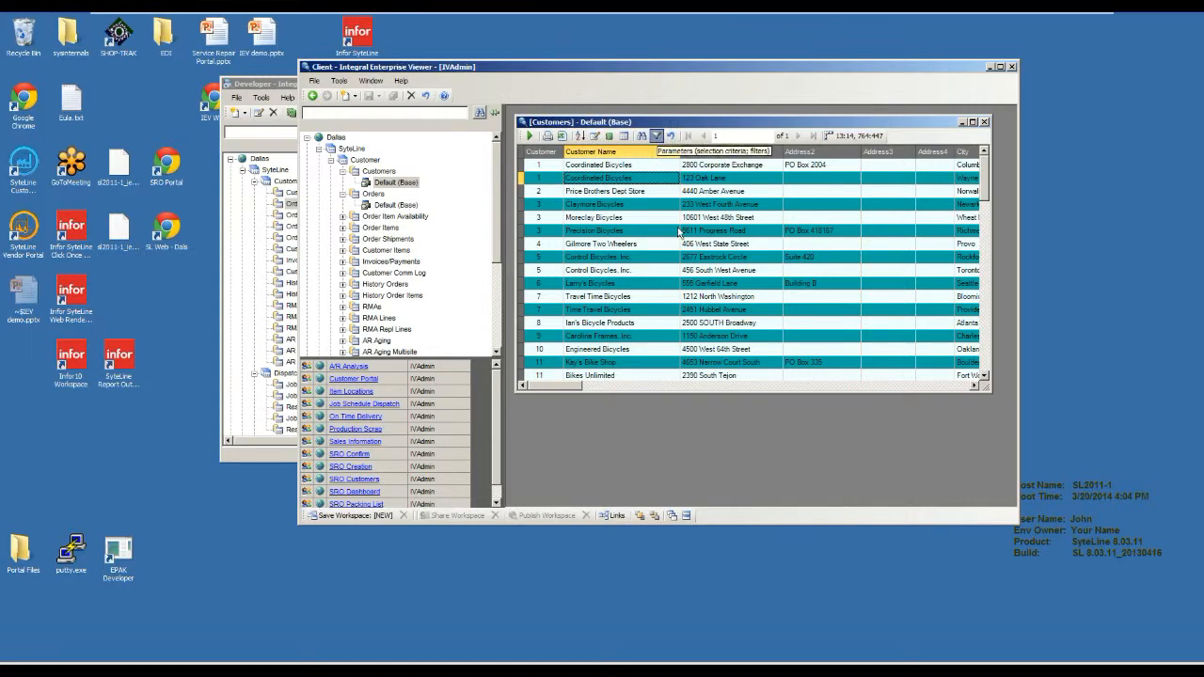
{"action": "left_click", "coordinate": [656, 136]}
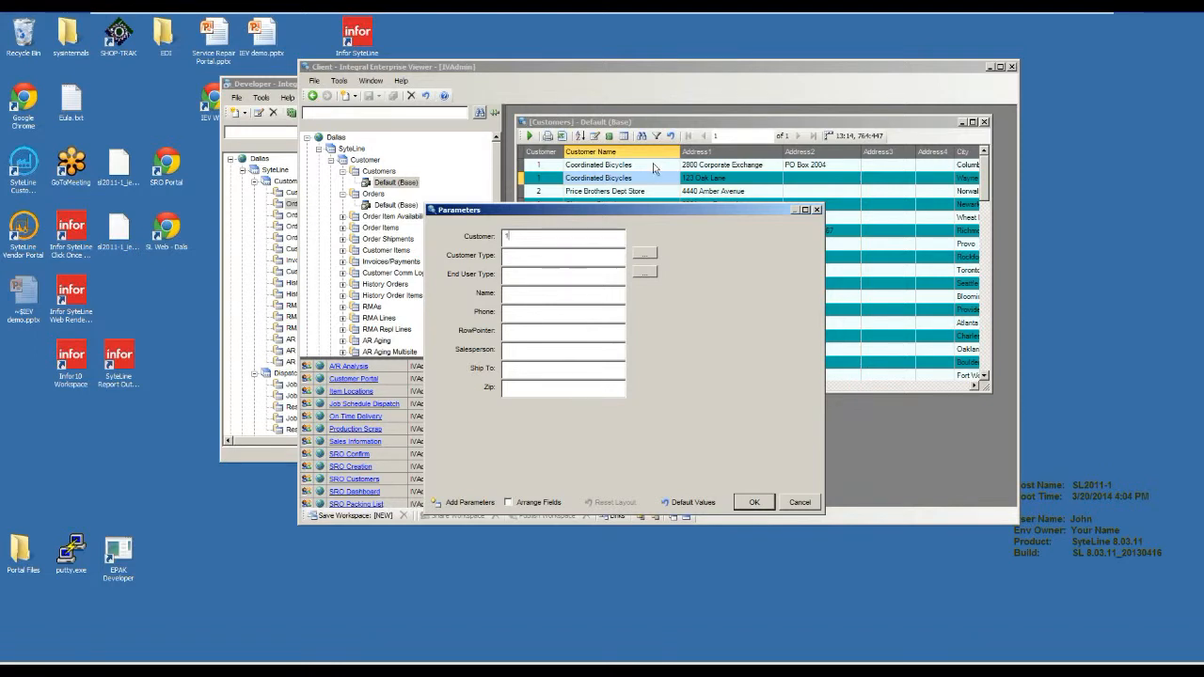
{"action": "left_click", "coordinate": [753, 501]}
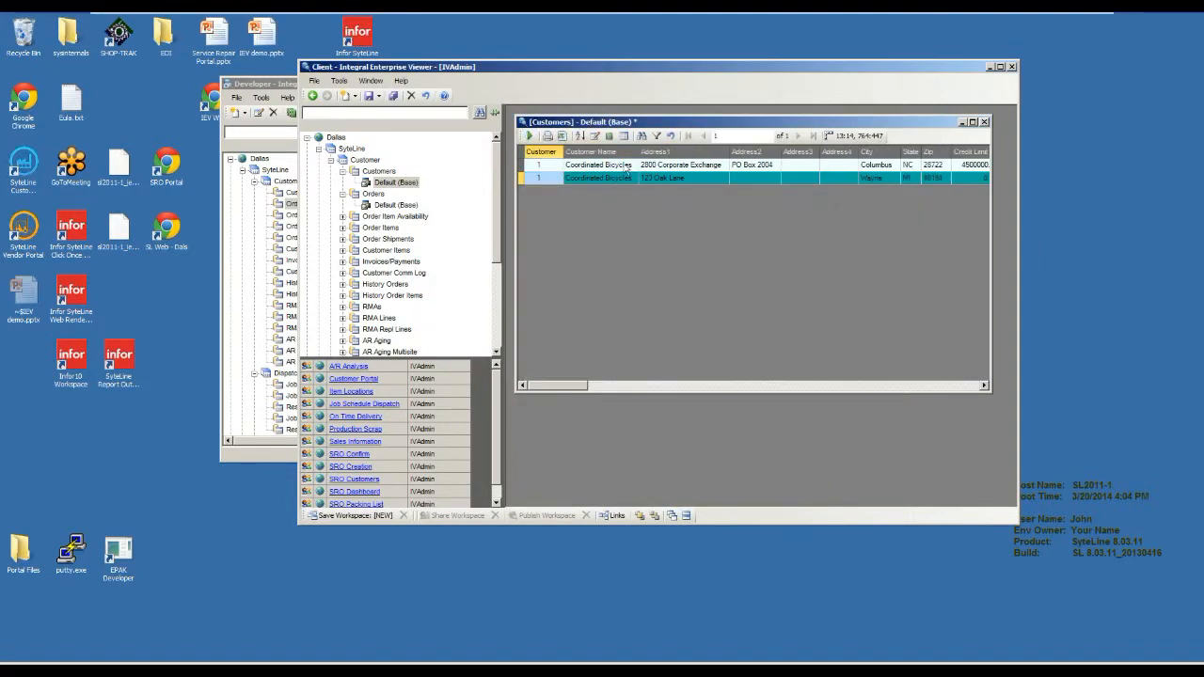
Open the Customers view design and delete the Address3 and Address4 fields from its view fields.
{"action": "left_click", "coordinate": [594, 137]}
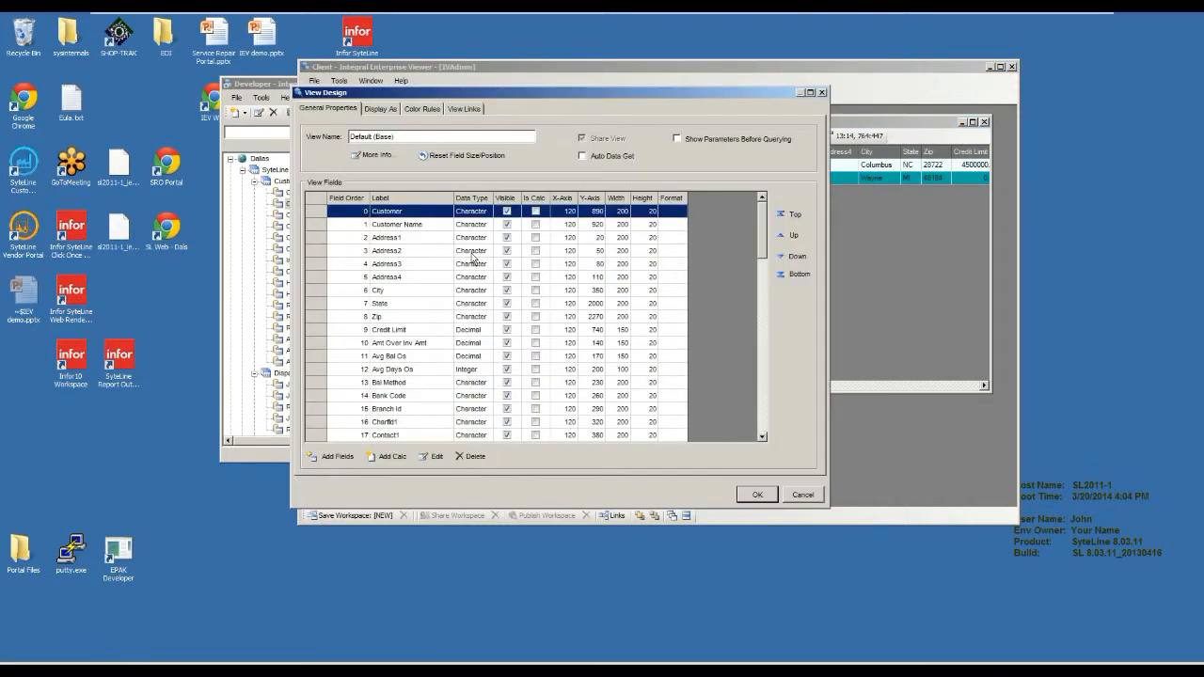
{"action": "left_click", "coordinate": [423, 268]}
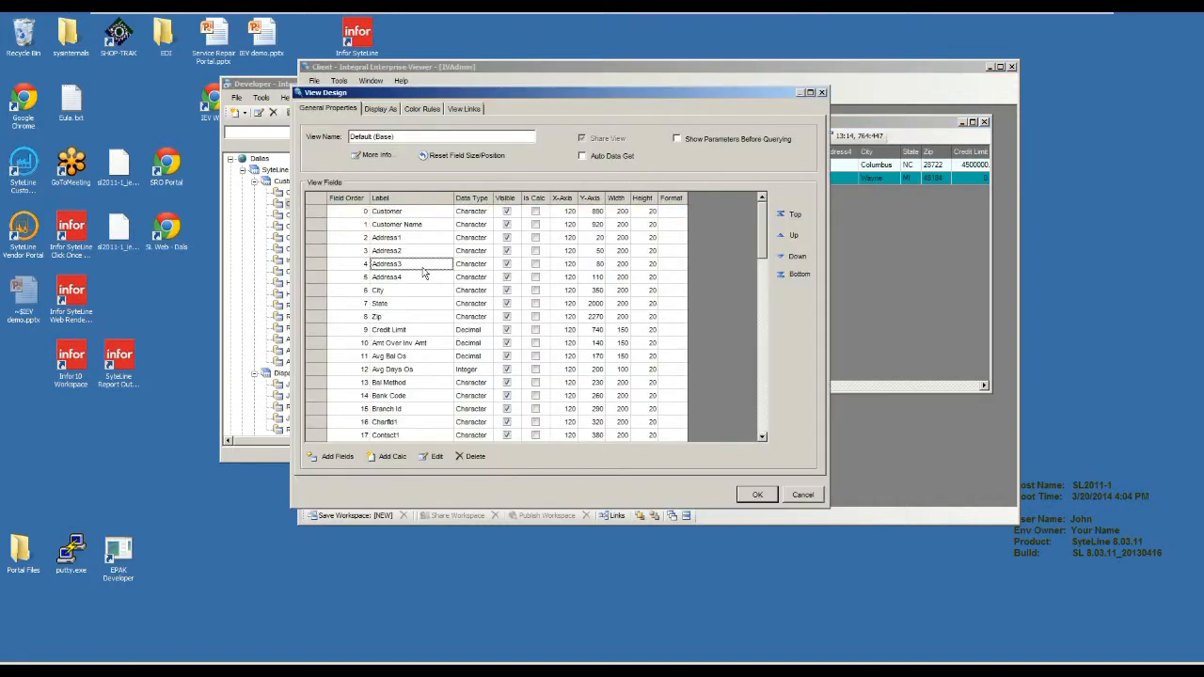
{"action": "left_click", "coordinate": [346, 265]}
{"action": "left_click", "coordinate": [320, 267]}
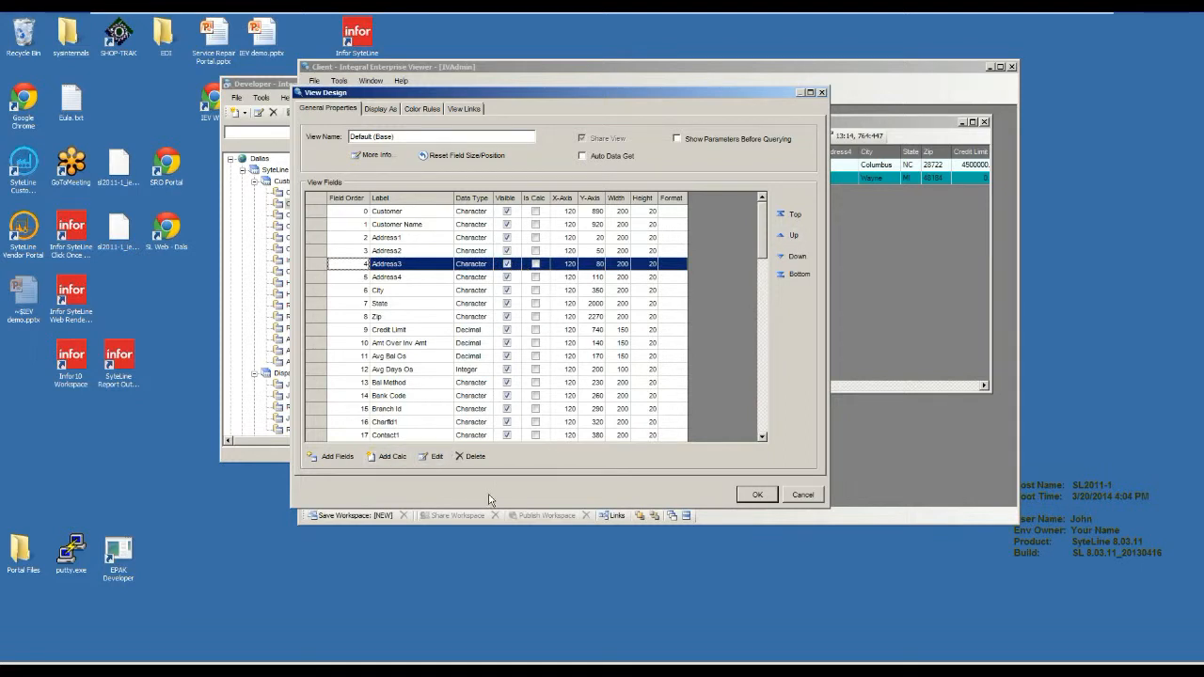
{"action": "left_click", "coordinate": [476, 459]}
{"action": "left_click", "coordinate": [412, 251]}
{"action": "left_click", "coordinate": [410, 265]}
{"action": "left_click", "coordinate": [475, 457]}
Reorder the view fields so that Credit Limit comes directly after Customer.
{"action": "left_click", "coordinate": [405, 269]}
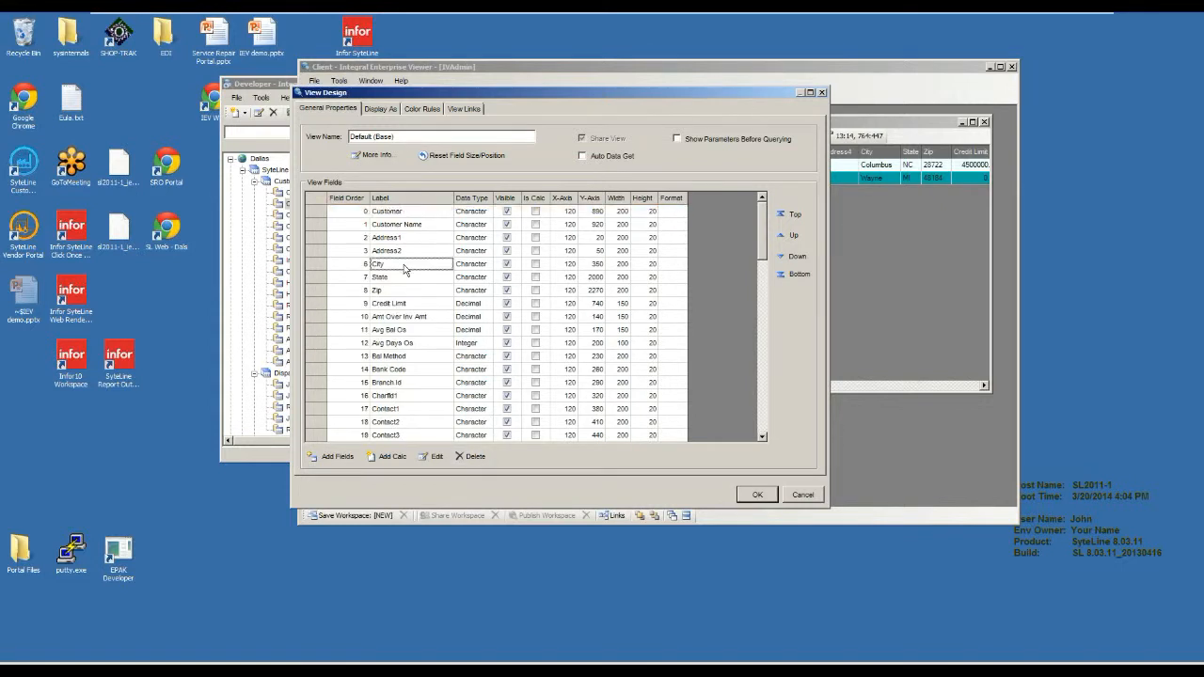
{"action": "left_click", "coordinate": [402, 277]}
{"action": "left_click", "coordinate": [414, 303]}
{"action": "left_click", "coordinate": [792, 215]}
{"action": "left_click", "coordinate": [795, 256]}
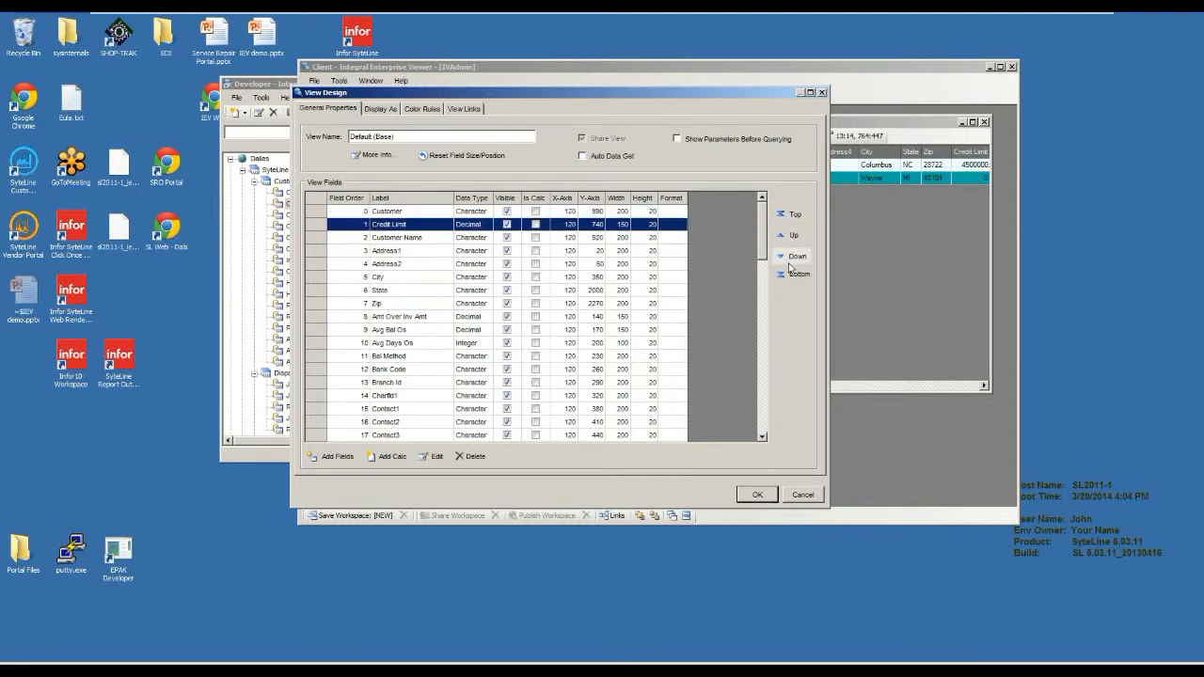
{"action": "left_click", "coordinate": [410, 277]}
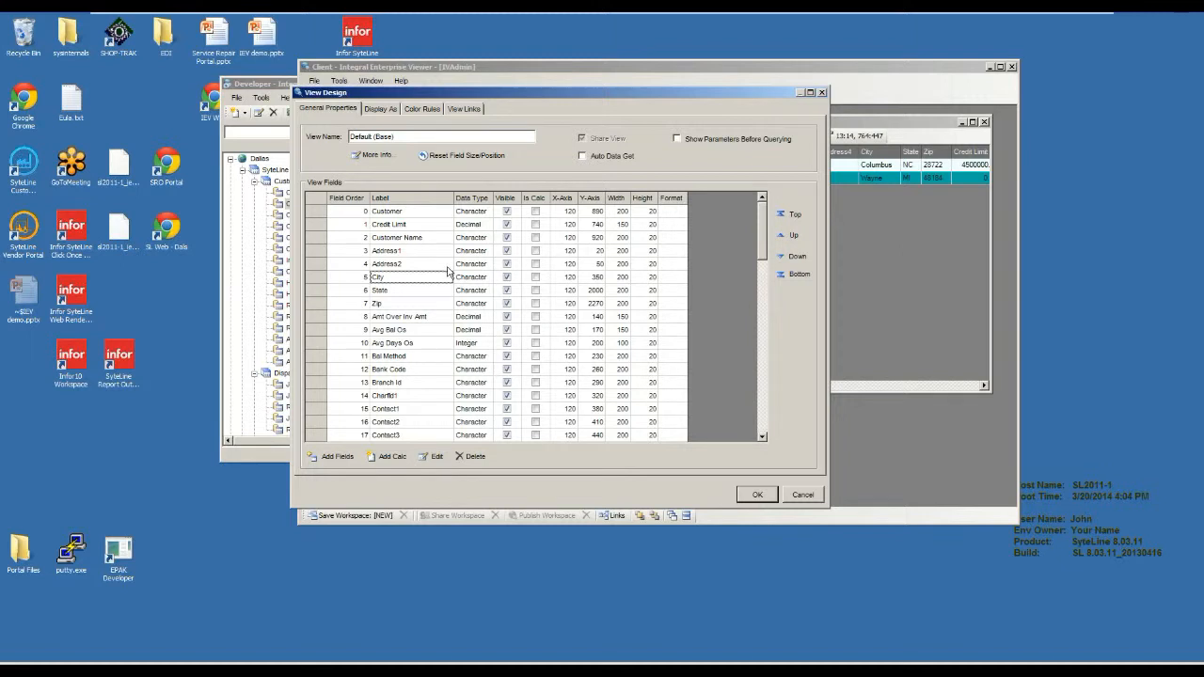
Reposition the View Design window and try displaying the view as a Form.
{"action": "left_click_drag", "start_coordinate": [455, 96], "coordinate": [485, 139]}
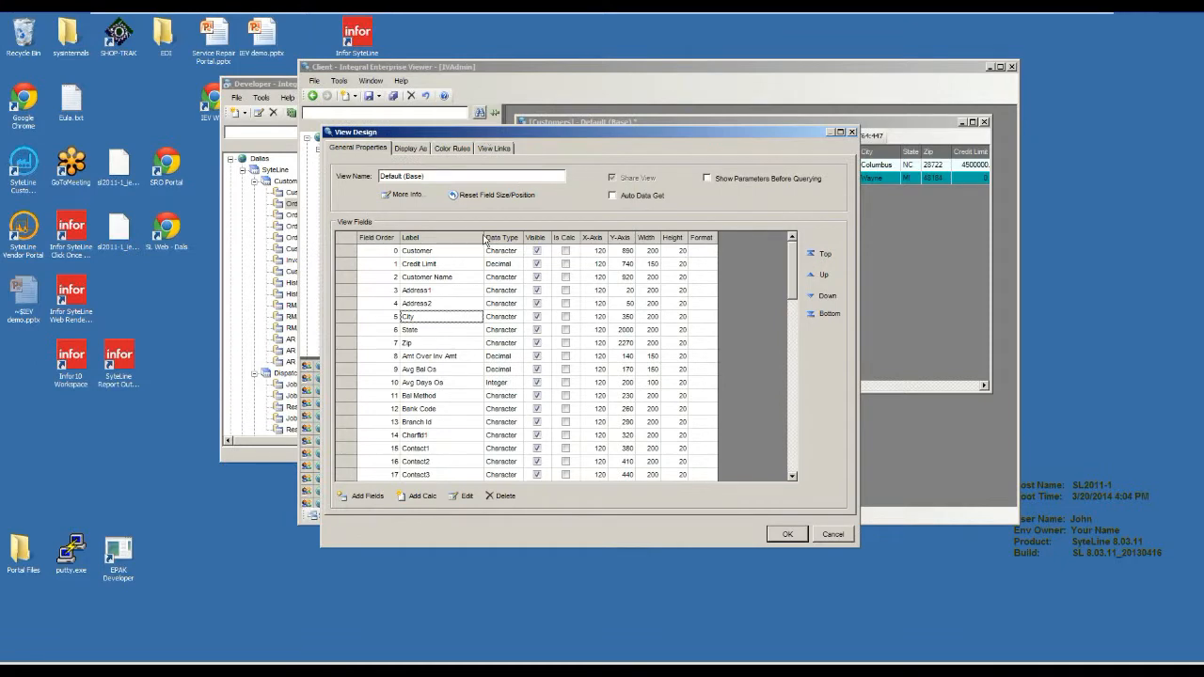
{"action": "left_click", "coordinate": [410, 148]}
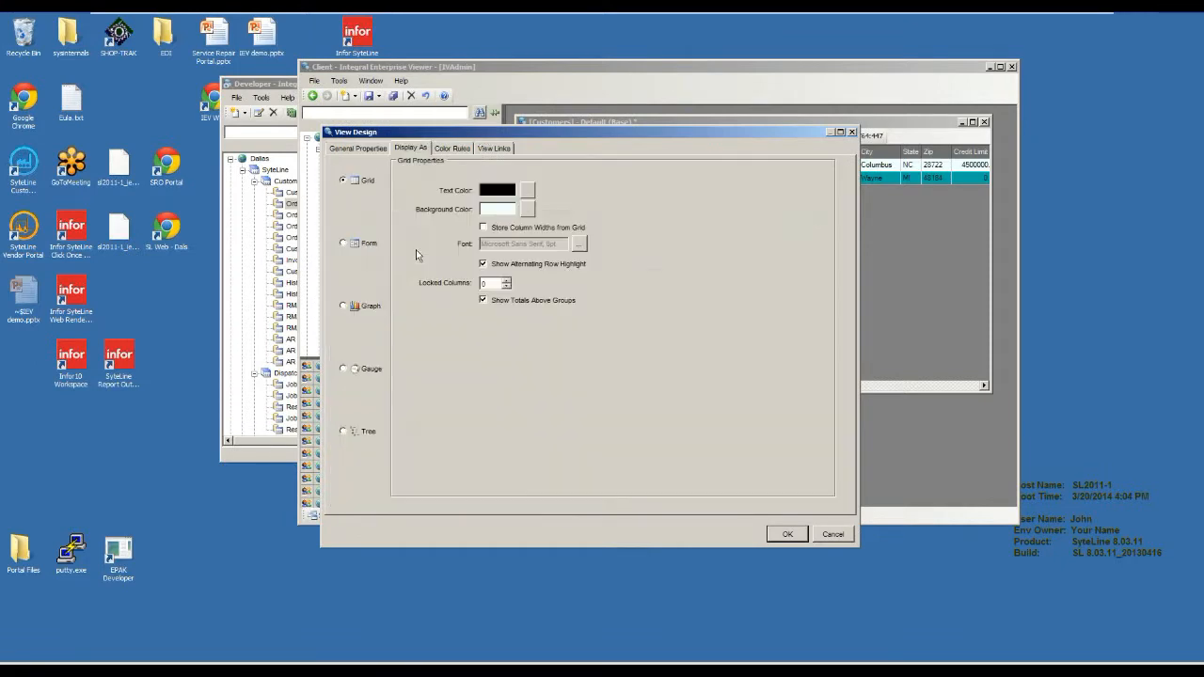
{"action": "left_click", "coordinate": [360, 243]}
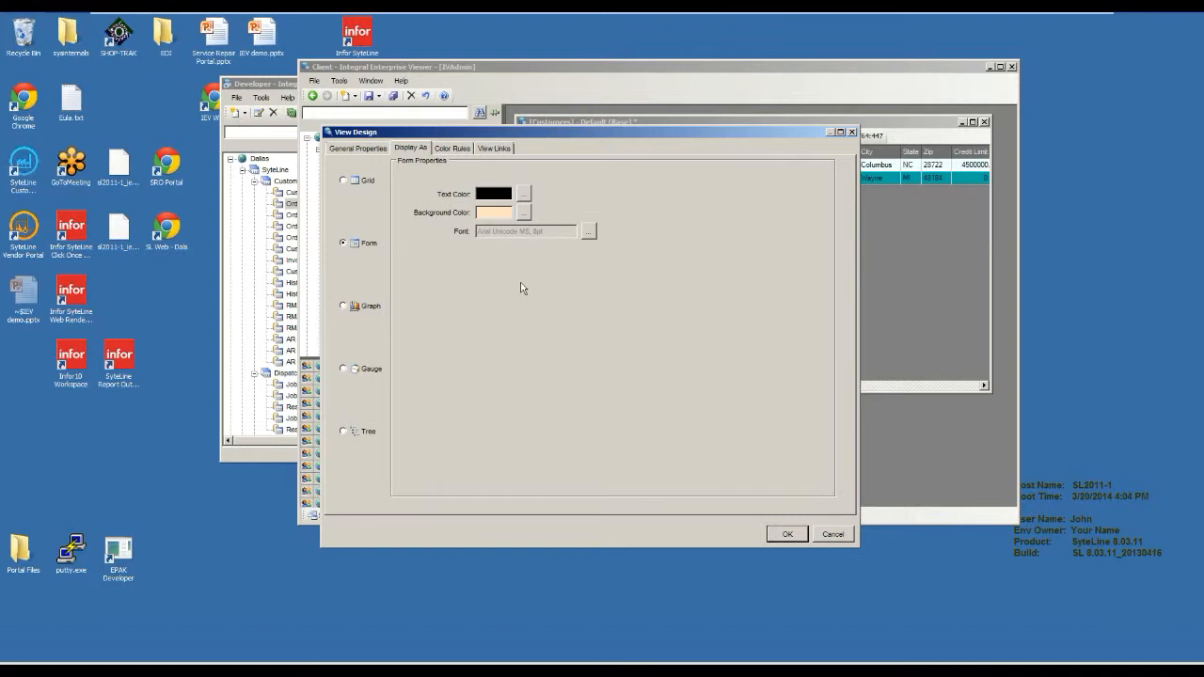
Try displaying the view as a Graph of type Pie with the Exploded sub type.
{"action": "left_click", "coordinate": [346, 307]}
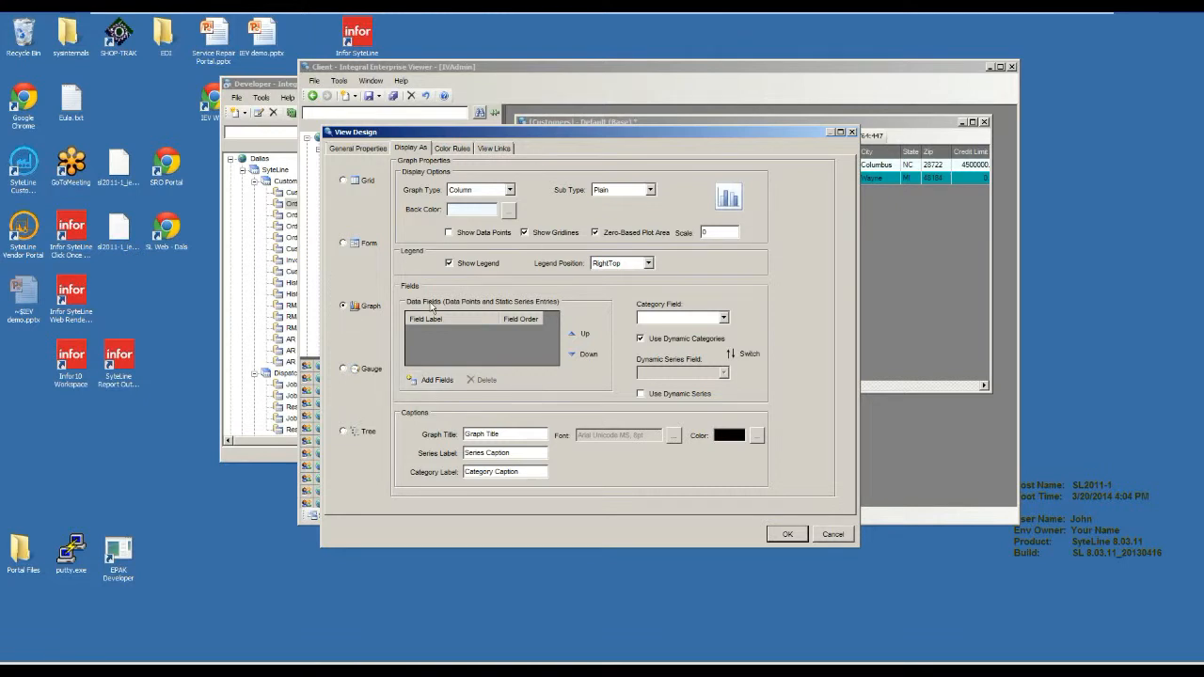
{"action": "left_click", "coordinate": [497, 197]}
{"action": "left_click", "coordinate": [482, 213]}
{"action": "left_click", "coordinate": [485, 198]}
{"action": "left_click", "coordinate": [479, 224]}
{"action": "left_click", "coordinate": [649, 190]}
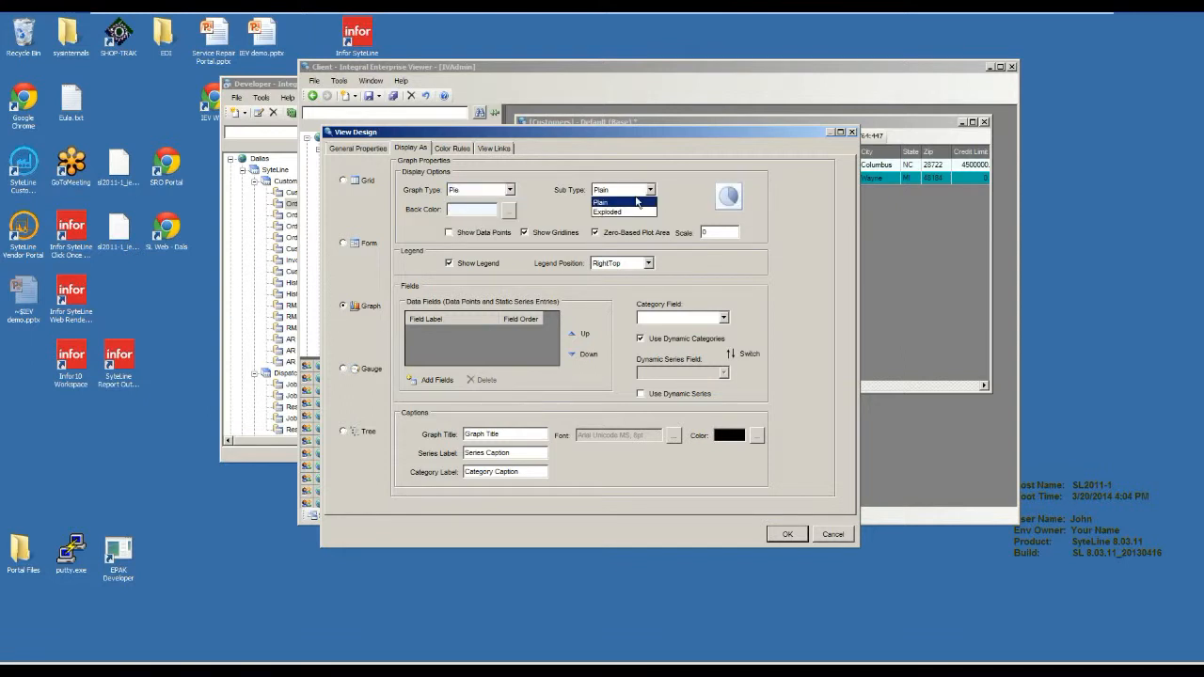
{"action": "left_click", "coordinate": [609, 211]}
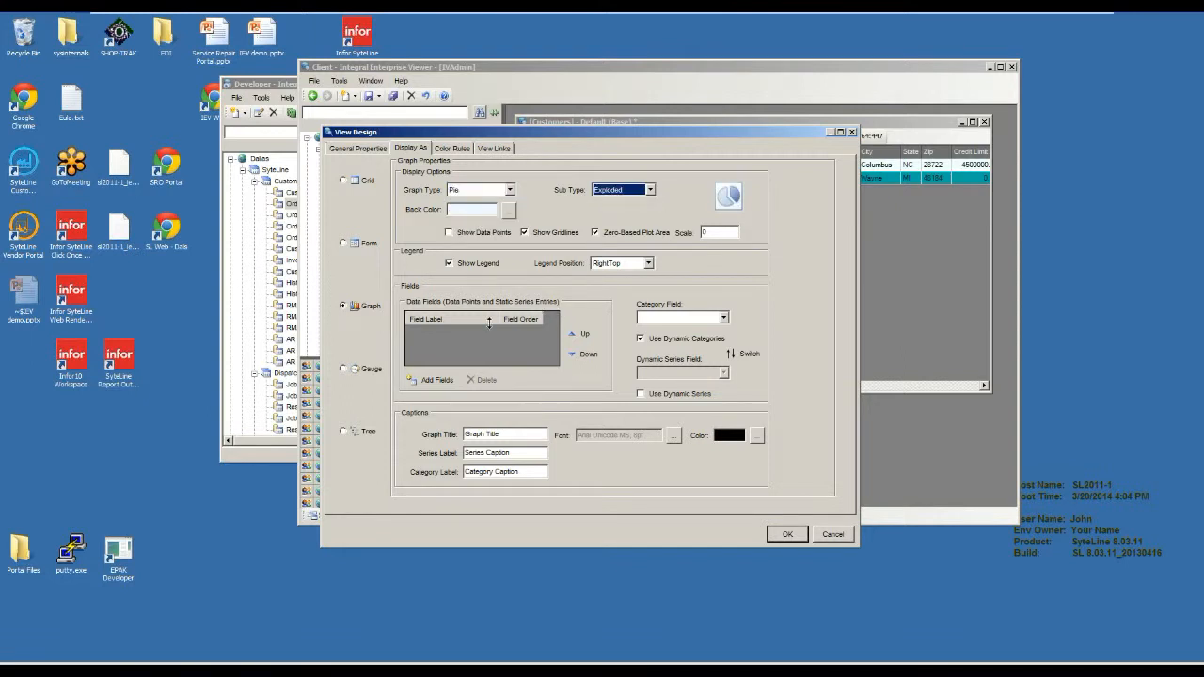
Try a Gauge display of type Radial, enable Range 1, and look through the settings of all three ranges.
{"action": "left_click", "coordinate": [345, 369]}
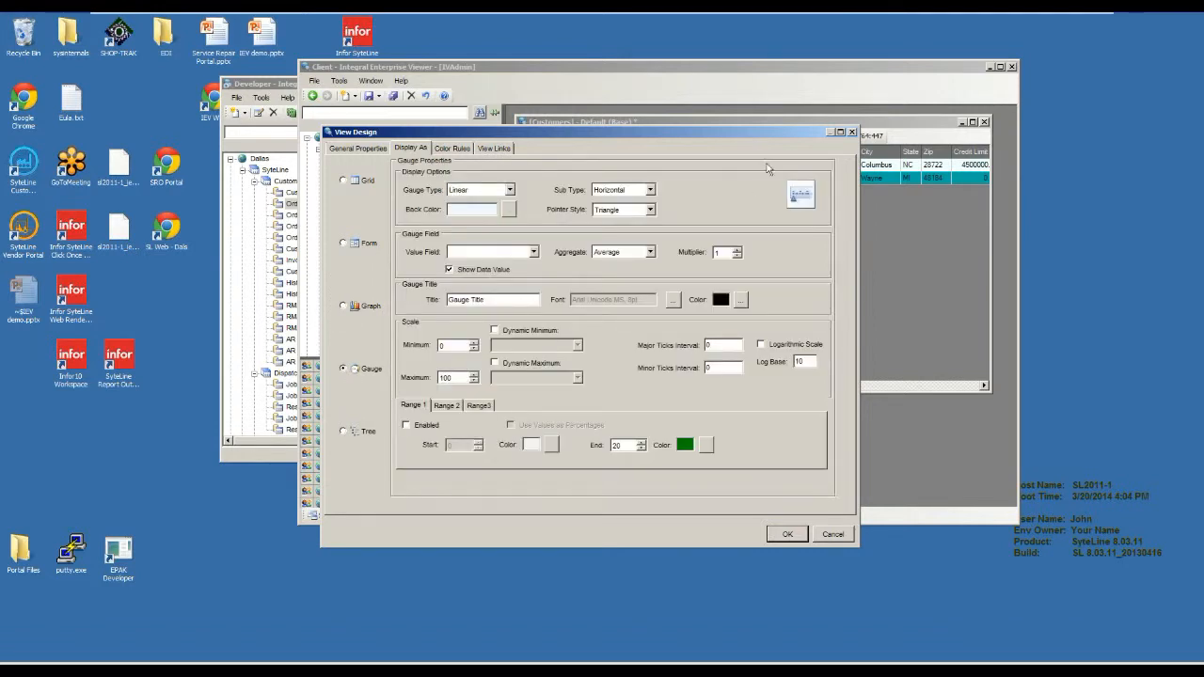
{"action": "left_click", "coordinate": [508, 190]}
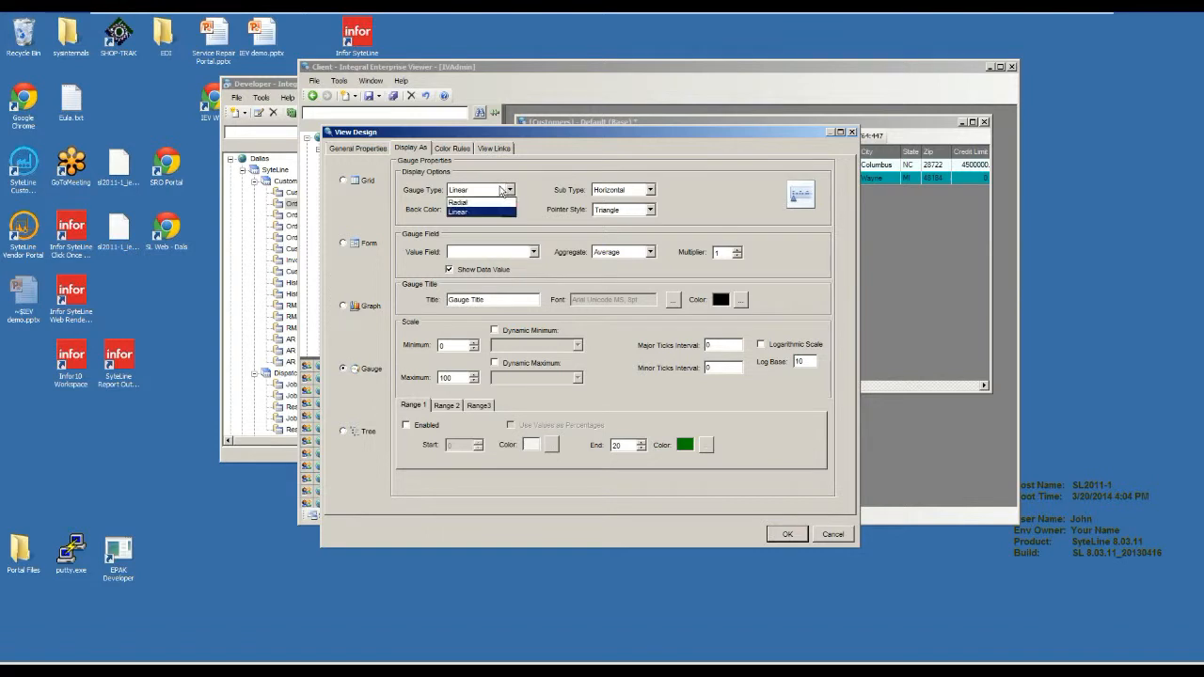
{"action": "left_click", "coordinate": [483, 202]}
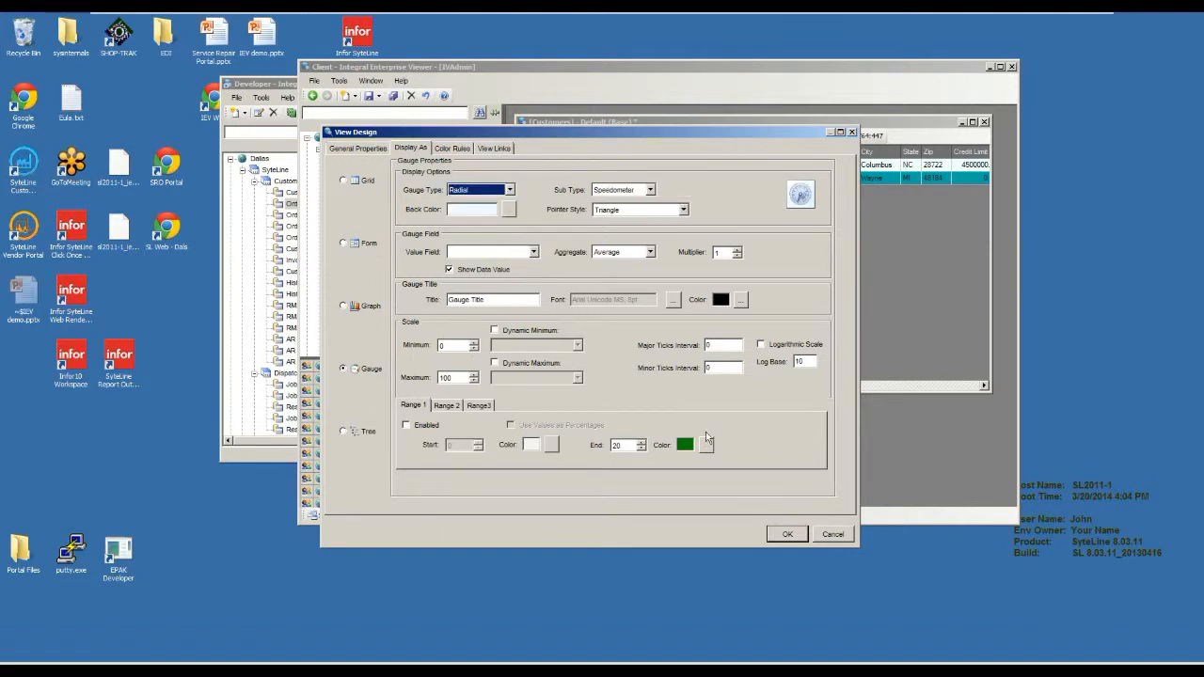
{"action": "left_click", "coordinate": [428, 426]}
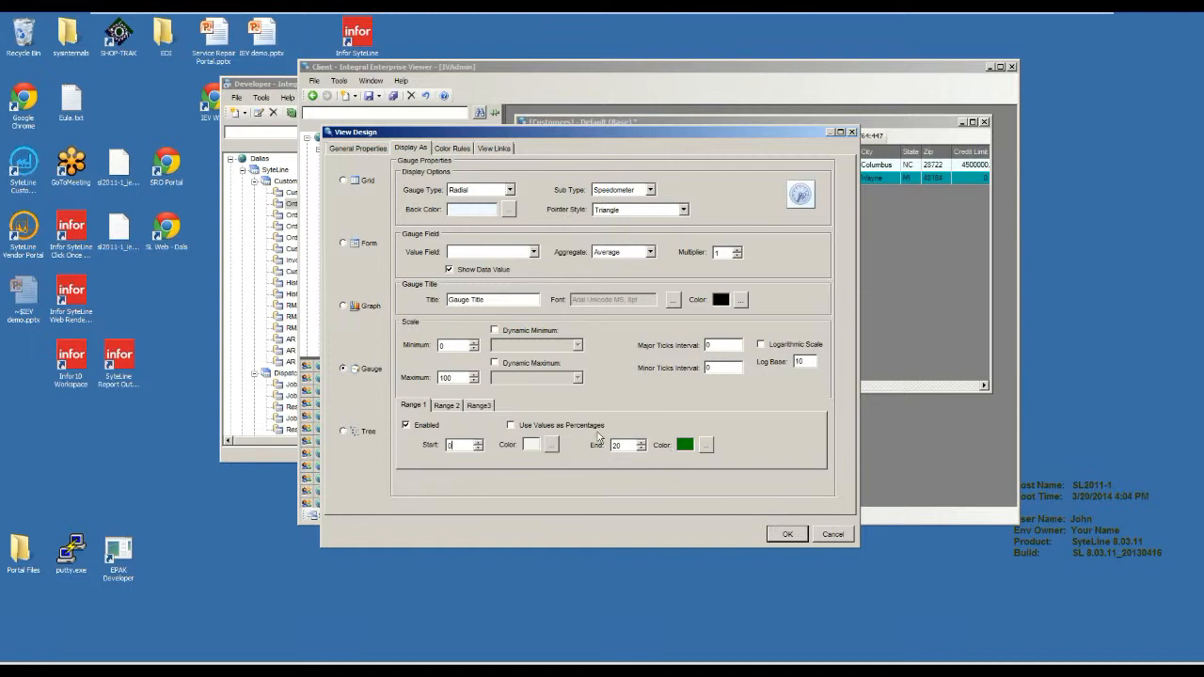
{"action": "left_click", "coordinate": [479, 406]}
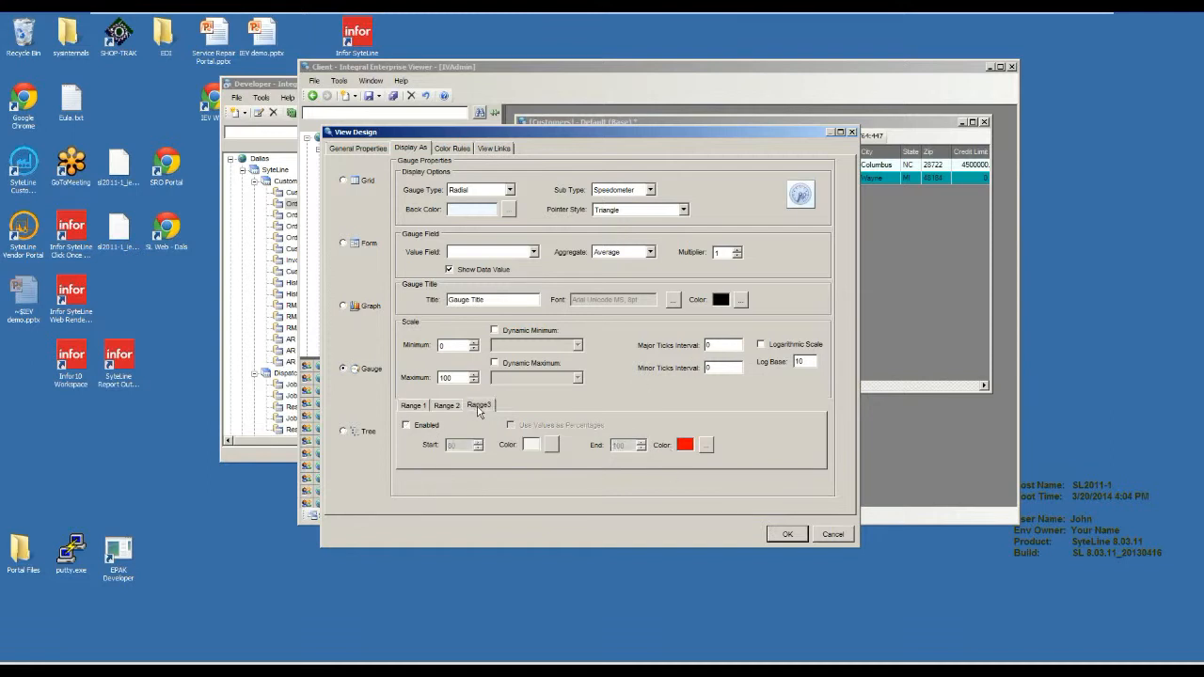
{"action": "left_click", "coordinate": [447, 405]}
{"action": "left_click", "coordinate": [479, 406]}
{"action": "left_click", "coordinate": [419, 406]}
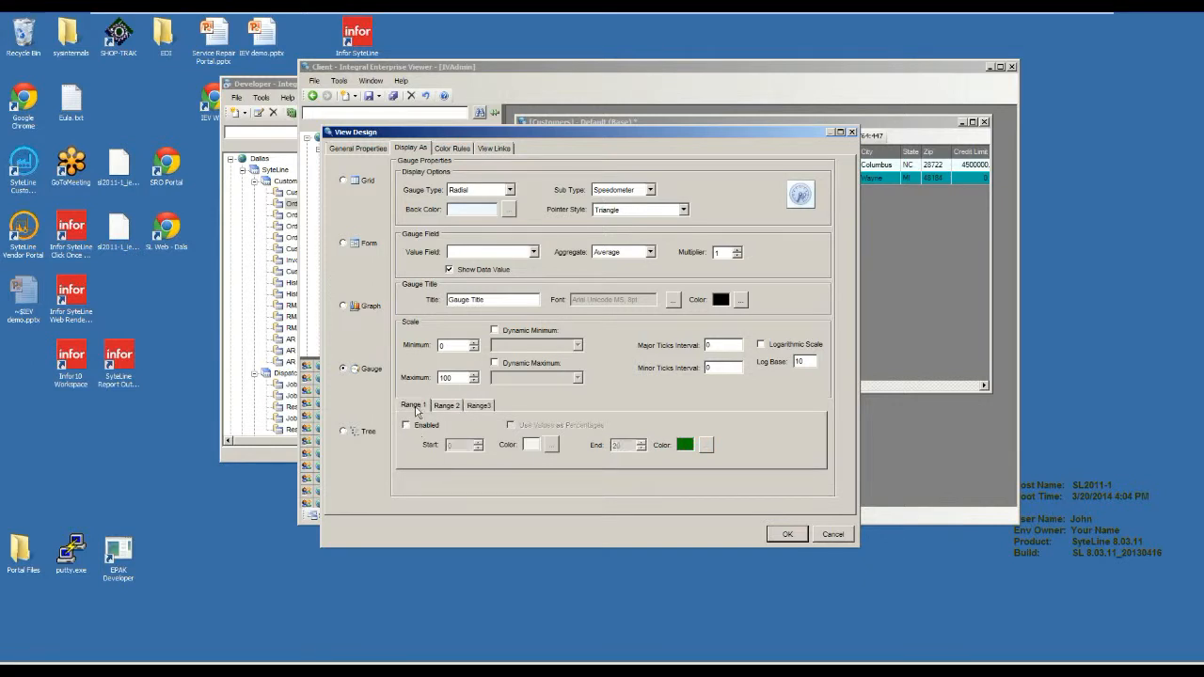
Look at the Tree display properties and return the view's display type to Grid.
{"action": "left_click", "coordinate": [368, 432]}
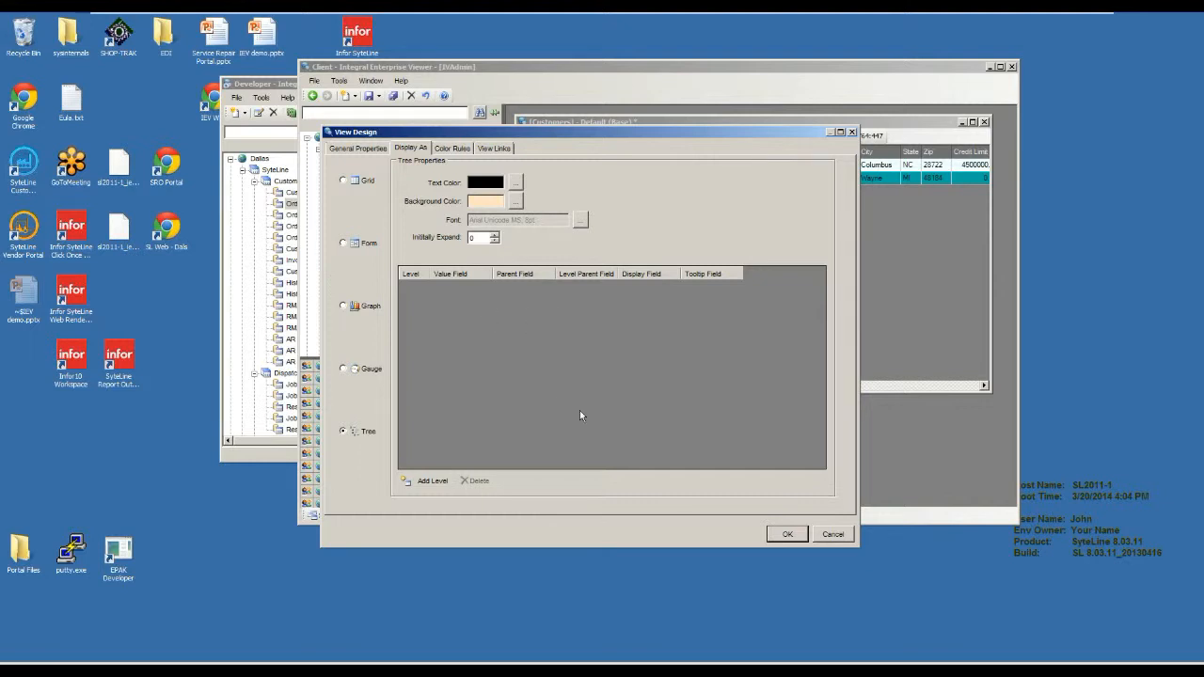
{"action": "left_click", "coordinate": [375, 183]}
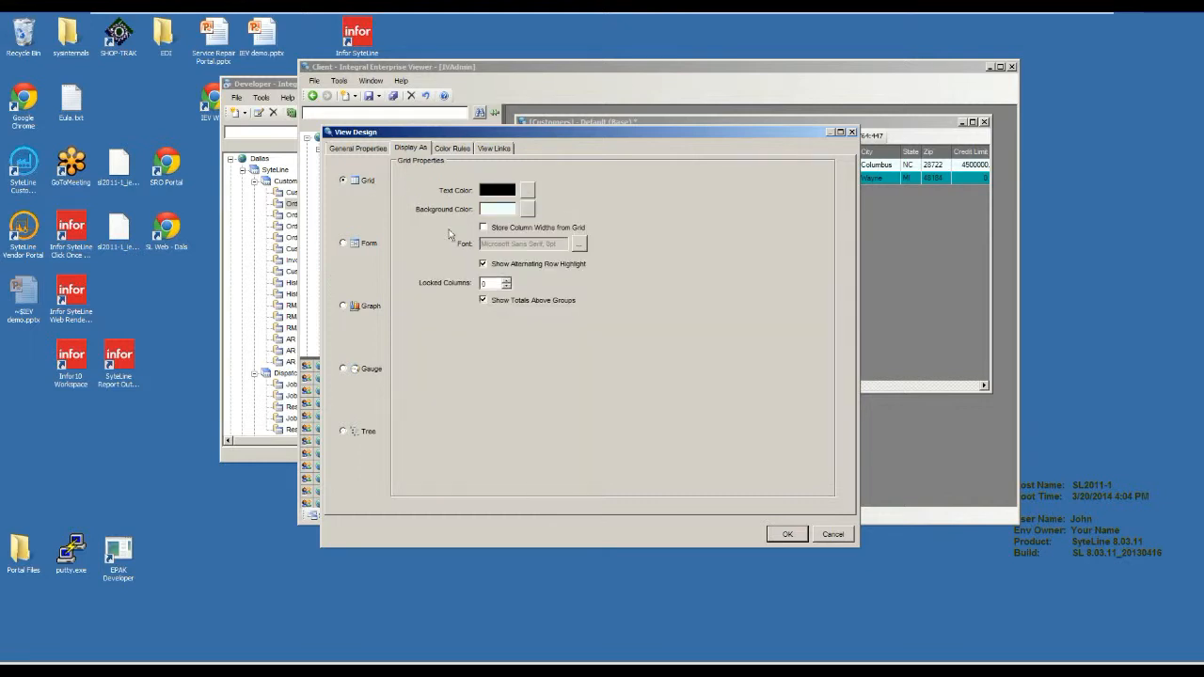
Create a color rule on the Credit Limit field with Row scope, operand > and the literal value 10000.
{"action": "left_click", "coordinate": [461, 151]}
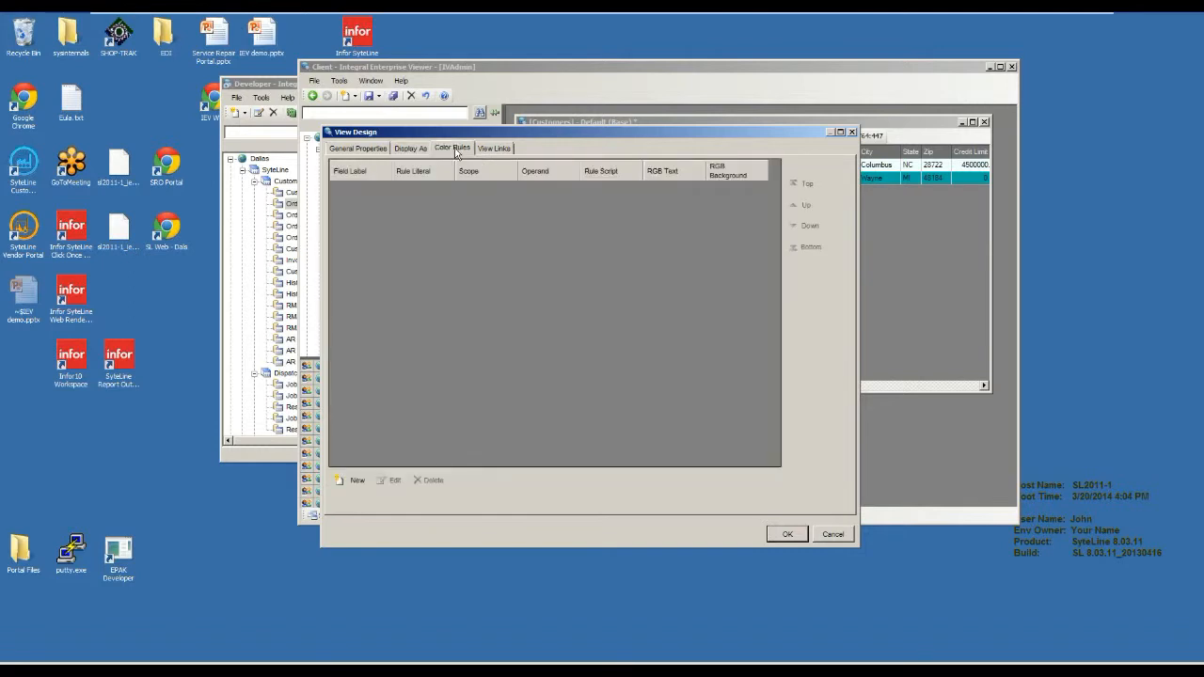
{"action": "left_click_drag", "start_coordinate": [458, 131], "coordinate": [460, 161]}
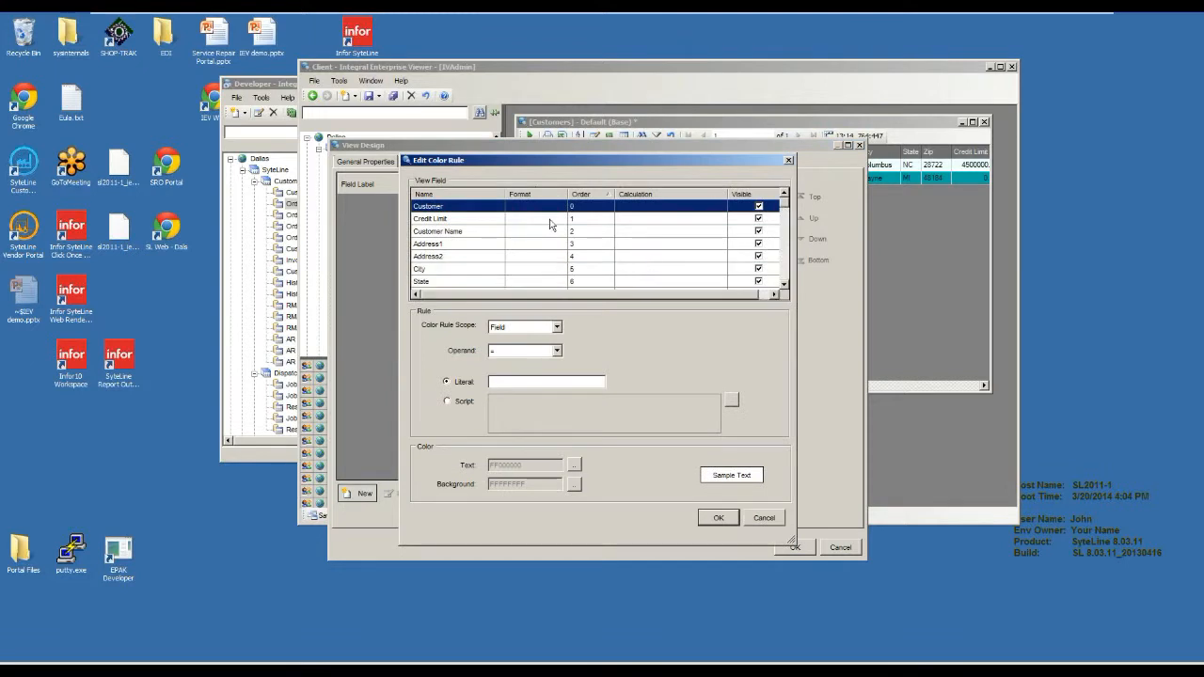
{"action": "left_click", "coordinate": [471, 219]}
{"action": "left_click", "coordinate": [556, 351]}
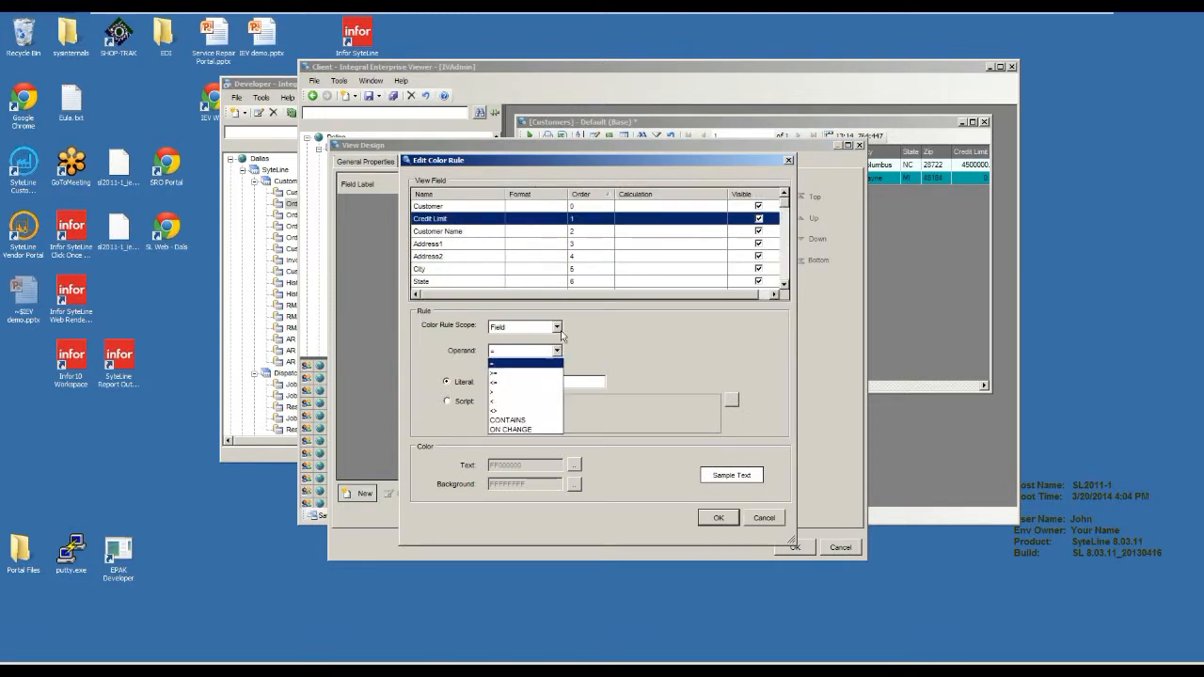
{"action": "left_click", "coordinate": [561, 333]}
{"action": "left_click", "coordinate": [560, 333]}
{"action": "left_click", "coordinate": [561, 333]}
{"action": "left_click", "coordinate": [560, 331]}
{"action": "left_click", "coordinate": [548, 350]}
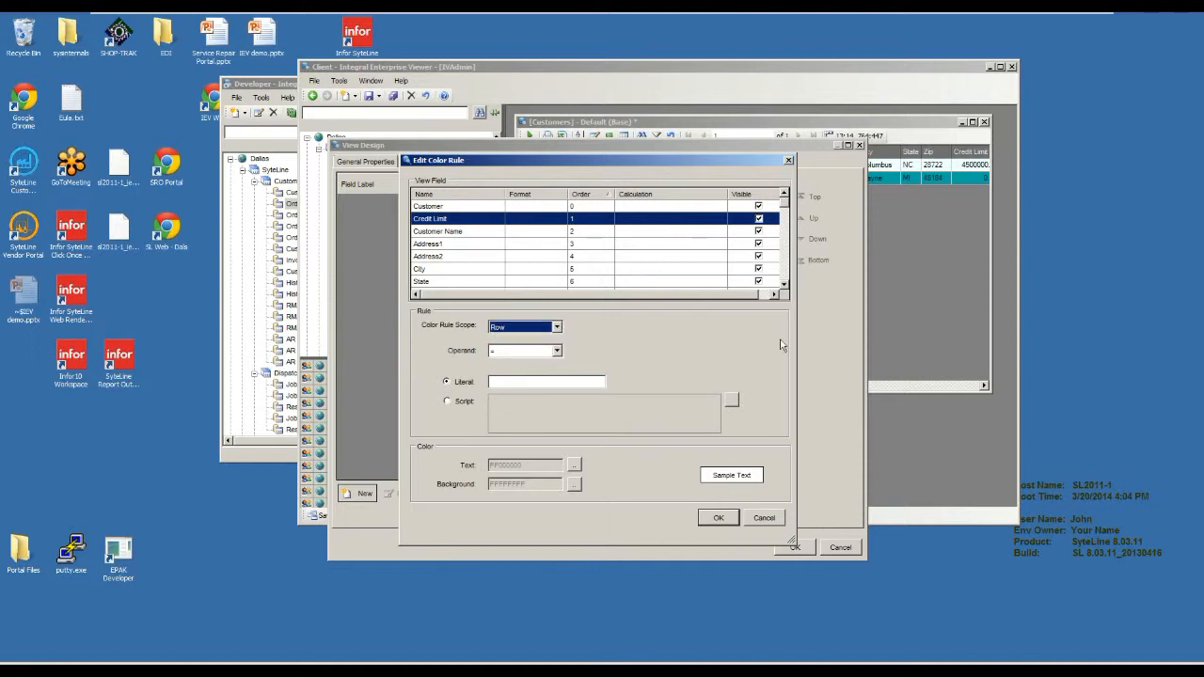
{"action": "left_click", "coordinate": [557, 351]}
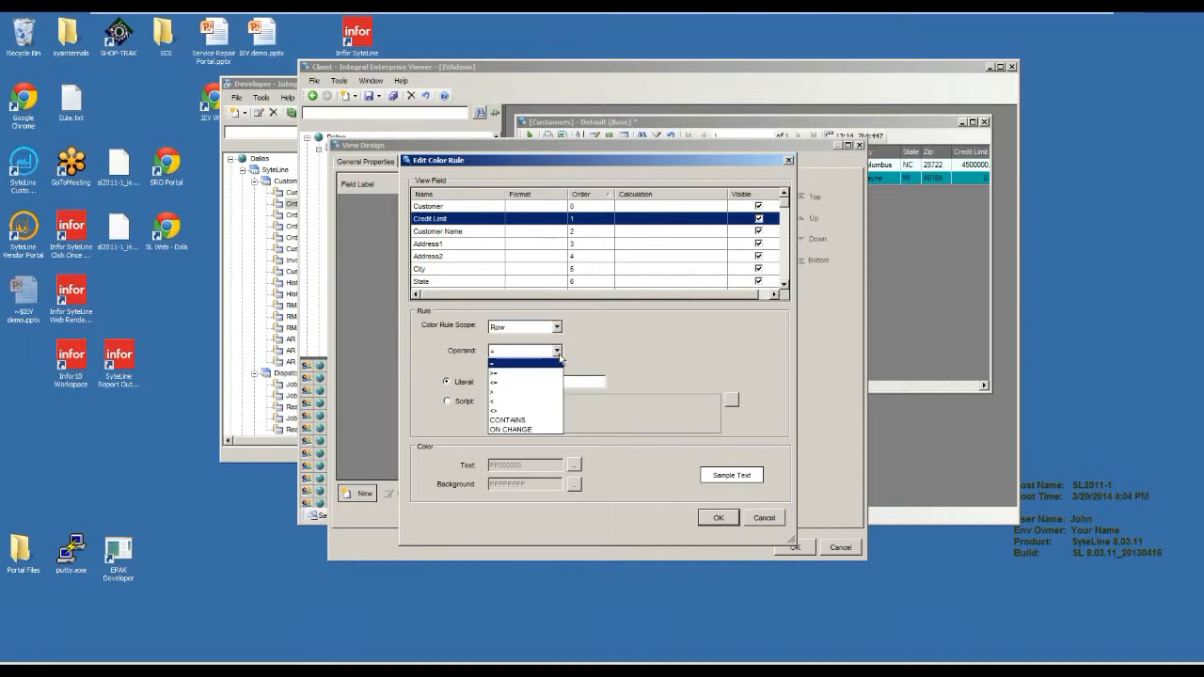
{"action": "left_click", "coordinate": [517, 391]}
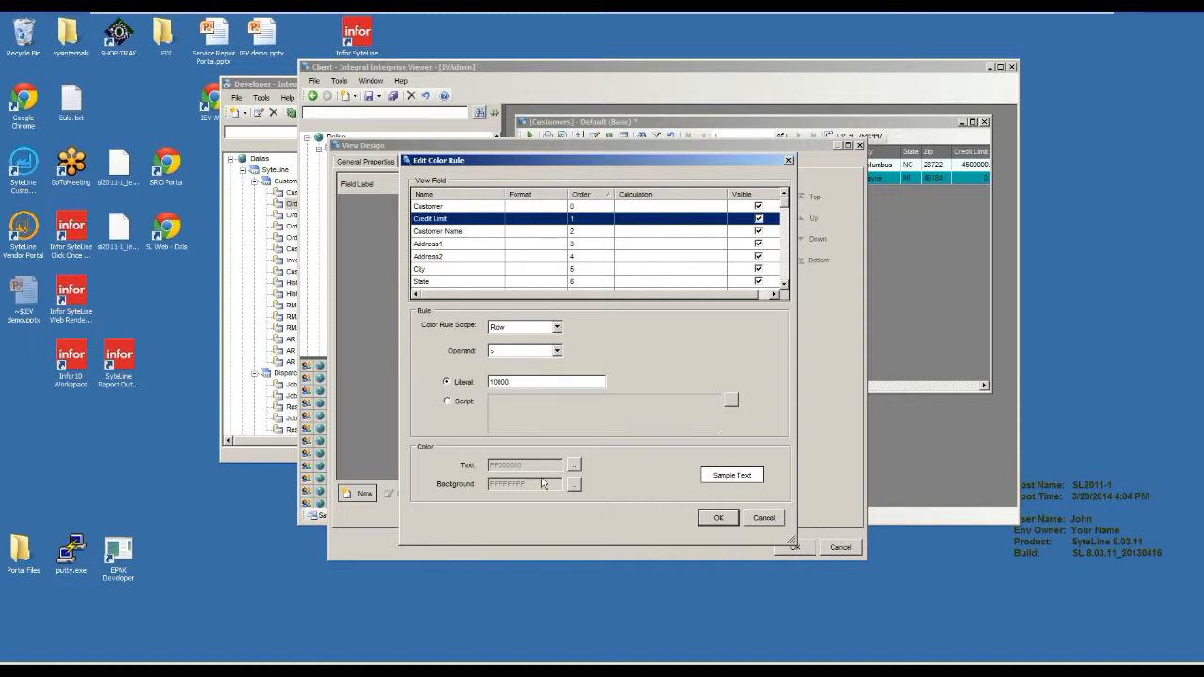
Give the color rule a SteelBlue background and AliceBlue text, and apply the rule and the view design.
{"action": "left_click", "coordinate": [573, 484]}
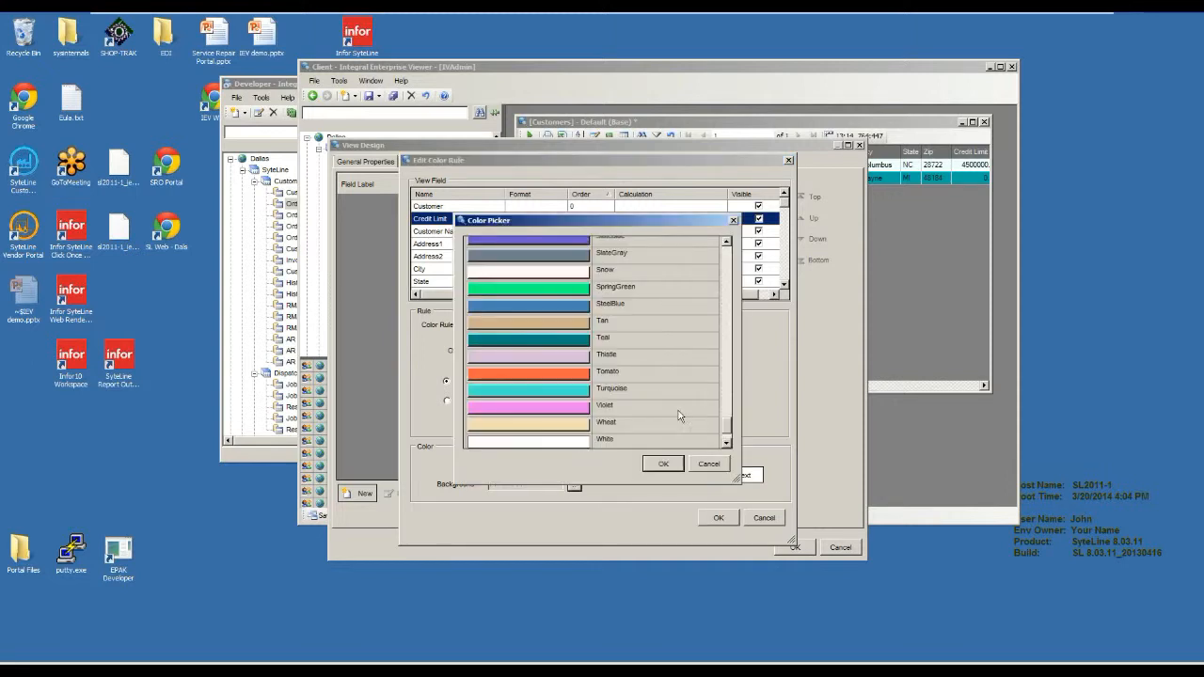
{"action": "left_click", "coordinate": [583, 306]}
{"action": "left_click", "coordinate": [663, 464]}
{"action": "left_click", "coordinate": [576, 465]}
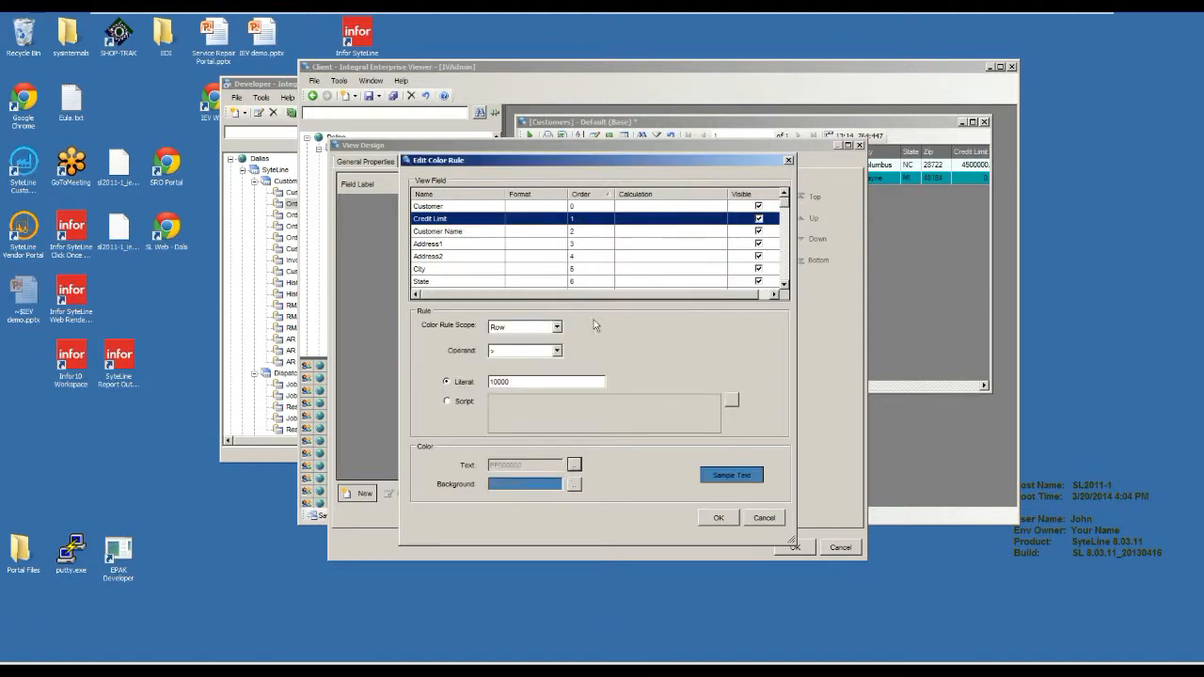
{"action": "left_click", "coordinate": [663, 464]}
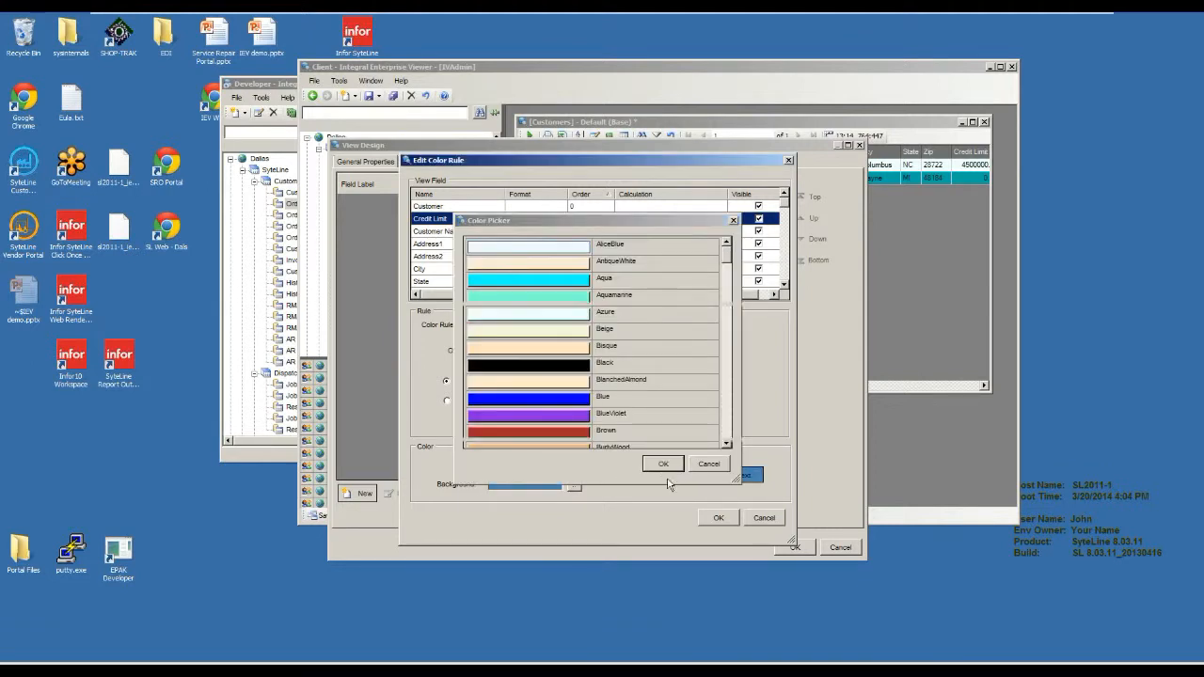
{"action": "left_click", "coordinate": [720, 518]}
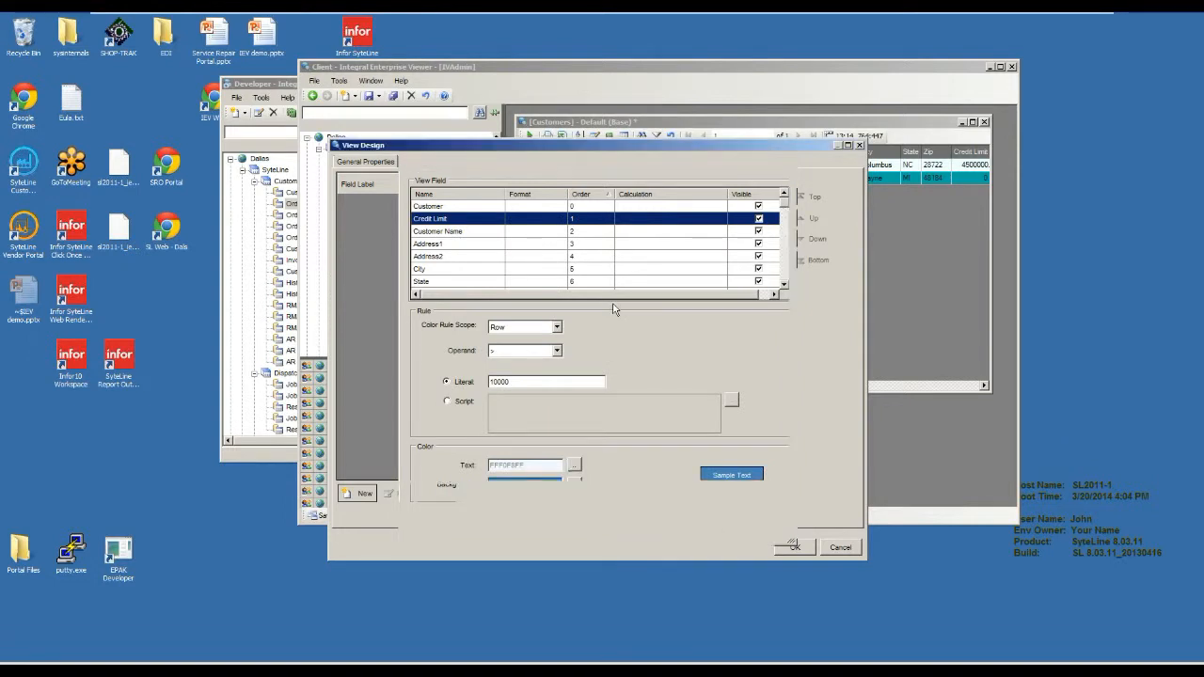
{"action": "left_click", "coordinate": [795, 546]}
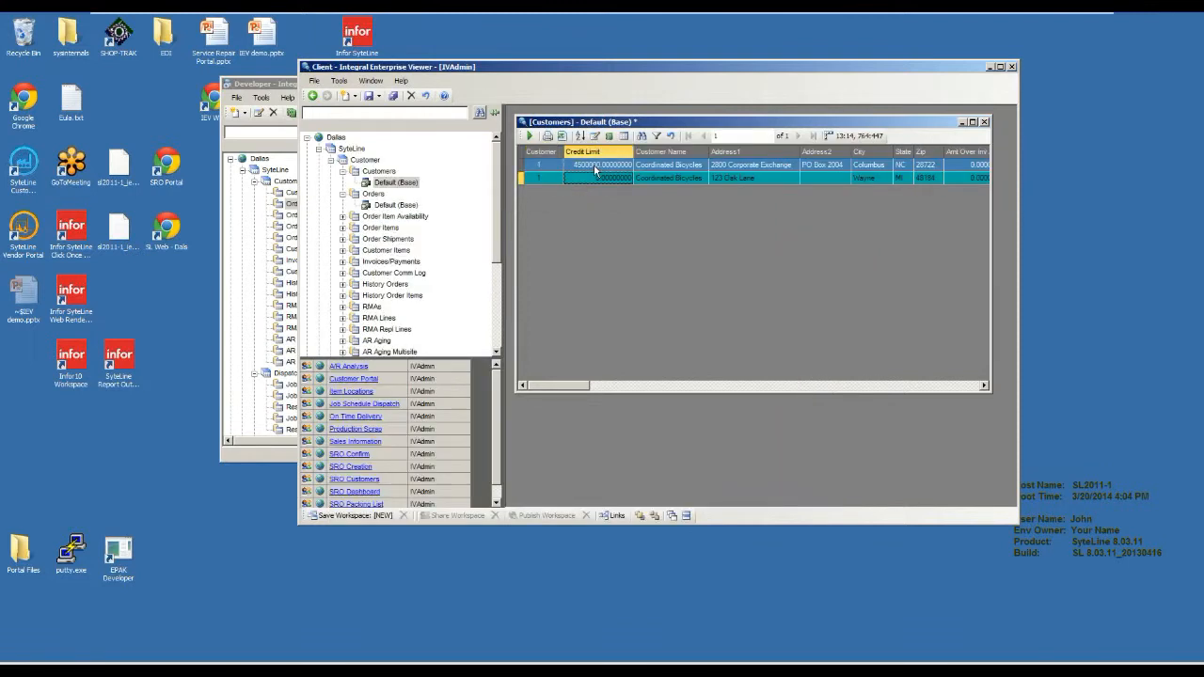
Rerun the Customers view with all parameters left blank and select Credit Limit values in the color-coded rows.
{"action": "left_click", "coordinate": [656, 137]}
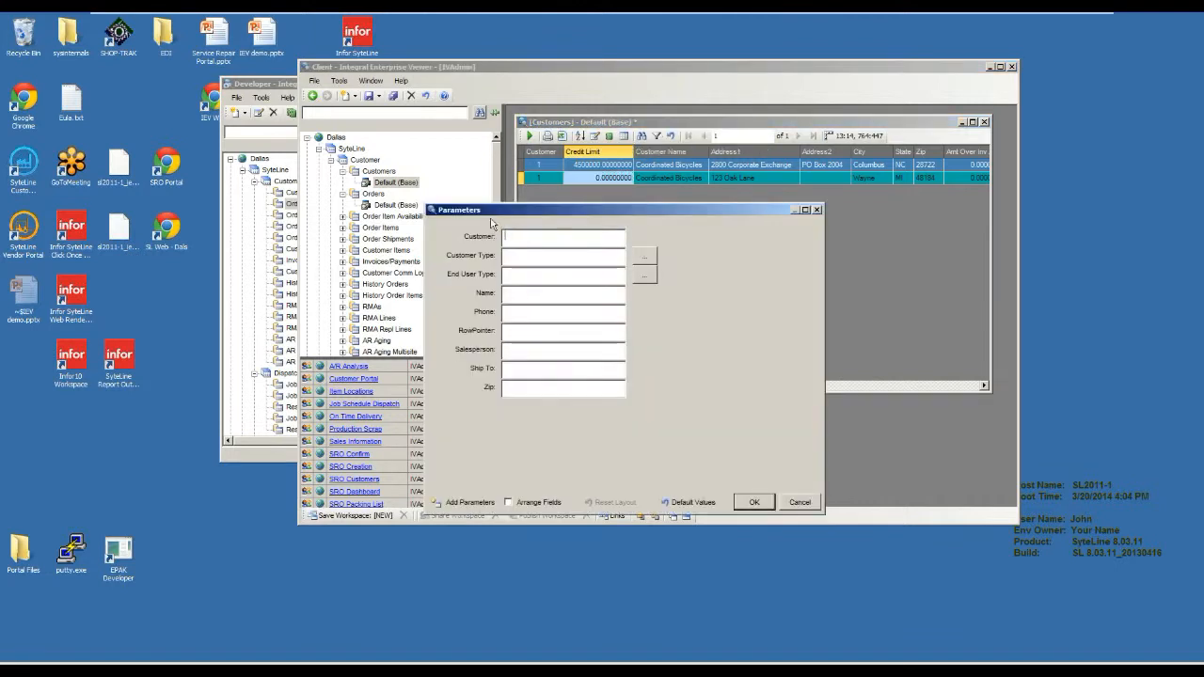
{"action": "left_click", "coordinate": [743, 506]}
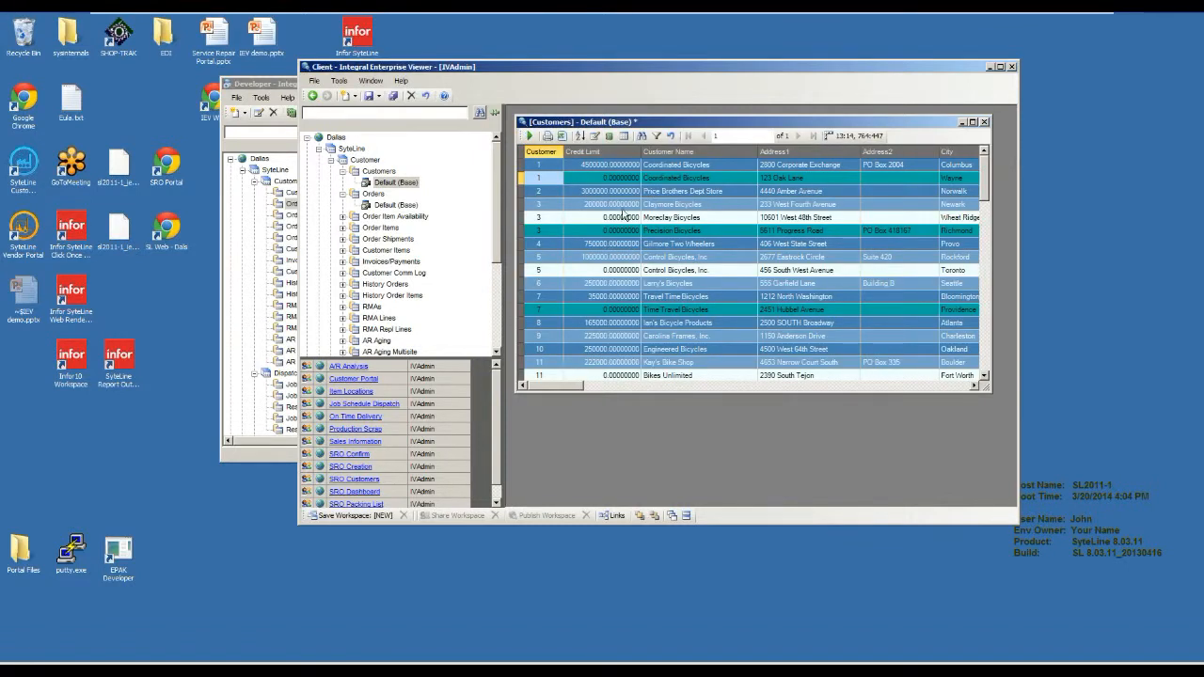
{"action": "left_click", "coordinate": [624, 244]}
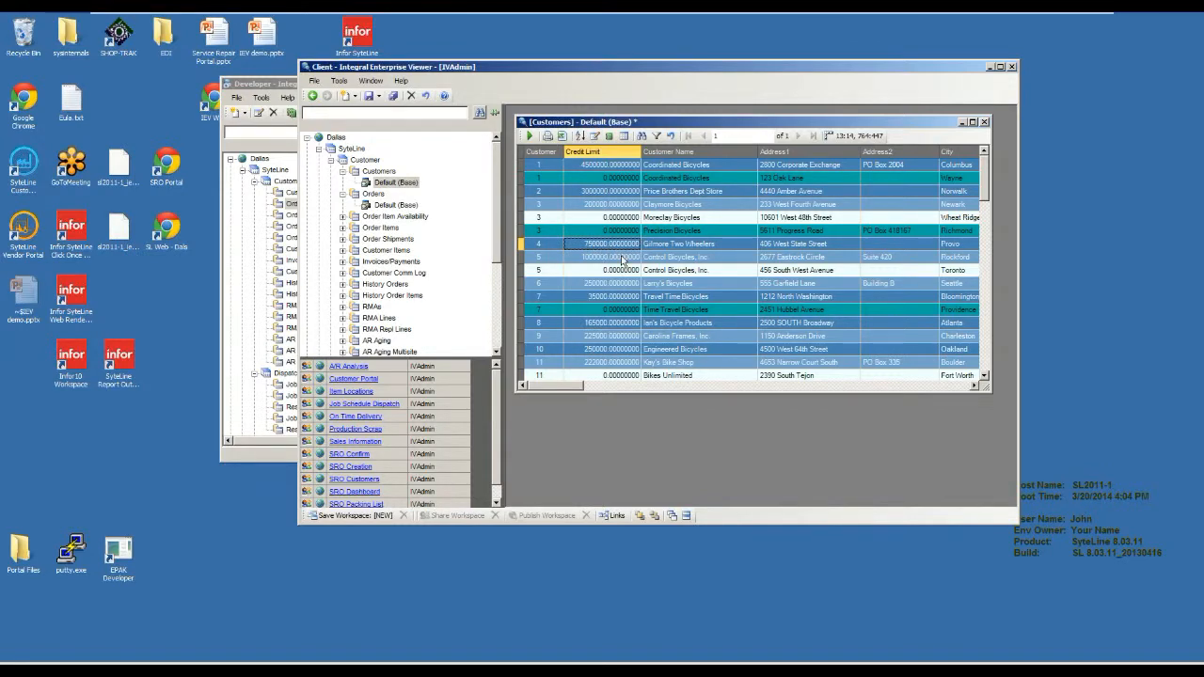
{"action": "left_click", "coordinate": [619, 261]}
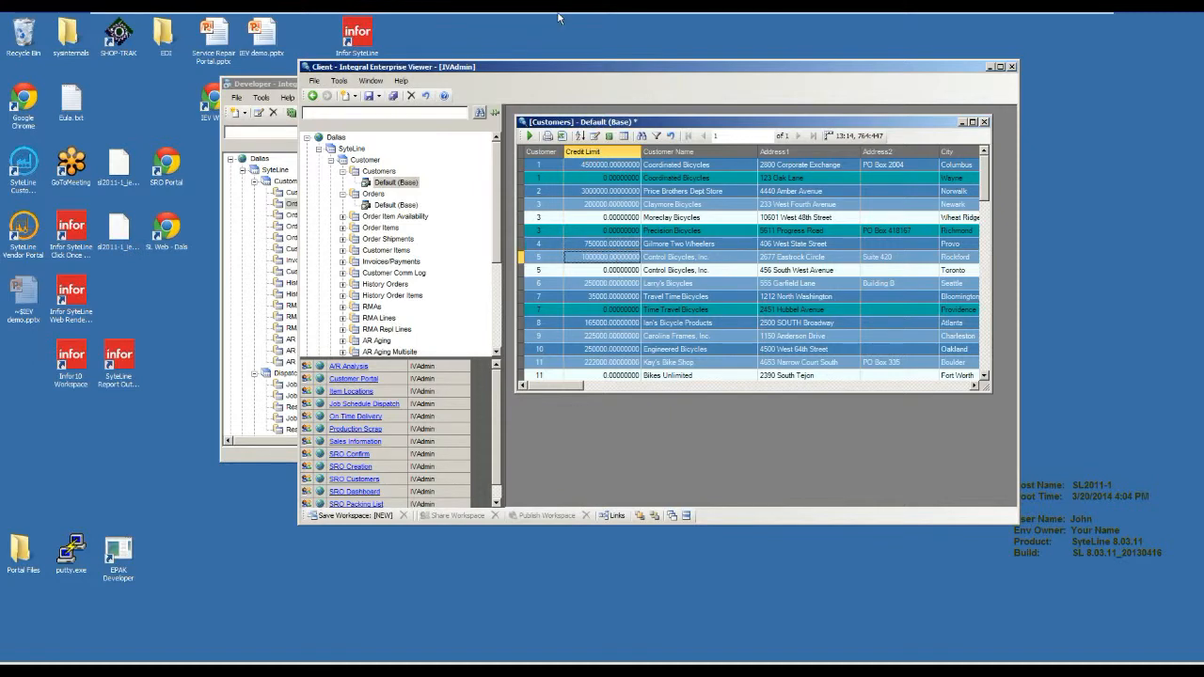
Try to drill from the customer 5 row into Orders, and close the resulting Orders view.
{"action": "left_click_drag", "start_coordinate": [544, 69], "coordinate": [508, 72]}
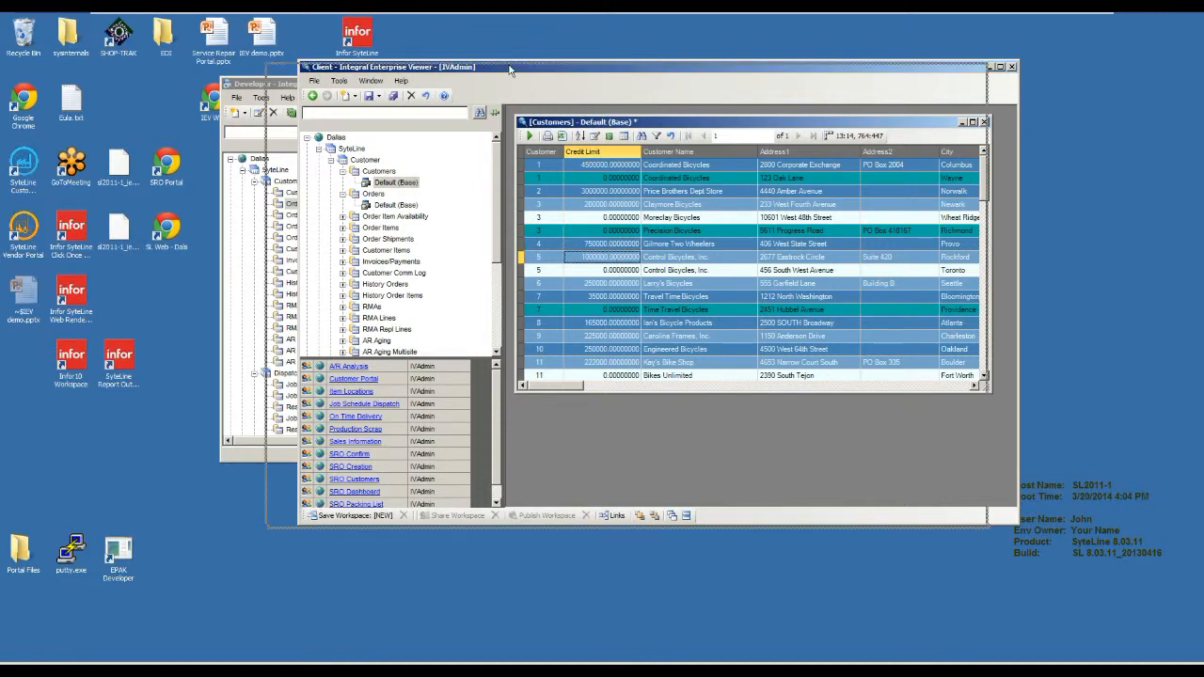
{"action": "right_click", "coordinate": [563, 262]}
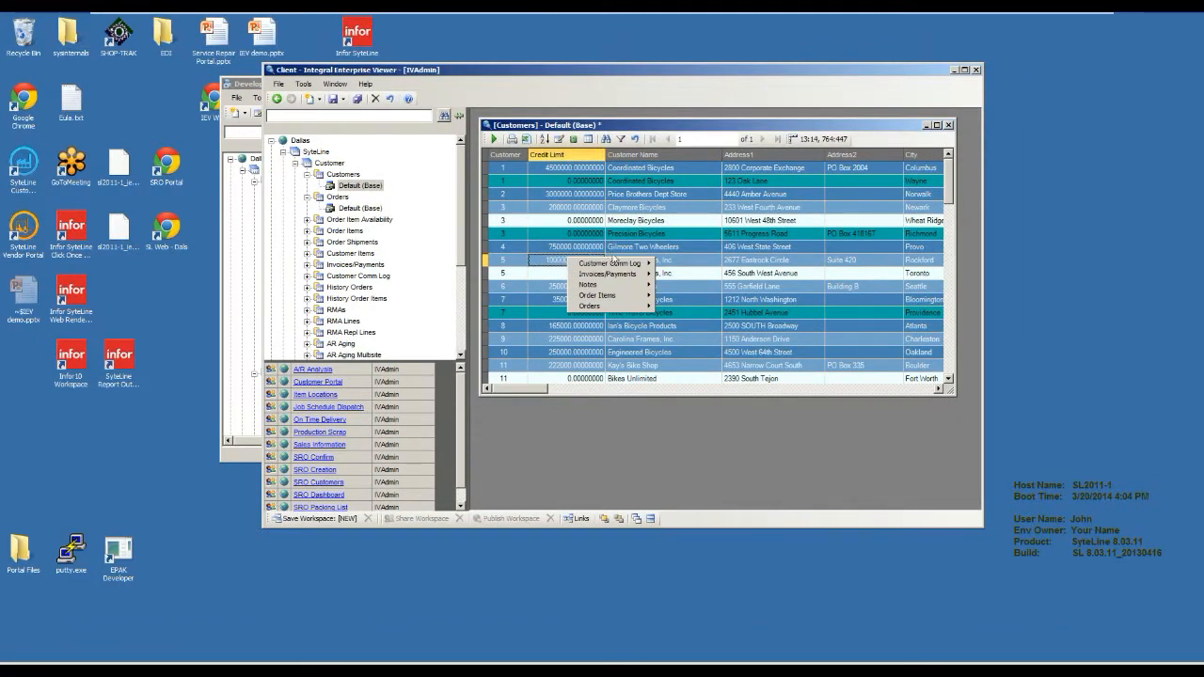
{"action": "mouse_move", "coordinate": [621, 307]}
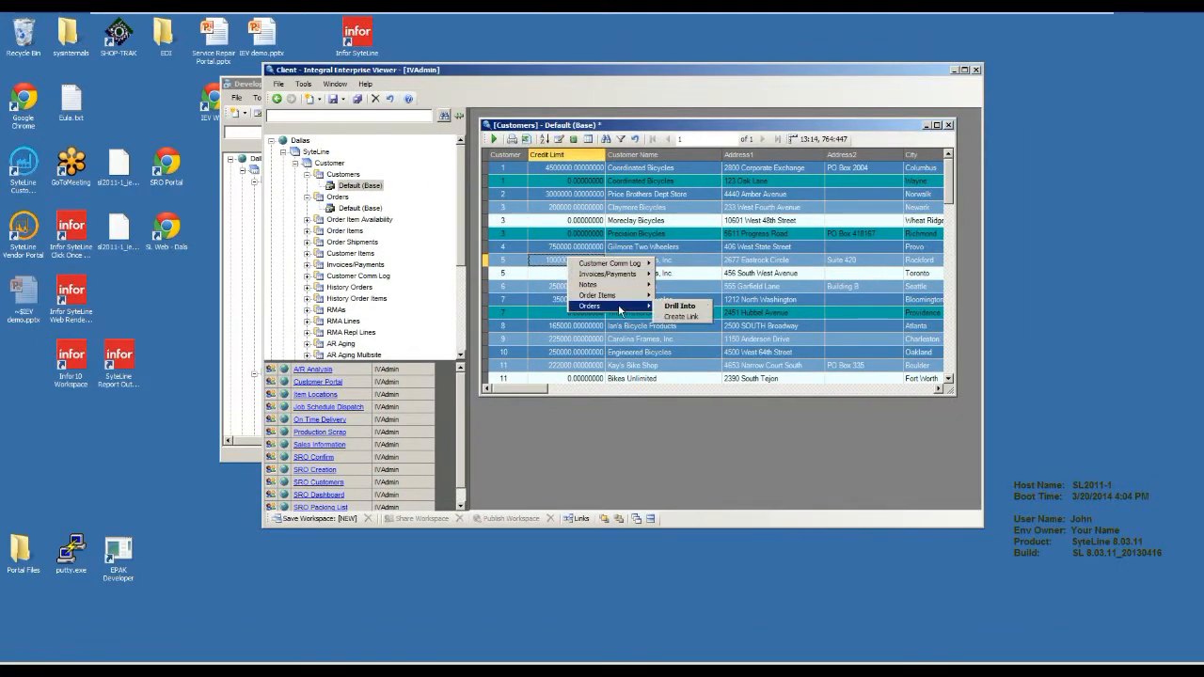
{"action": "left_click", "coordinate": [700, 309]}
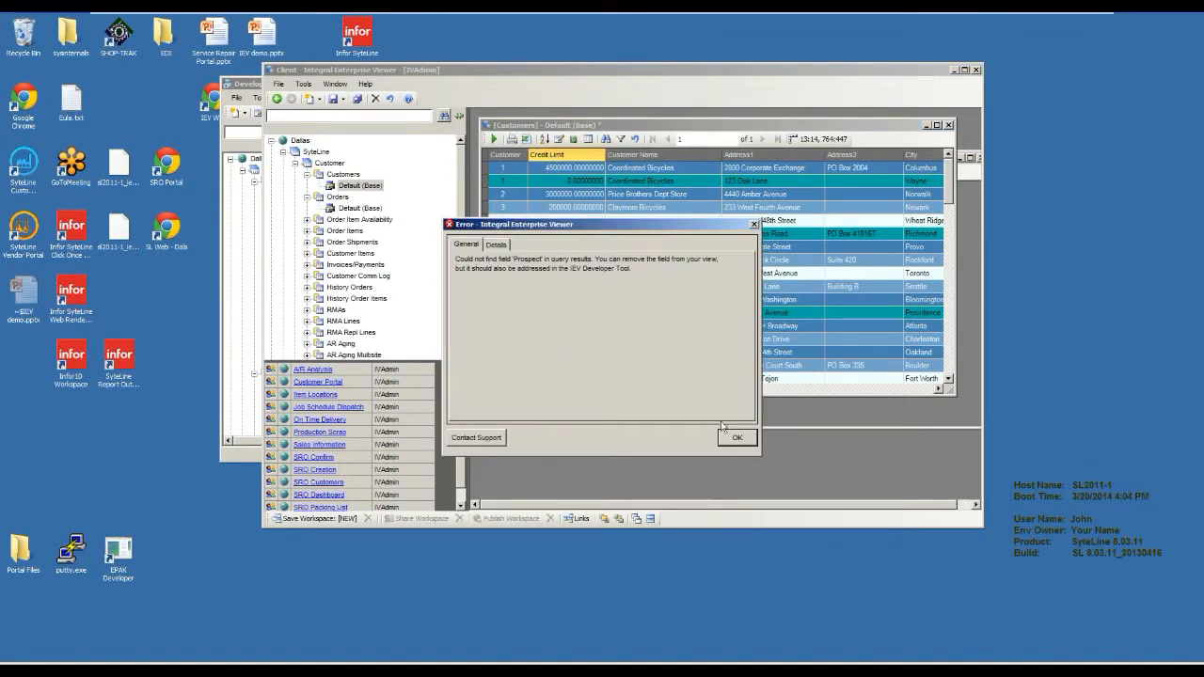
{"action": "left_click", "coordinate": [739, 438]}
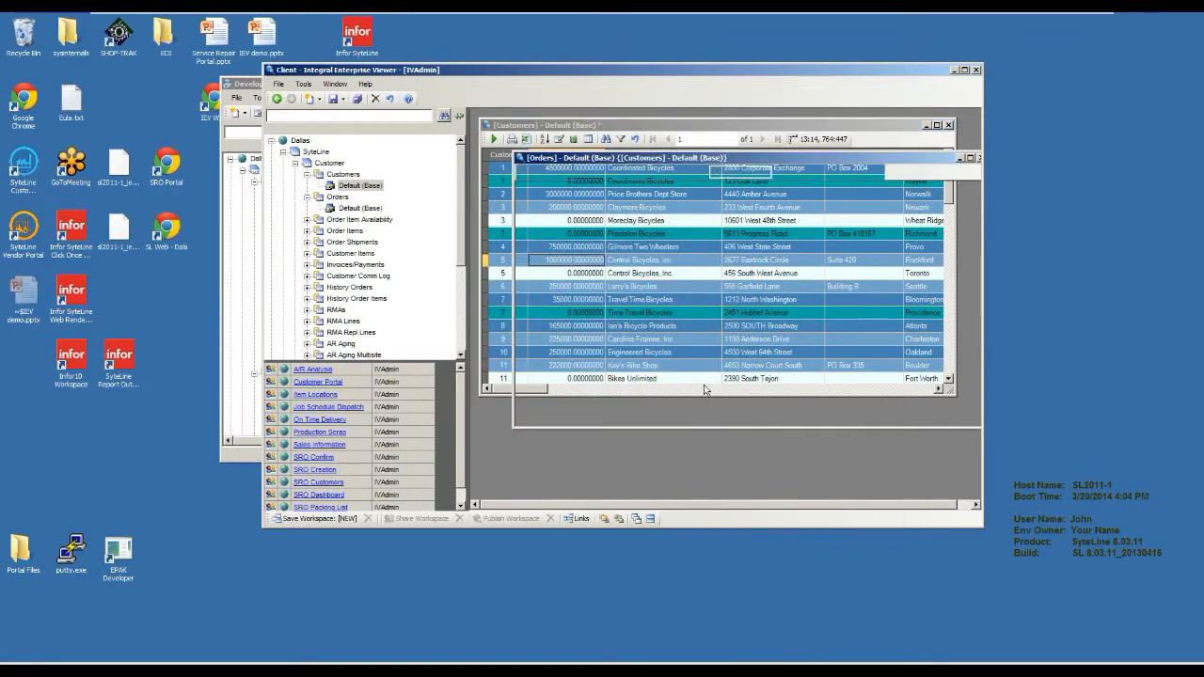
{"action": "left_click", "coordinate": [519, 157]}
Create a link from the customer 5 row to Order Items, maximize the Client and place the linked view below Customers.
{"action": "left_click", "coordinate": [536, 233]}
{"action": "right_click", "coordinate": [506, 267]}
{"action": "mouse_move", "coordinate": [565, 299]}
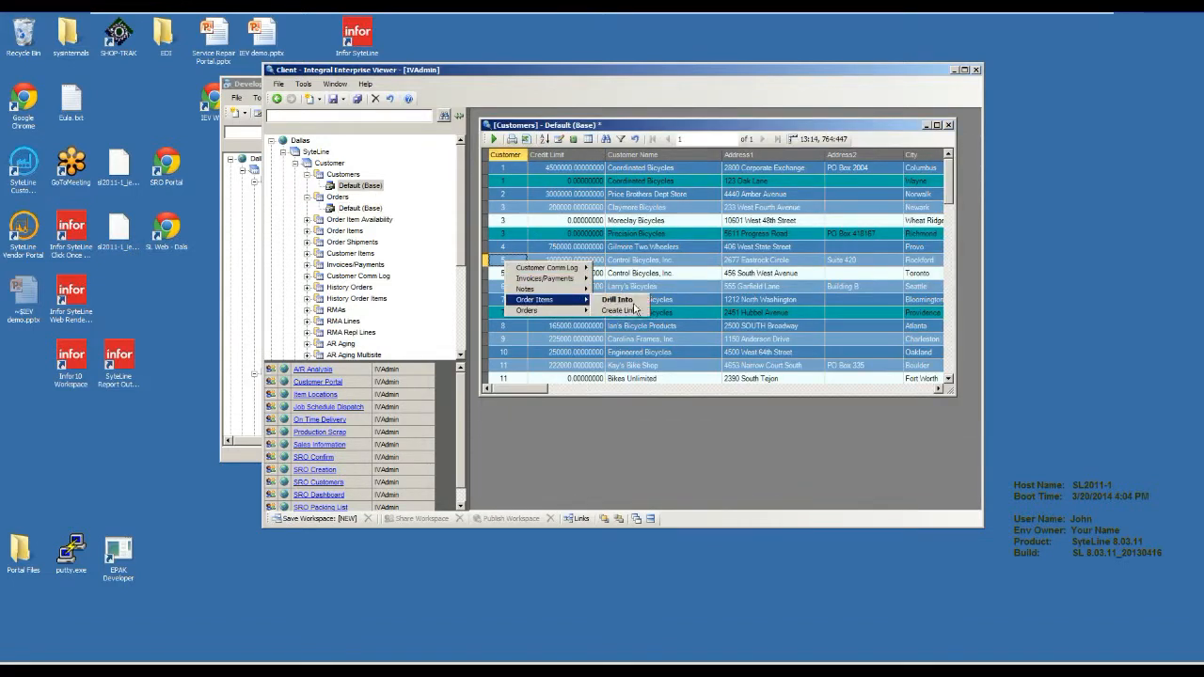
{"action": "left_click", "coordinate": [634, 309]}
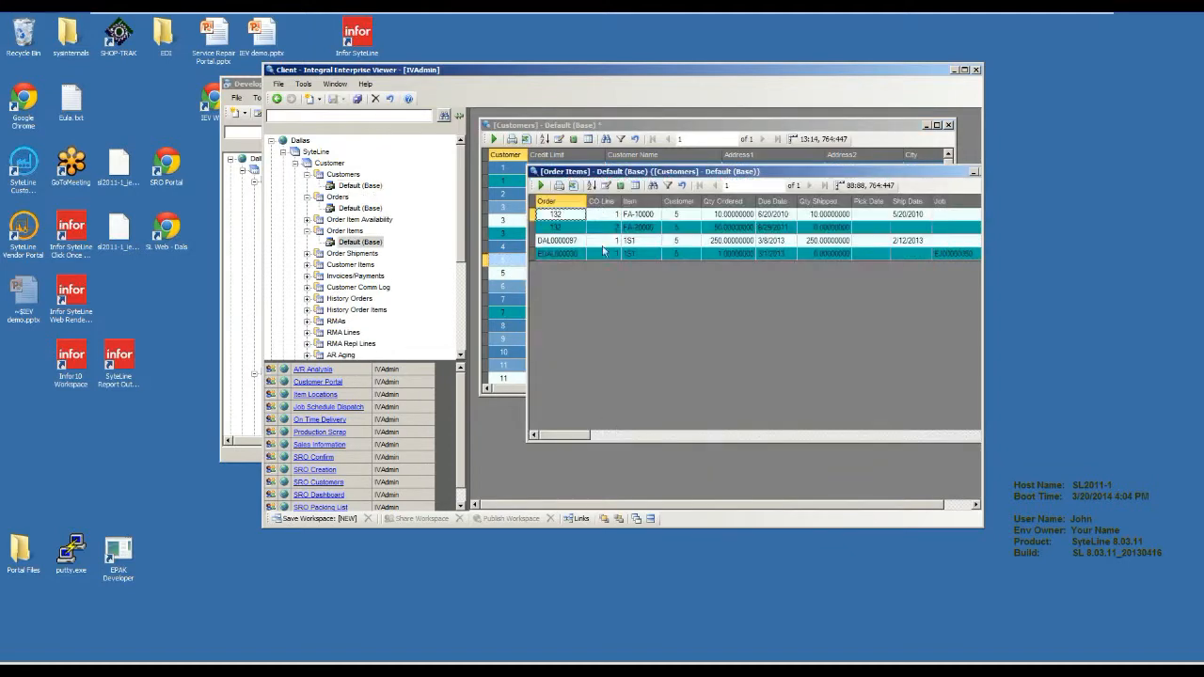
{"action": "double_click", "coordinate": [608, 71]}
{"action": "left_click_drag", "start_coordinate": [583, 119], "coordinate": [575, 351]}
Select different customer rows, including customer 3, to check how the linked Order Items view follows the selection.
{"action": "left_click", "coordinate": [328, 246]}
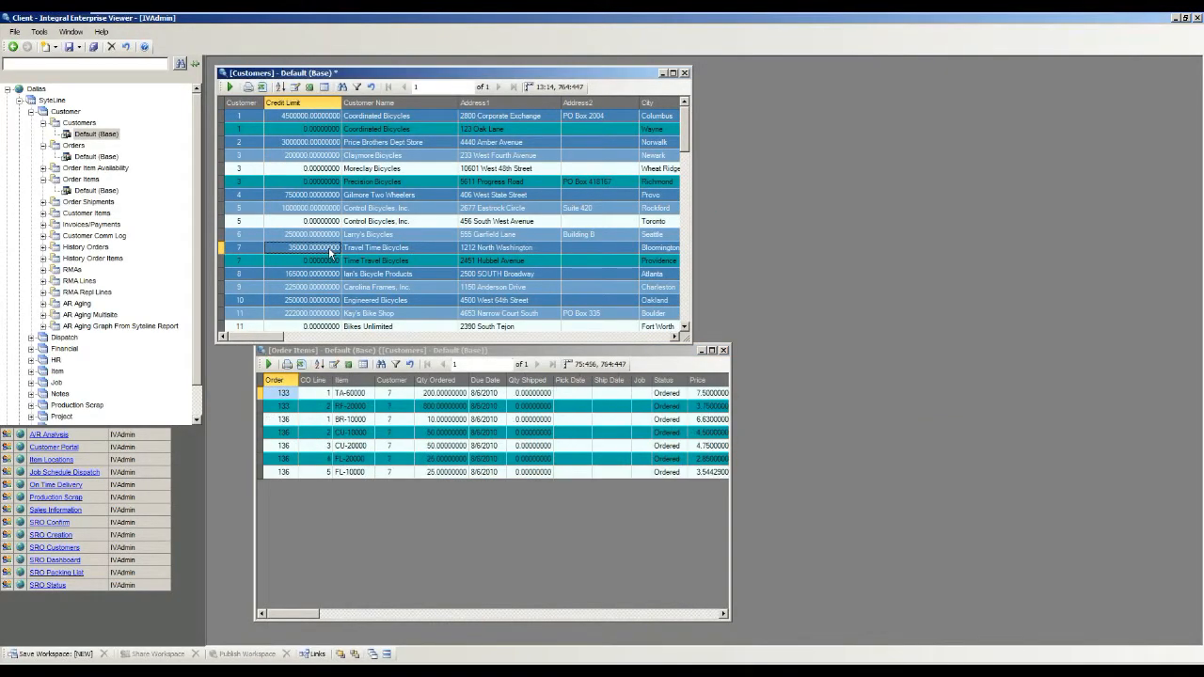
{"action": "left_click", "coordinate": [251, 158]}
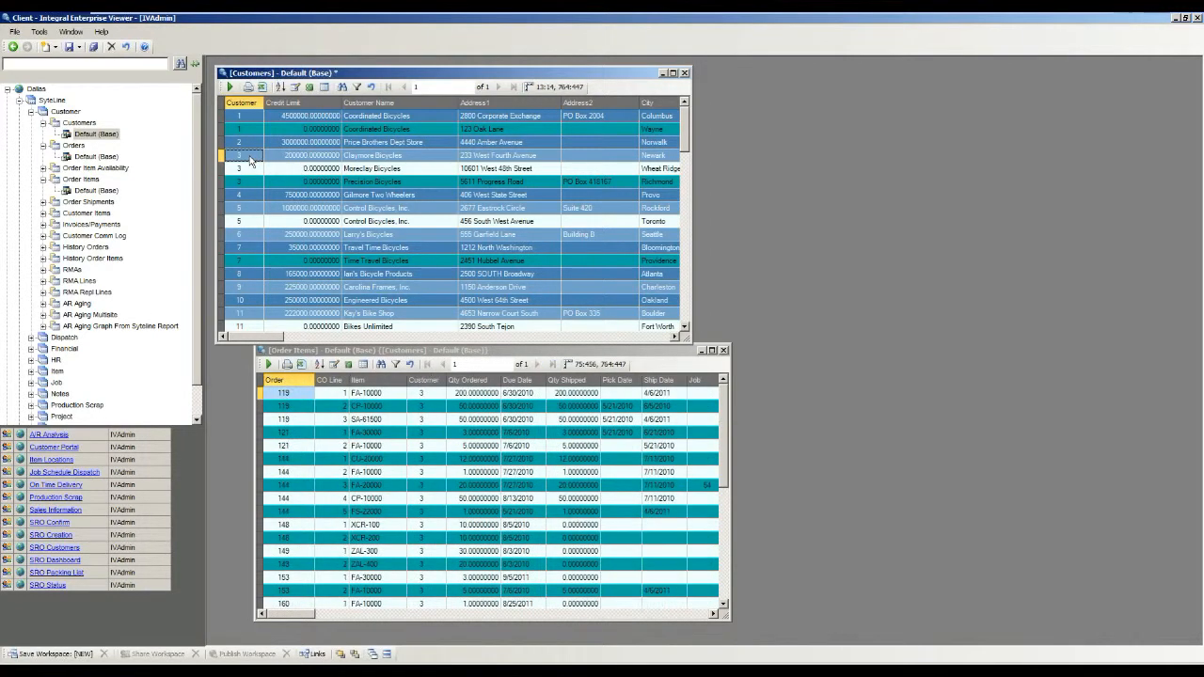
{"action": "left_click", "coordinate": [248, 184]}
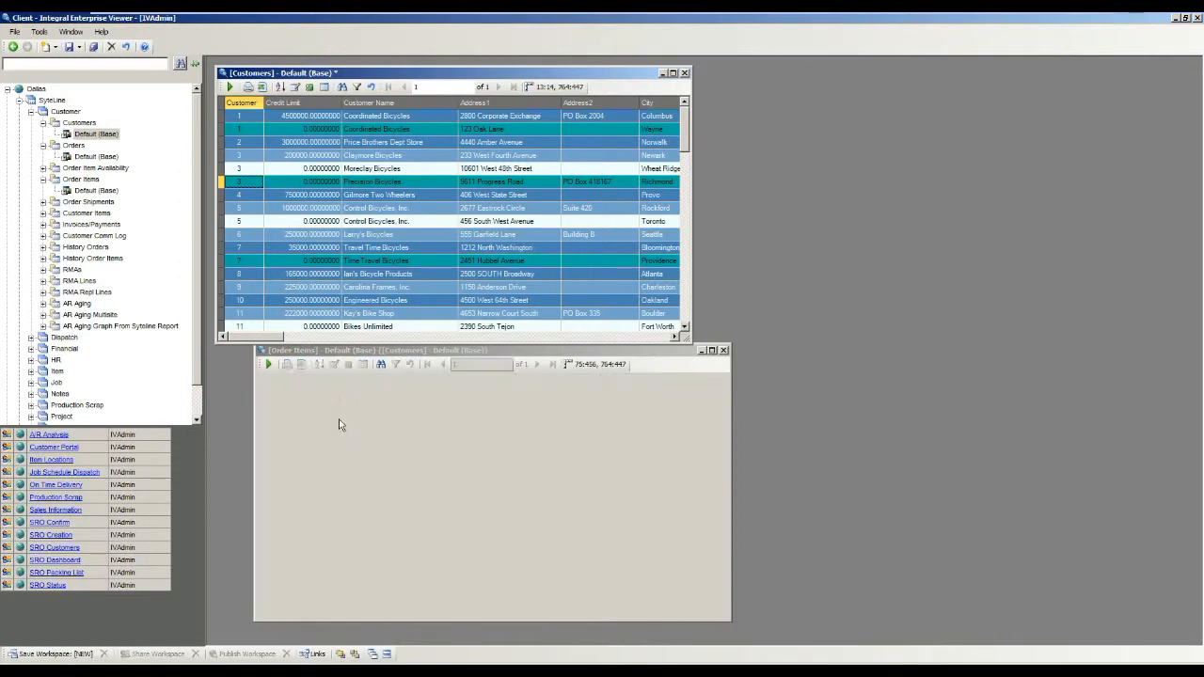
Create a link from an order 119 line to Inventory and place the linked view beside the Customers view.
{"action": "right_click", "coordinate": [299, 420]}
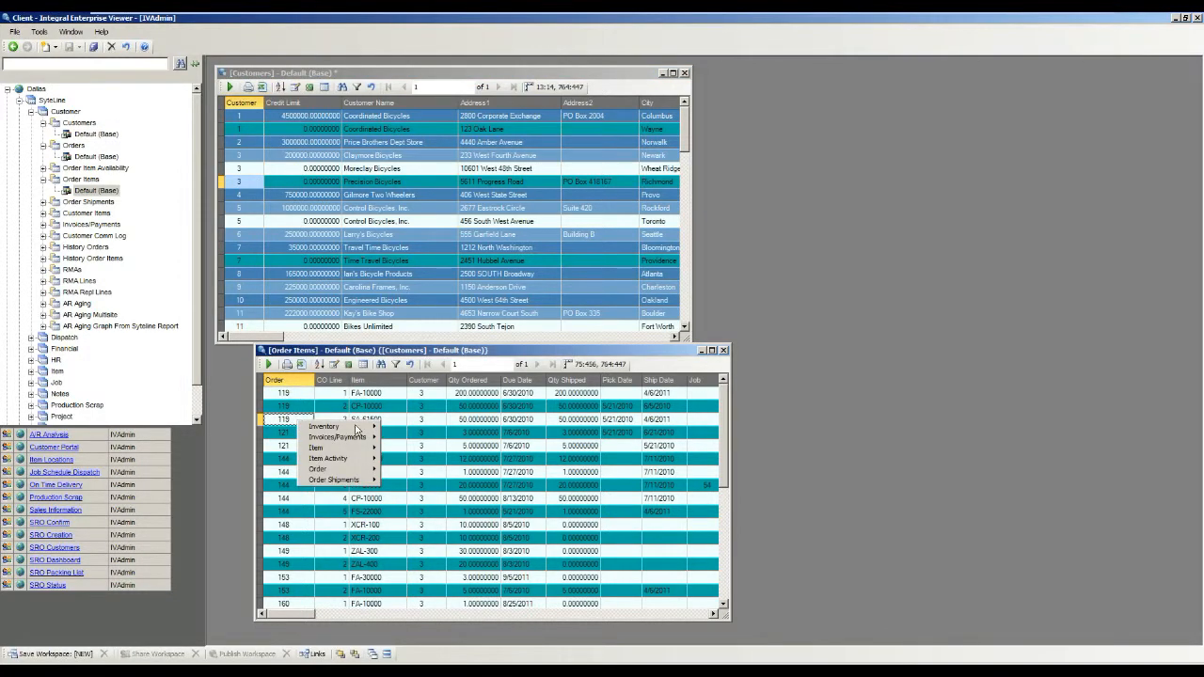
{"action": "mouse_move", "coordinate": [329, 426]}
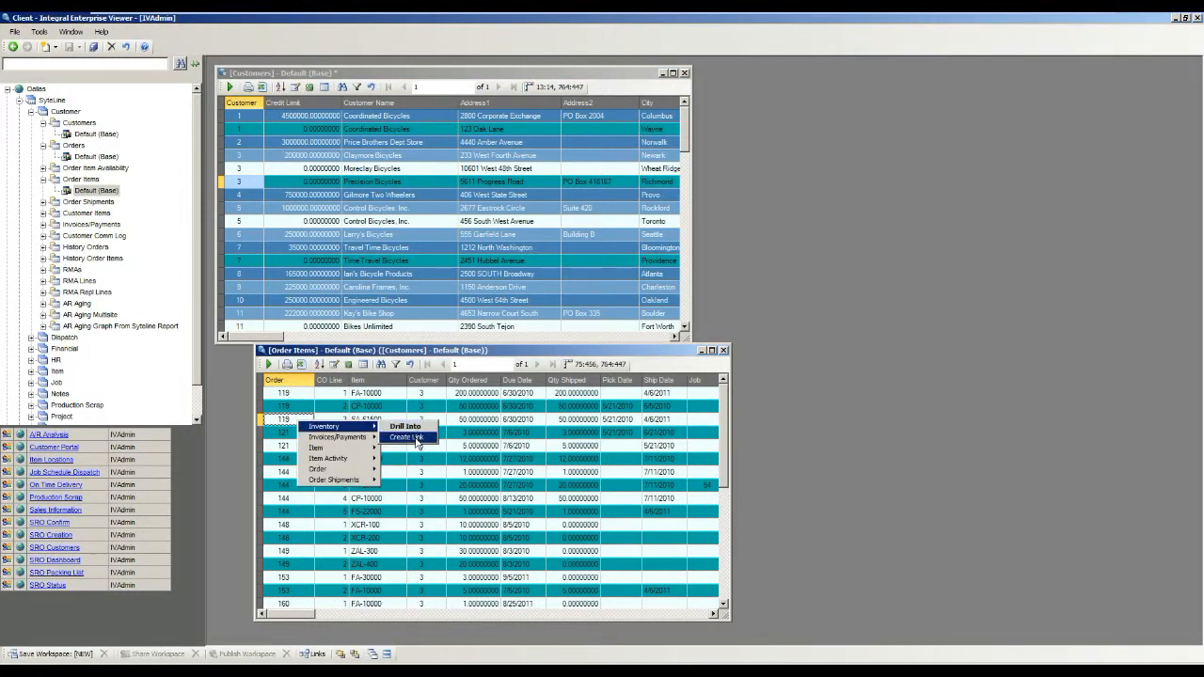
{"action": "left_click", "coordinate": [418, 437]}
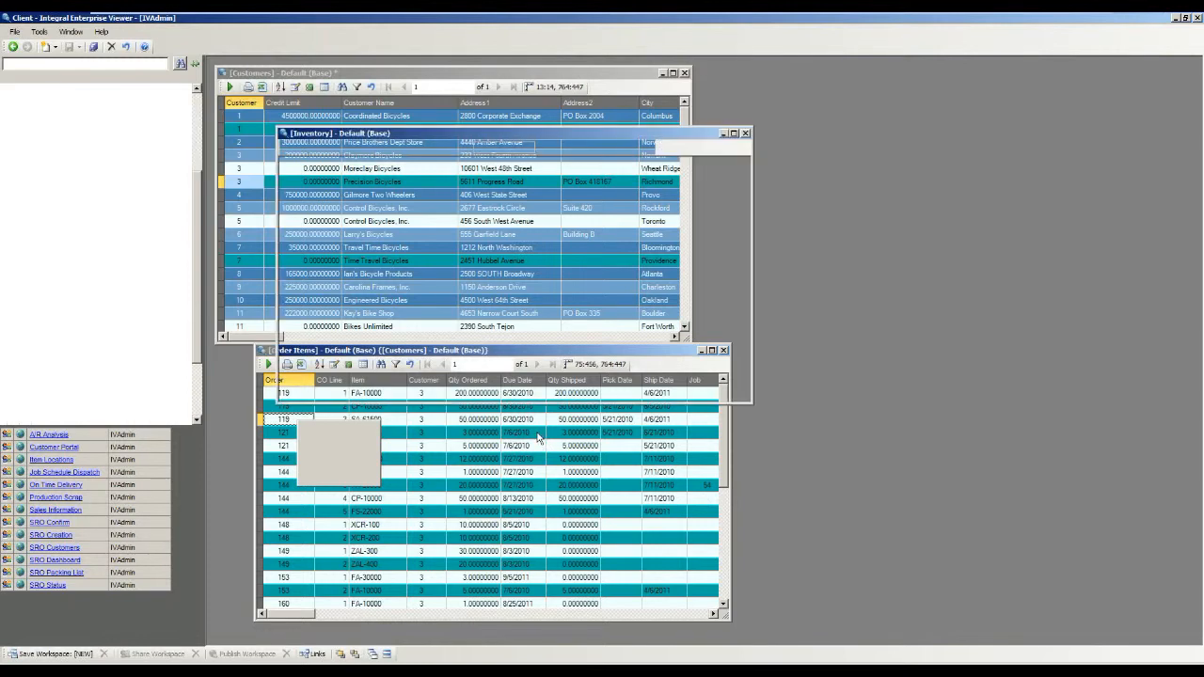
{"action": "left_click_drag", "start_coordinate": [609, 133], "coordinate": [1027, 139]}
{"action": "left_click_drag", "start_coordinate": [937, 137], "coordinate": [824, 126]}
Select different lines of order 119 to check how the linked Inventory view follows the chosen item.
{"action": "left_click", "coordinate": [310, 412]}
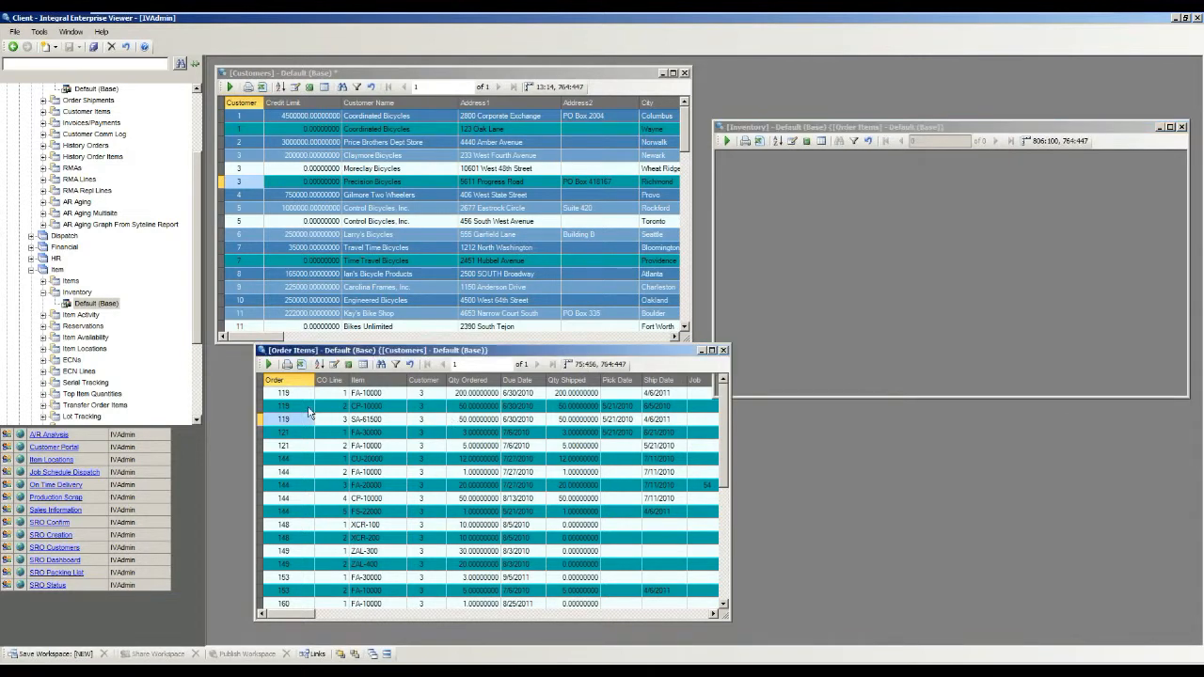
{"action": "left_click", "coordinate": [301, 395]}
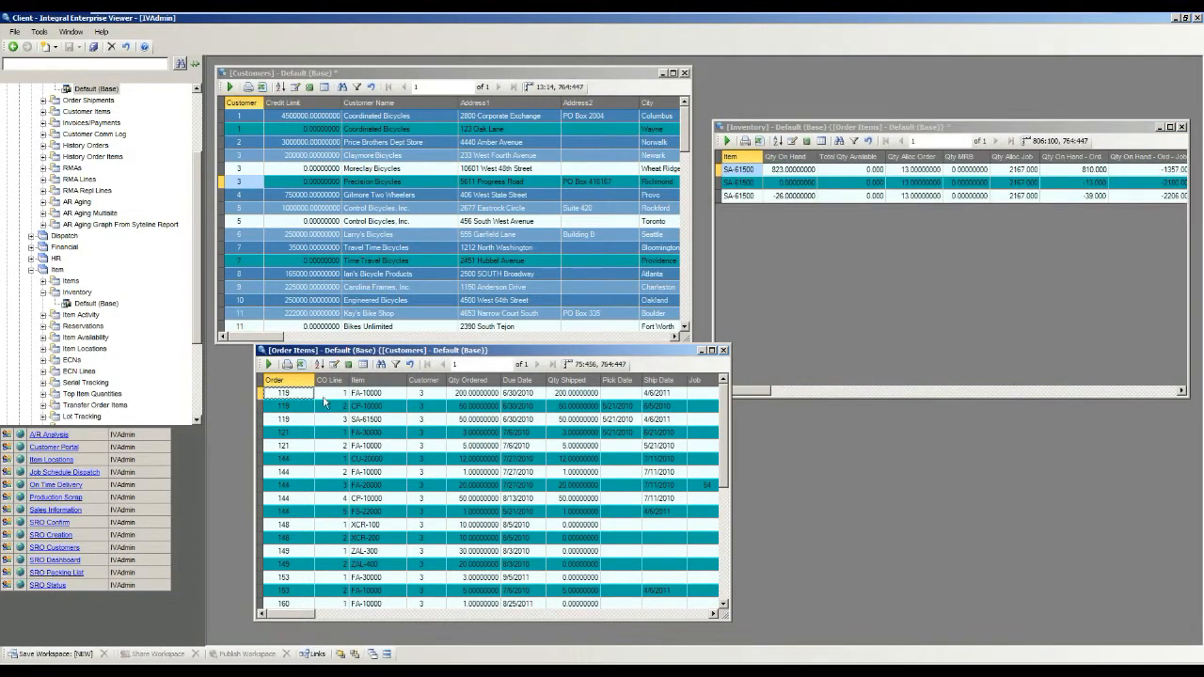
{"action": "left_click", "coordinate": [380, 406]}
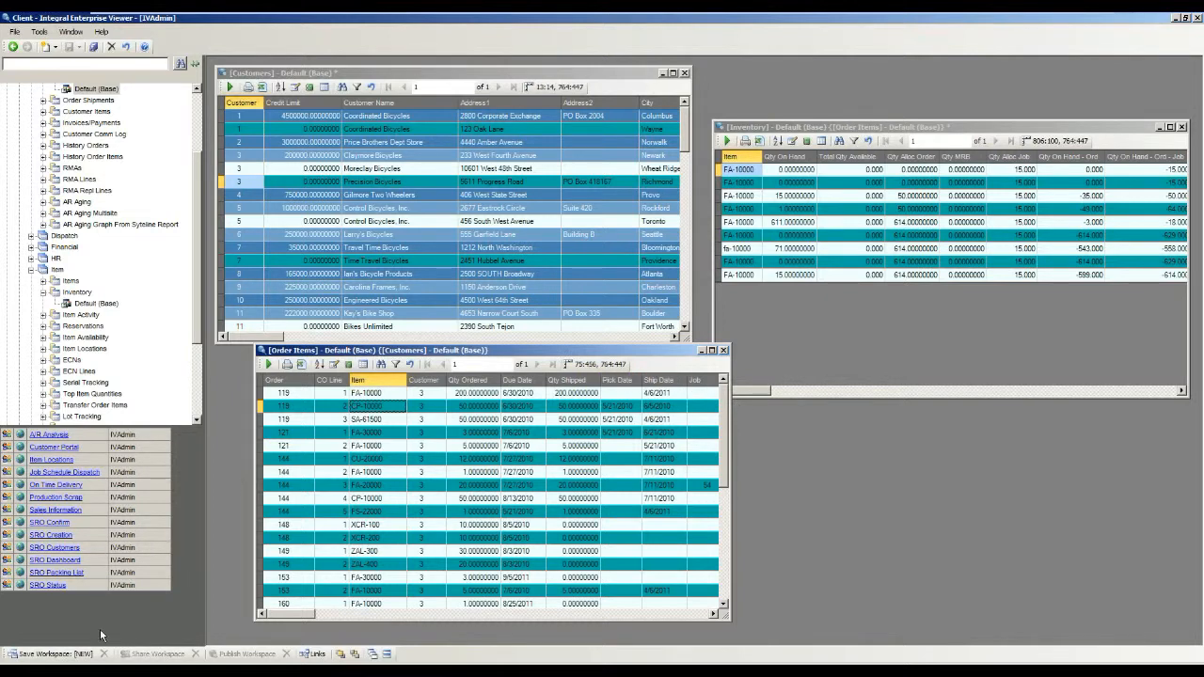
Save the three linked views as a new workspace named Order Items and Inventory.
{"action": "left_click", "coordinate": [54, 657]}
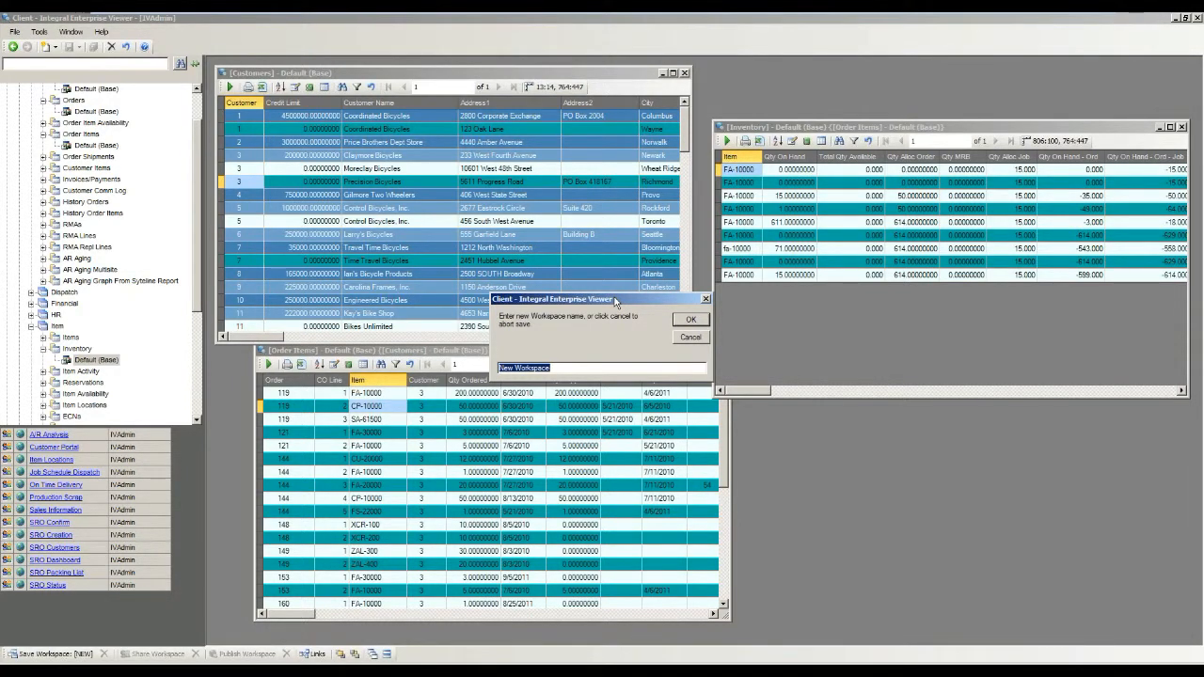
{"action": "type", "text": "Order Items and Inventory"}
{"action": "left_click", "coordinate": [698, 320]}
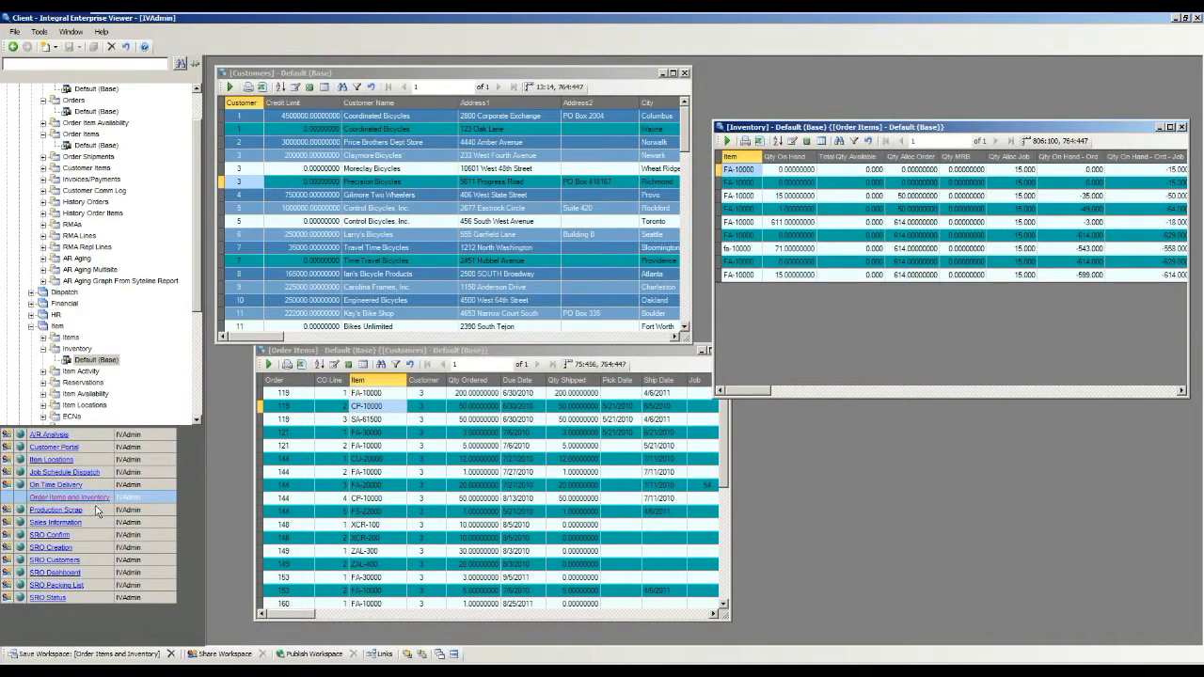
Close the Customers and Order Items views and reload the saved Order Items and Inventory workspace.
{"action": "double_click", "coordinate": [223, 74]}
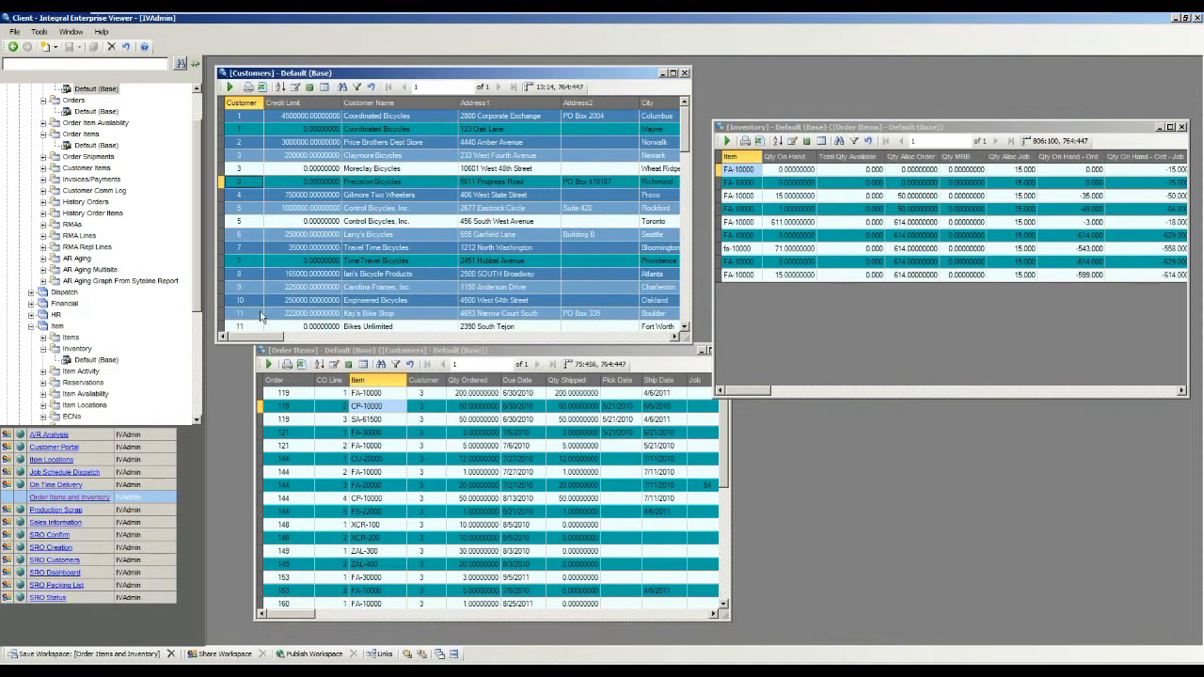
{"action": "double_click", "coordinate": [261, 351]}
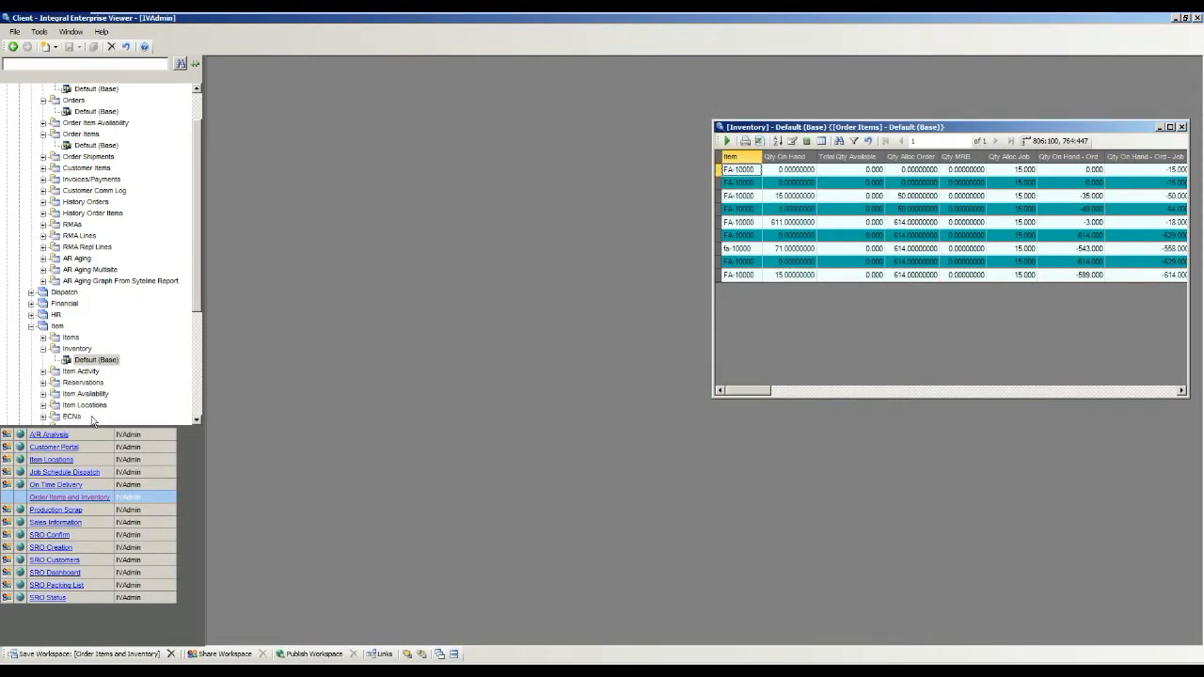
{"action": "left_click", "coordinate": [71, 497]}
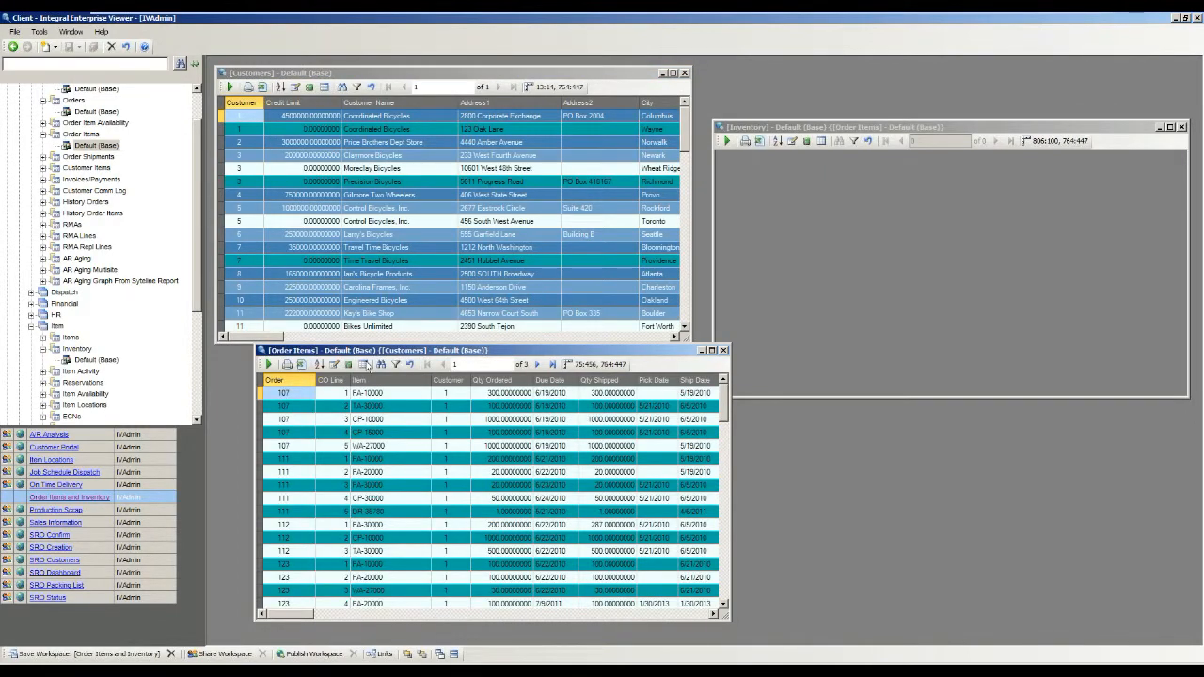
Select the TA-30000 line of order 107, and share and publish the current workspace.
{"action": "left_click", "coordinate": [400, 406]}
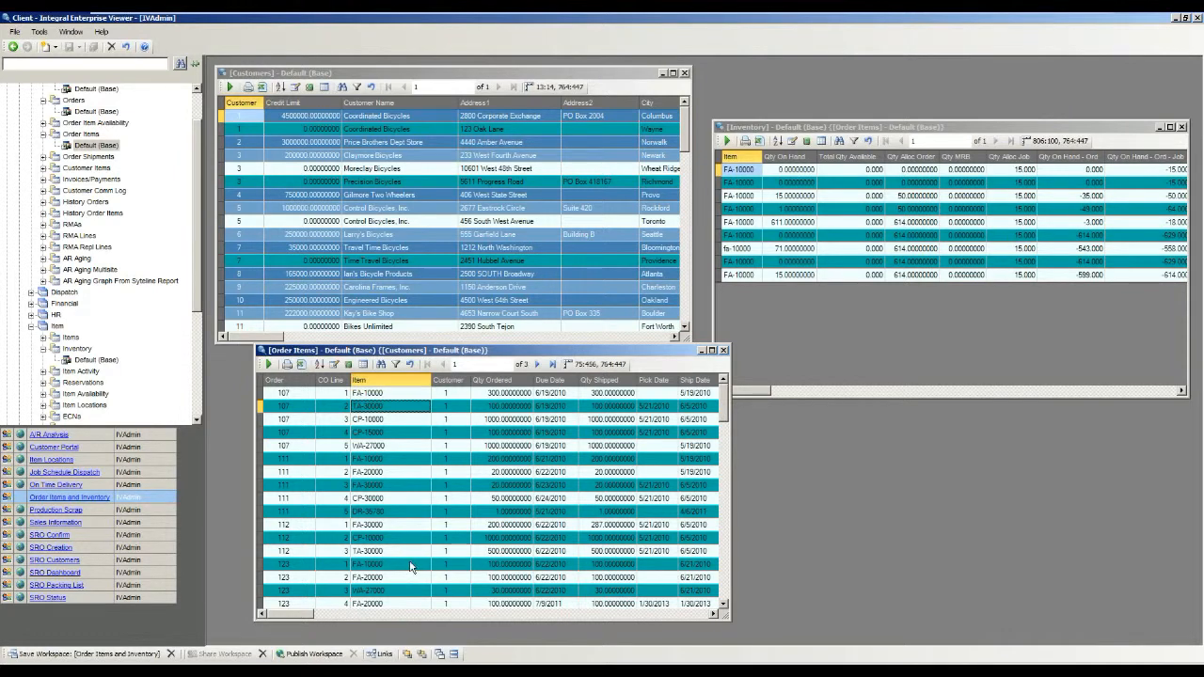
{"action": "left_click", "coordinate": [322, 655]}
Open the output settings of the Customers view and open its report layout for editing.
{"action": "left_click", "coordinate": [333, 73]}
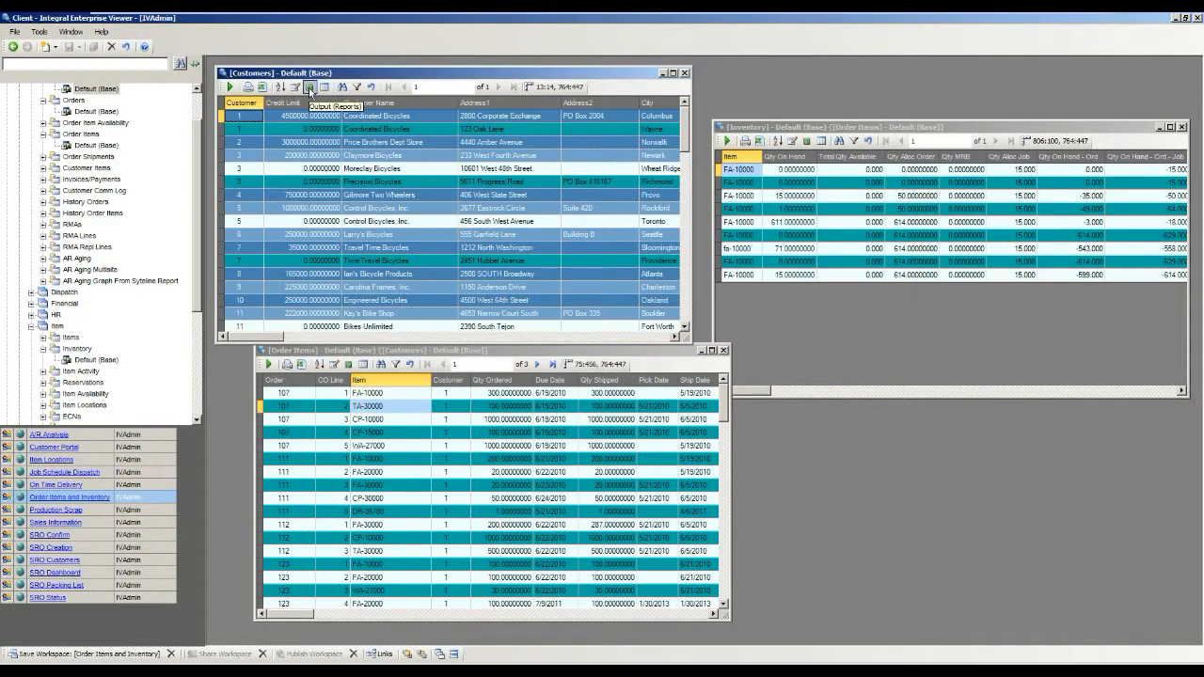
{"action": "left_click", "coordinate": [309, 88]}
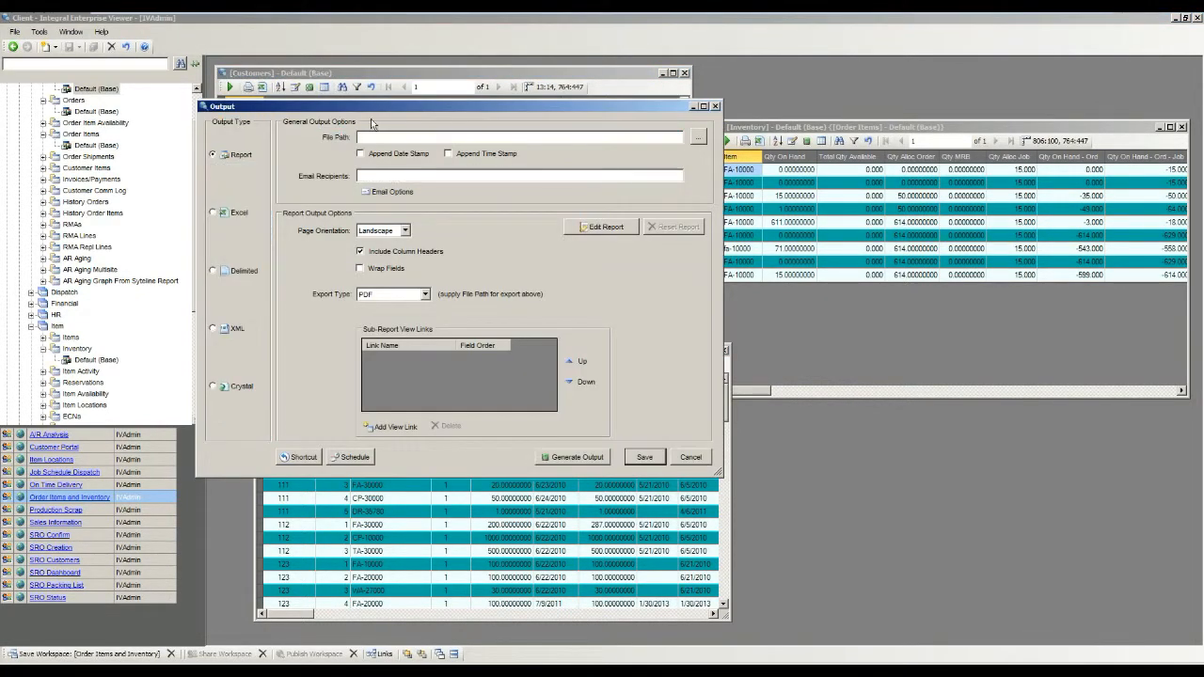
{"action": "left_click_drag", "start_coordinate": [376, 109], "coordinate": [567, 160]}
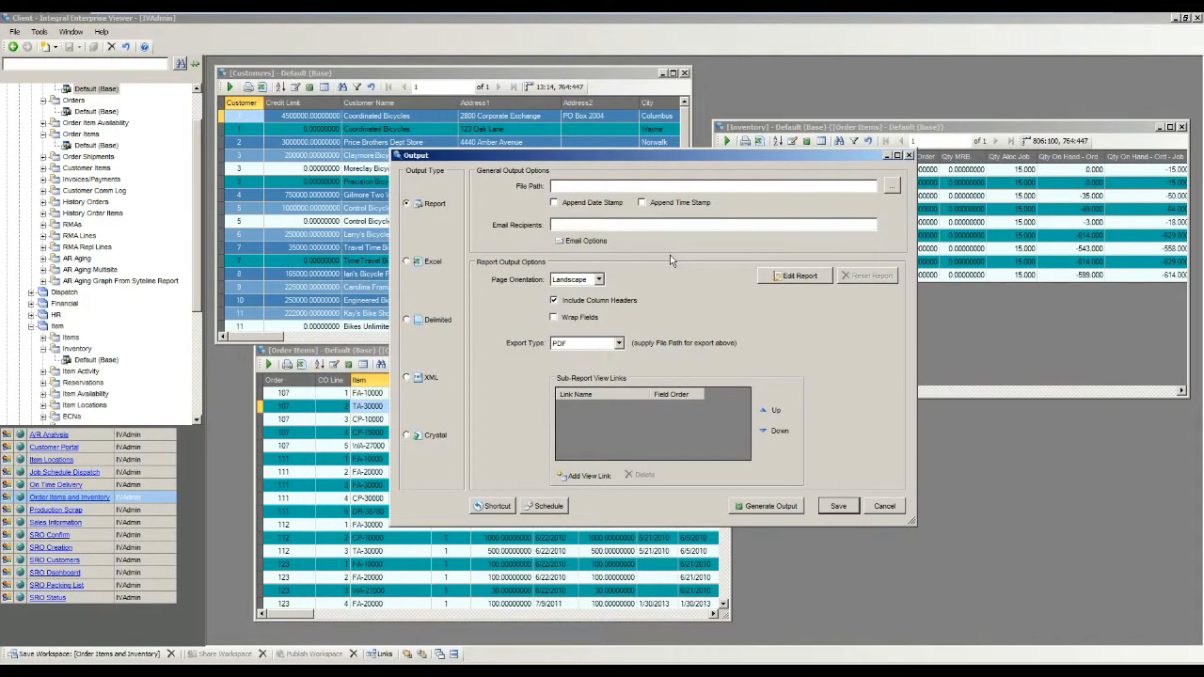
{"action": "left_click", "coordinate": [797, 275]}
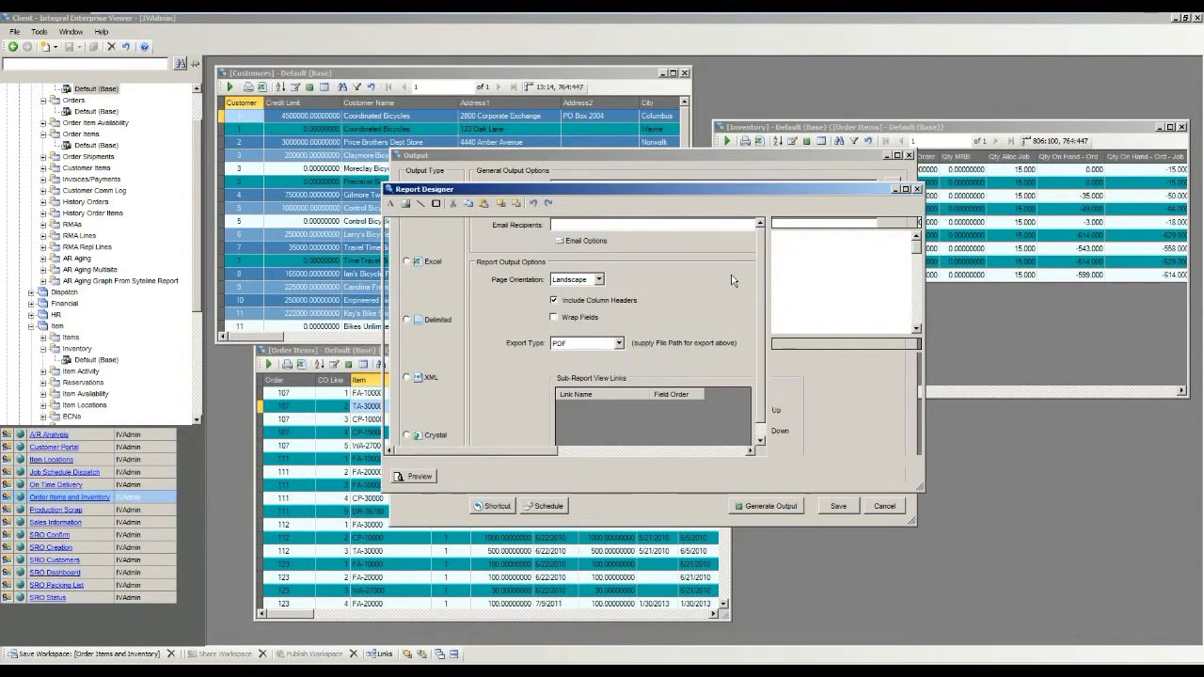
Enlarge the Report Designer, move the Address2 field beneath Address1 in the Detail section, and accept the report layout.
{"action": "left_click_drag", "start_coordinate": [610, 190], "coordinate": [388, 129]}
{"action": "left_click_drag", "start_coordinate": [705, 425], "coordinate": [1152, 662]}
{"action": "left_click", "coordinate": [515, 132]}
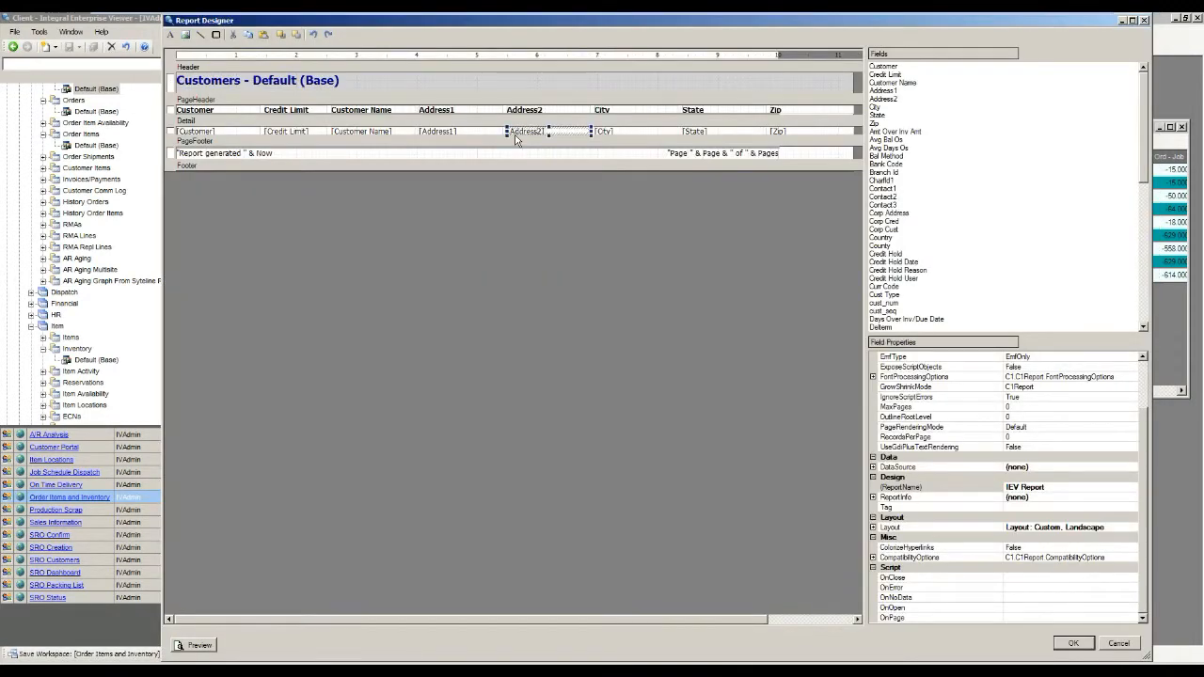
{"action": "left_click_drag", "start_coordinate": [516, 136], "coordinate": [422, 172]}
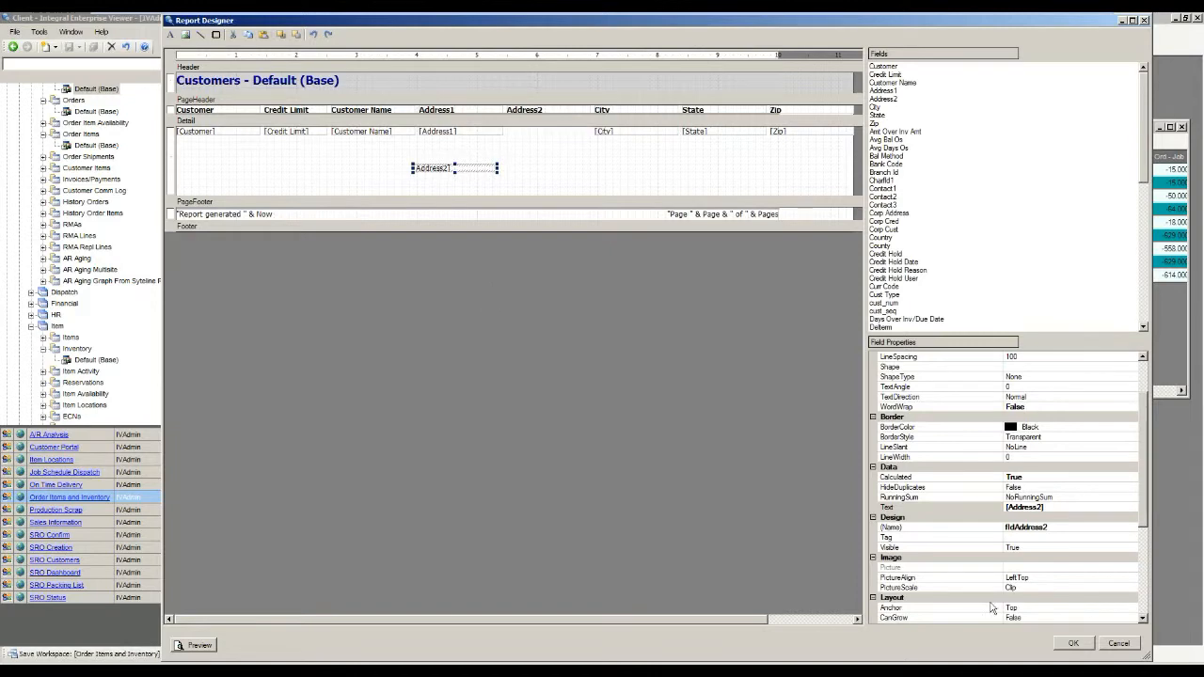
{"action": "left_click", "coordinate": [1083, 644]}
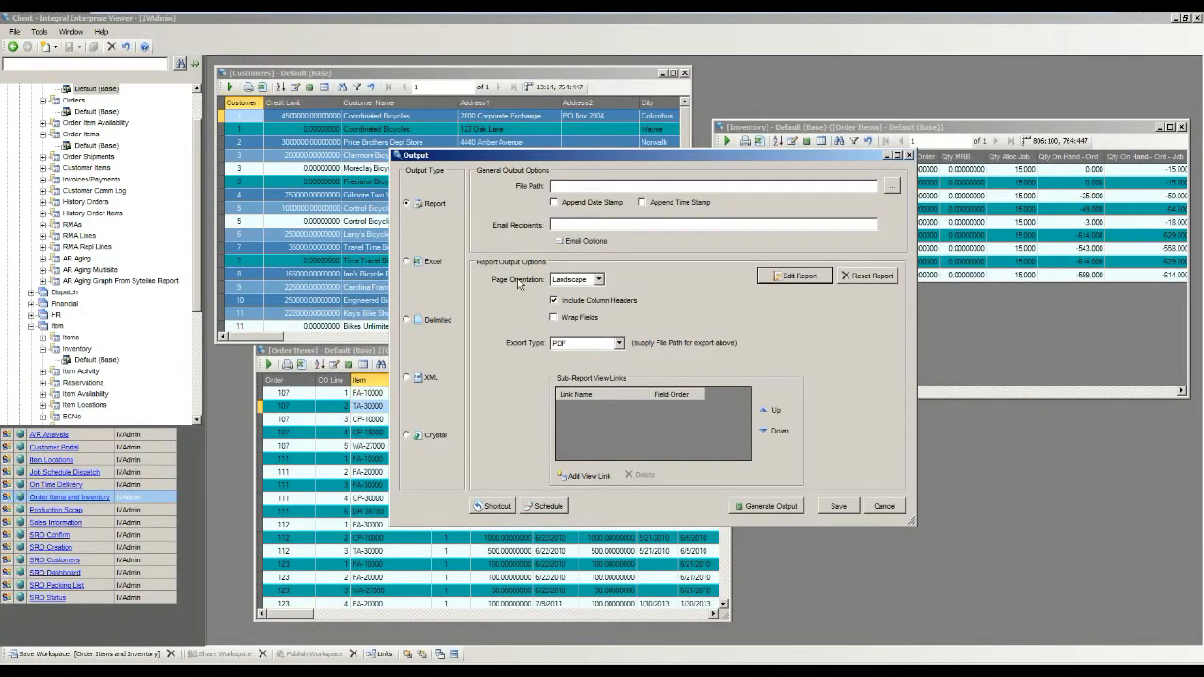
Review the Excel, XML and Crystal output options of the Customers view, and return the output type to Report.
{"action": "left_click", "coordinate": [428, 269]}
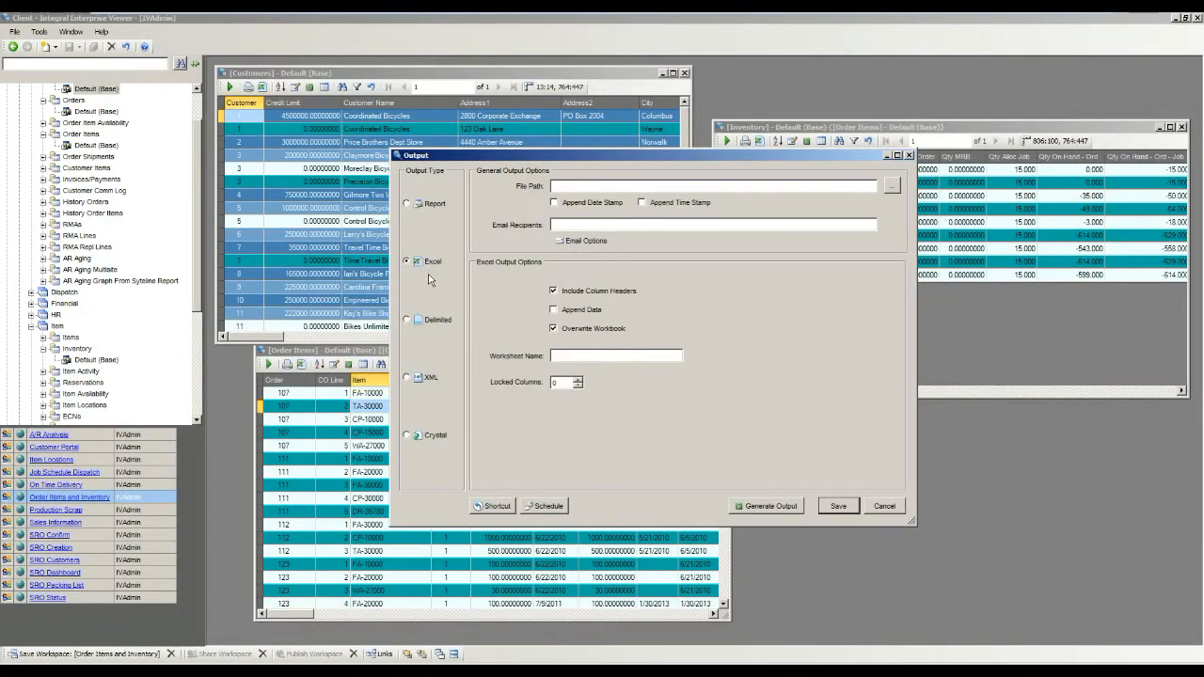
{"action": "left_click", "coordinate": [439, 327]}
{"action": "left_click", "coordinate": [432, 377]}
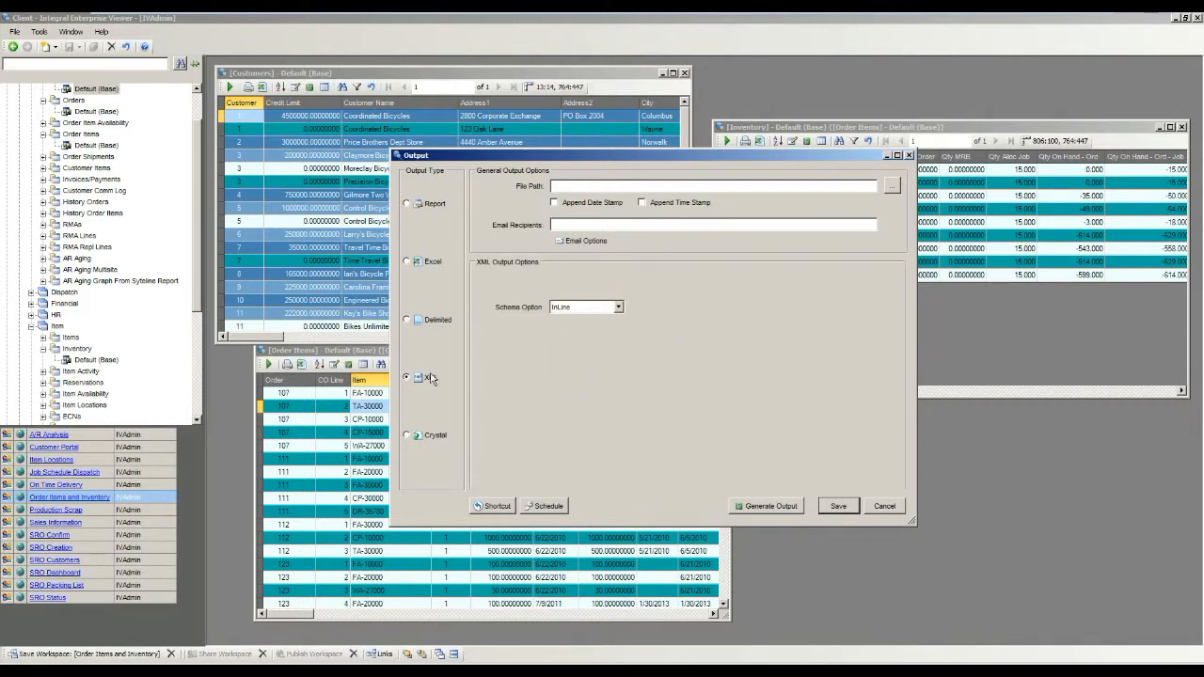
{"action": "left_click", "coordinate": [430, 433]}
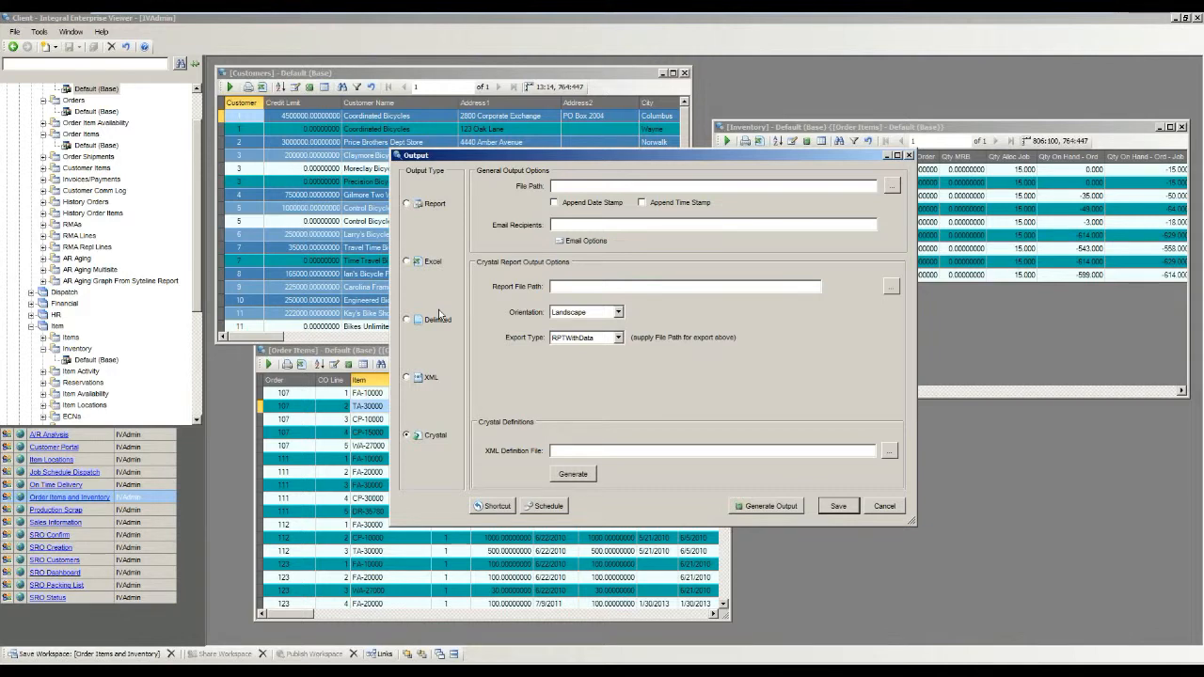
{"action": "left_click", "coordinate": [434, 206]}
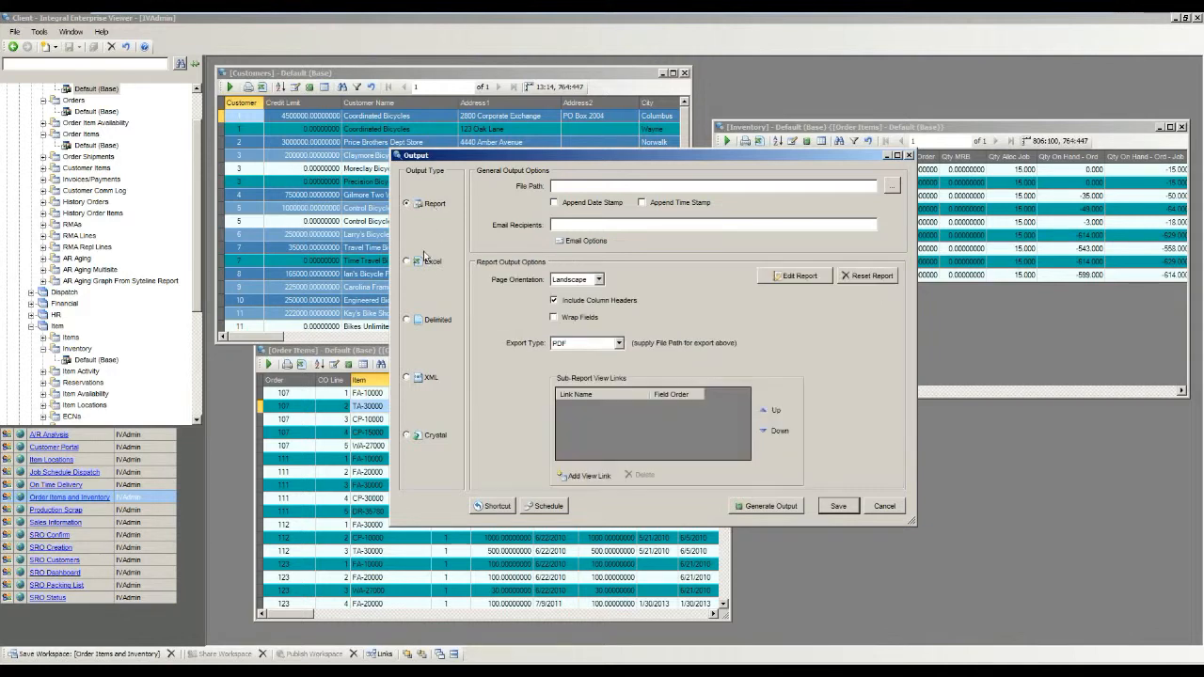
Examine the one-time and recurring interval options for a new report schedule, and cancel the schedule and output settings without saving.
{"action": "left_click", "coordinate": [535, 506]}
{"action": "left_click", "coordinate": [698, 384]}
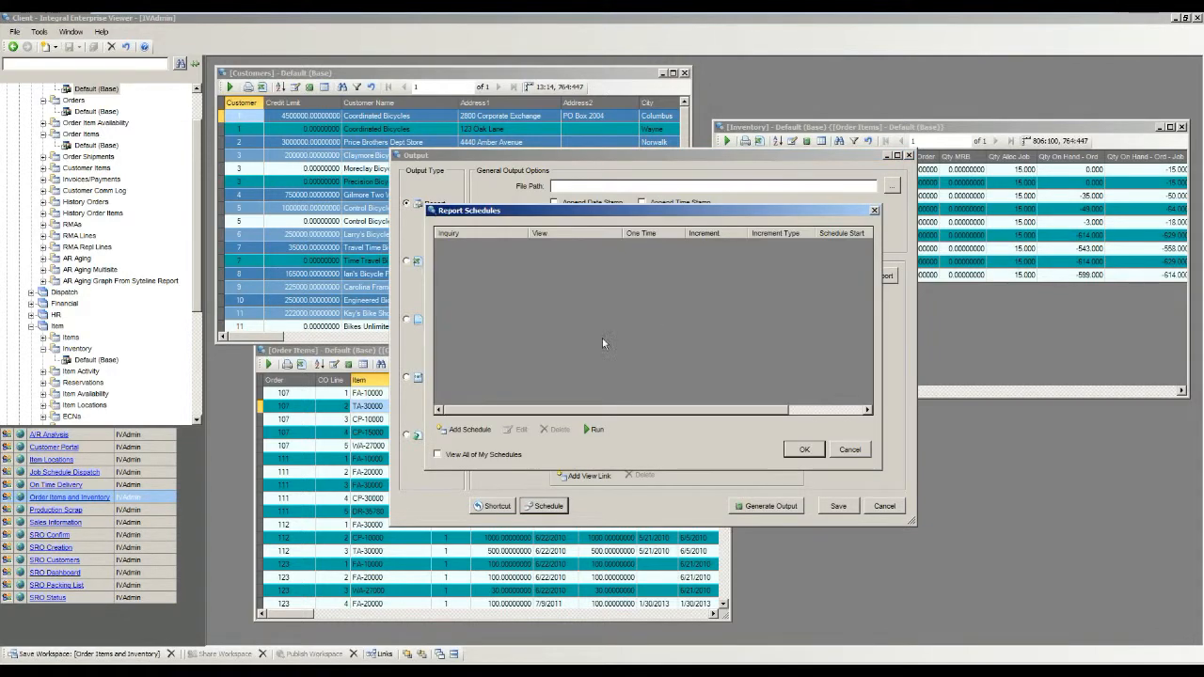
{"action": "left_click", "coordinate": [475, 431]}
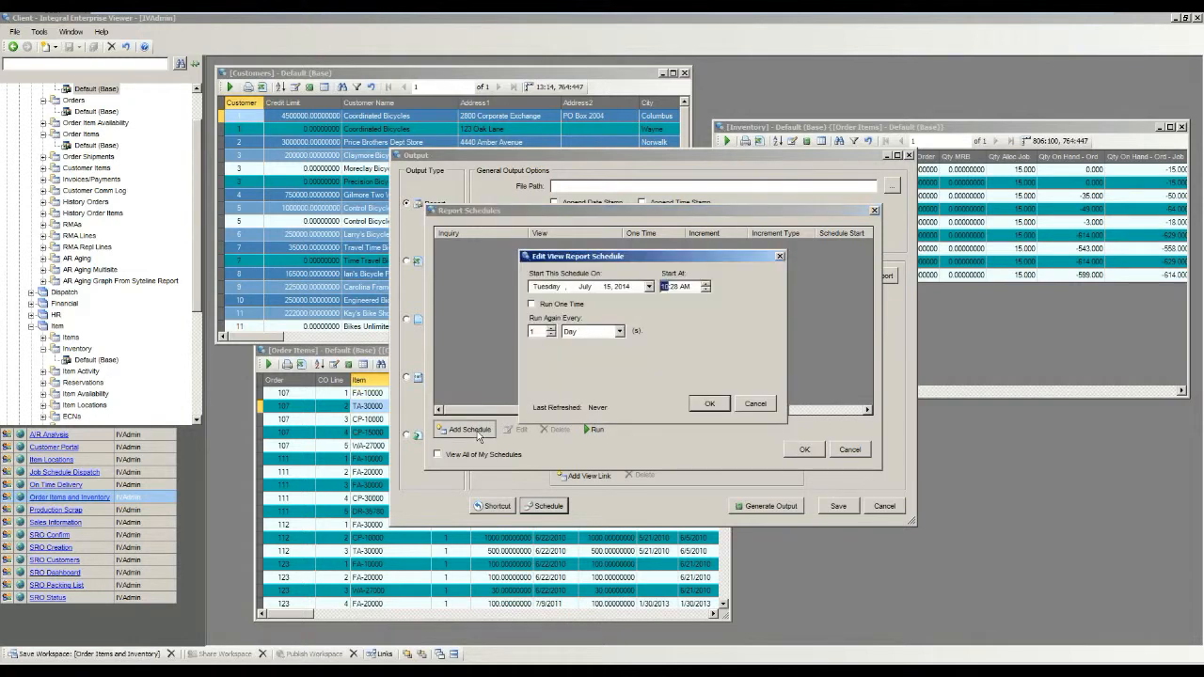
{"action": "left_click", "coordinate": [563, 305]}
{"action": "left_click", "coordinate": [562, 305]}
{"action": "left_click", "coordinate": [598, 333]}
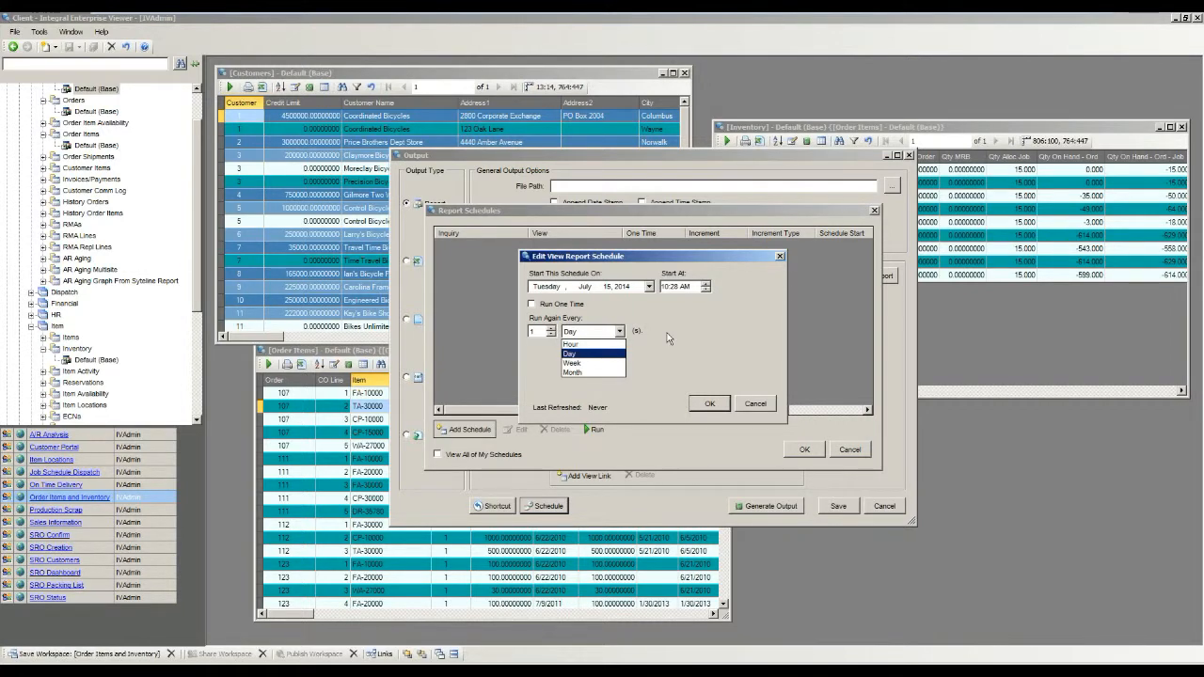
{"action": "left_click", "coordinate": [742, 334]}
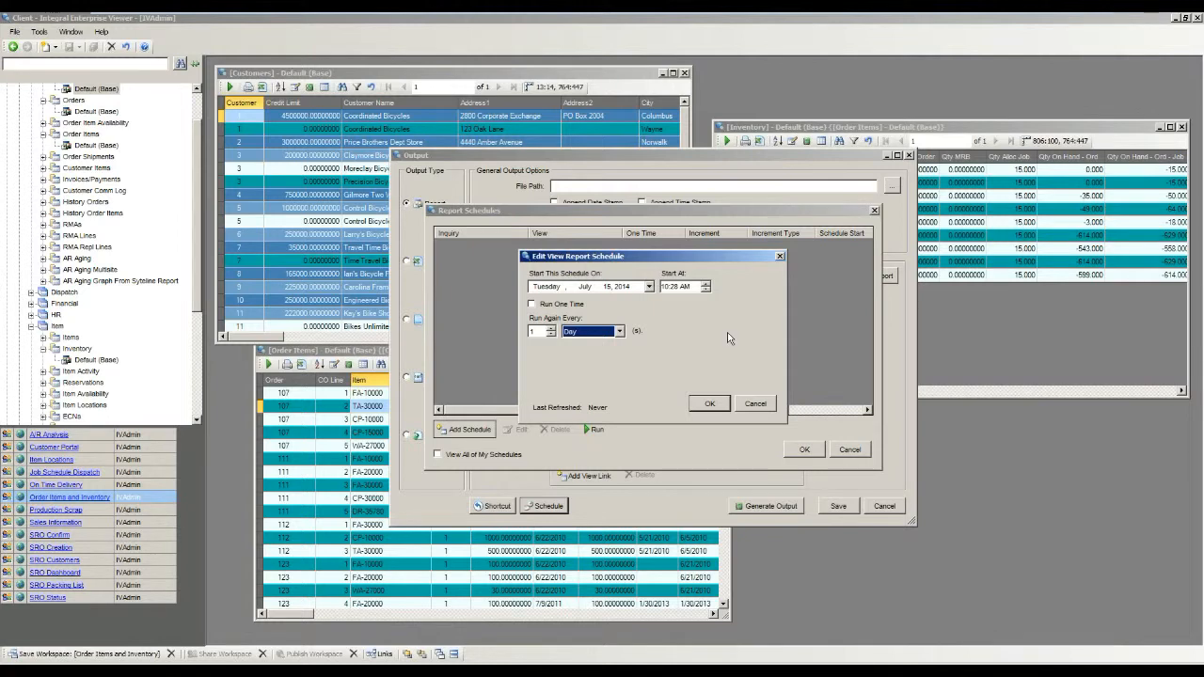
{"action": "left_click", "coordinate": [759, 406]}
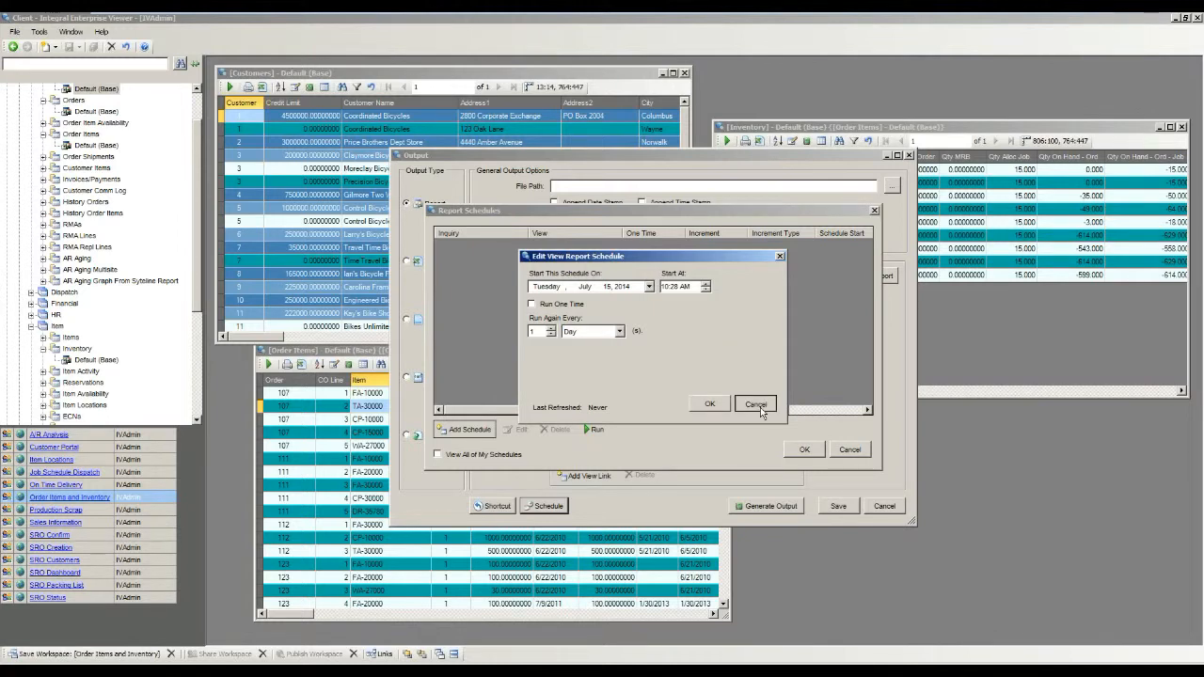
{"action": "left_click", "coordinate": [757, 405]}
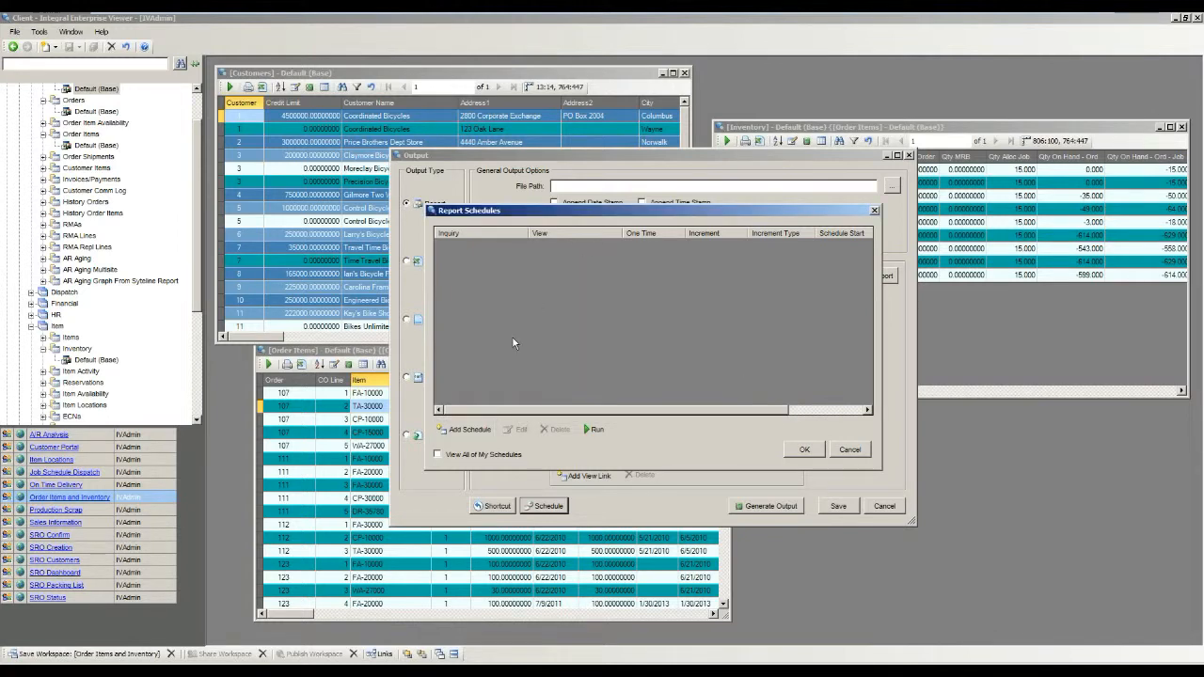
{"action": "left_click", "coordinate": [849, 449]}
{"action": "left_click", "coordinate": [884, 506]}
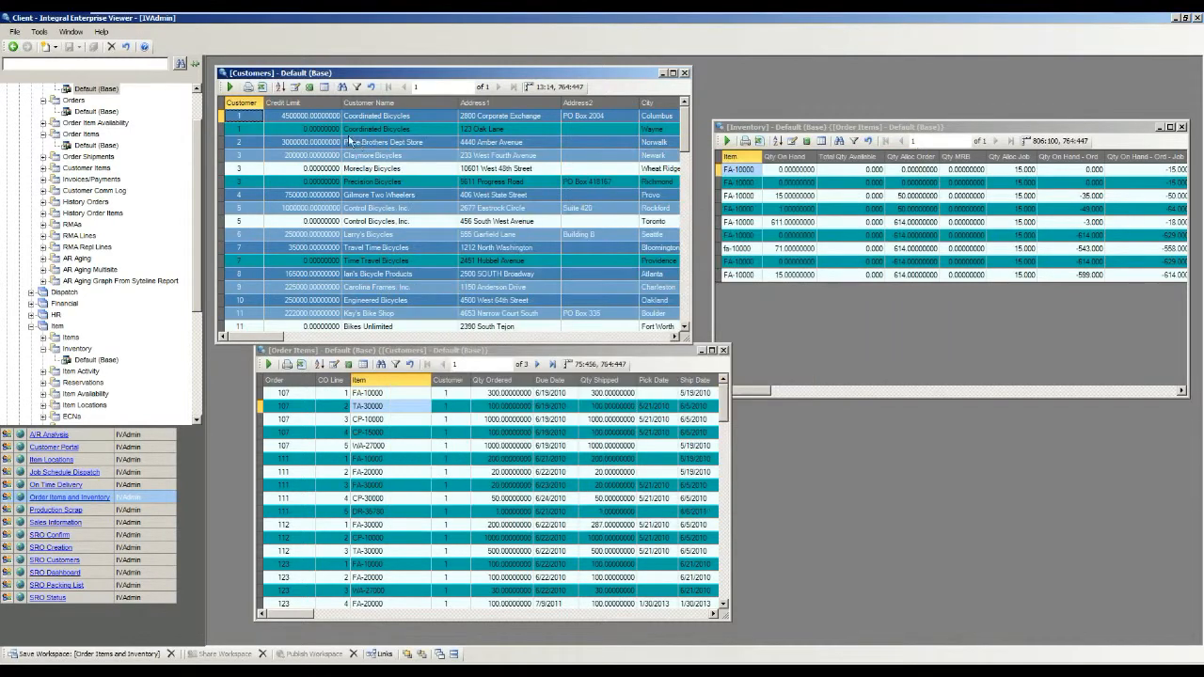
Leave the Client for the desktop, launch IEV Web, and log in as IVAdmin with the account password.
{"action": "mouse_move", "coordinate": [331, 70]}
{"action": "left_mouse_down"}
{"action": "mouse_move", "coordinate": [326, 61]}
{"action": "mouse_move", "coordinate": [350, 72]}
{"action": "left_mouse_up"}
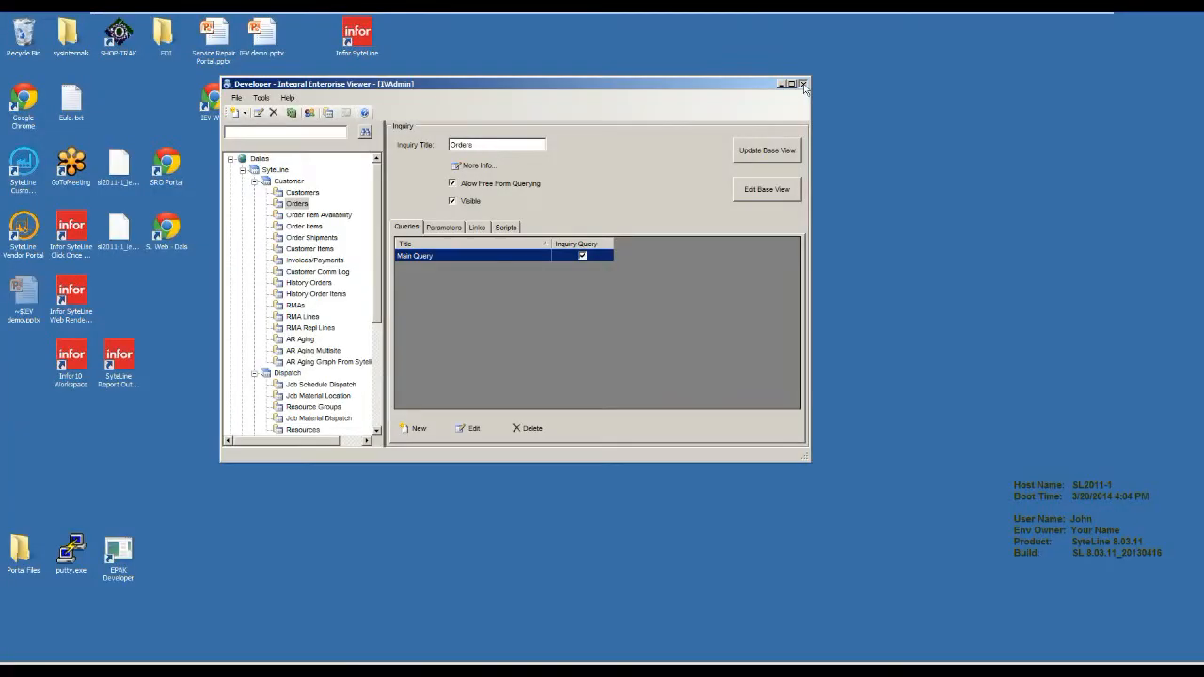
{"action": "left_click", "coordinate": [803, 84]}
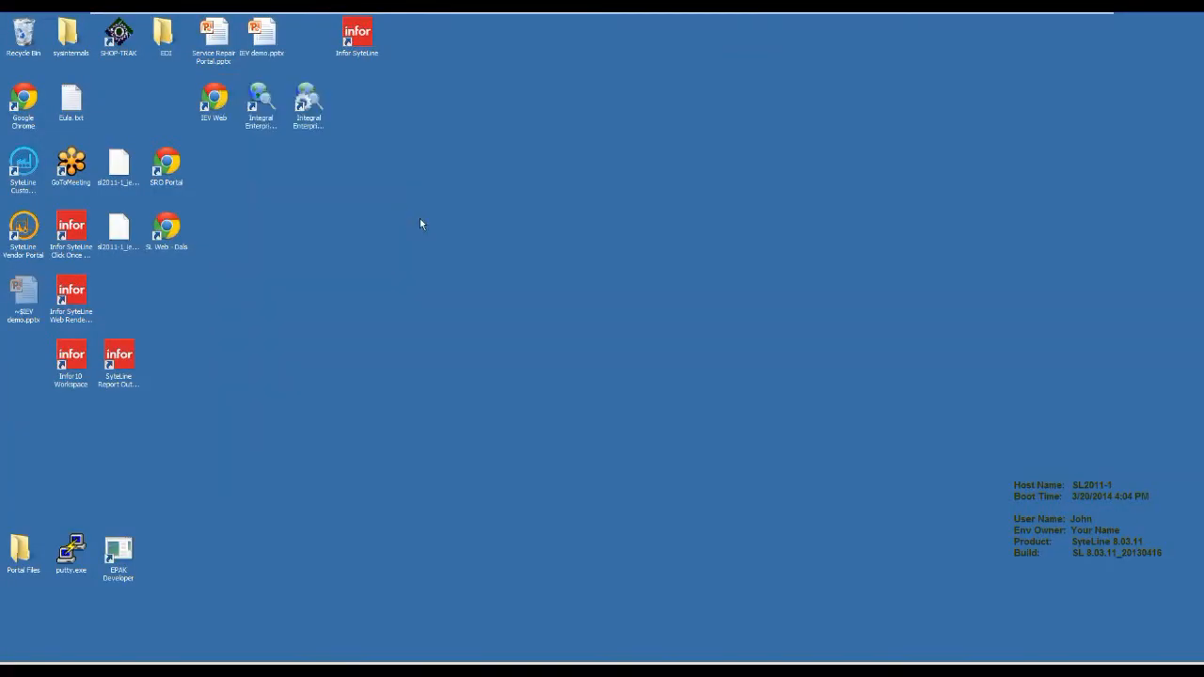
{"action": "left_click", "coordinate": [222, 117]}
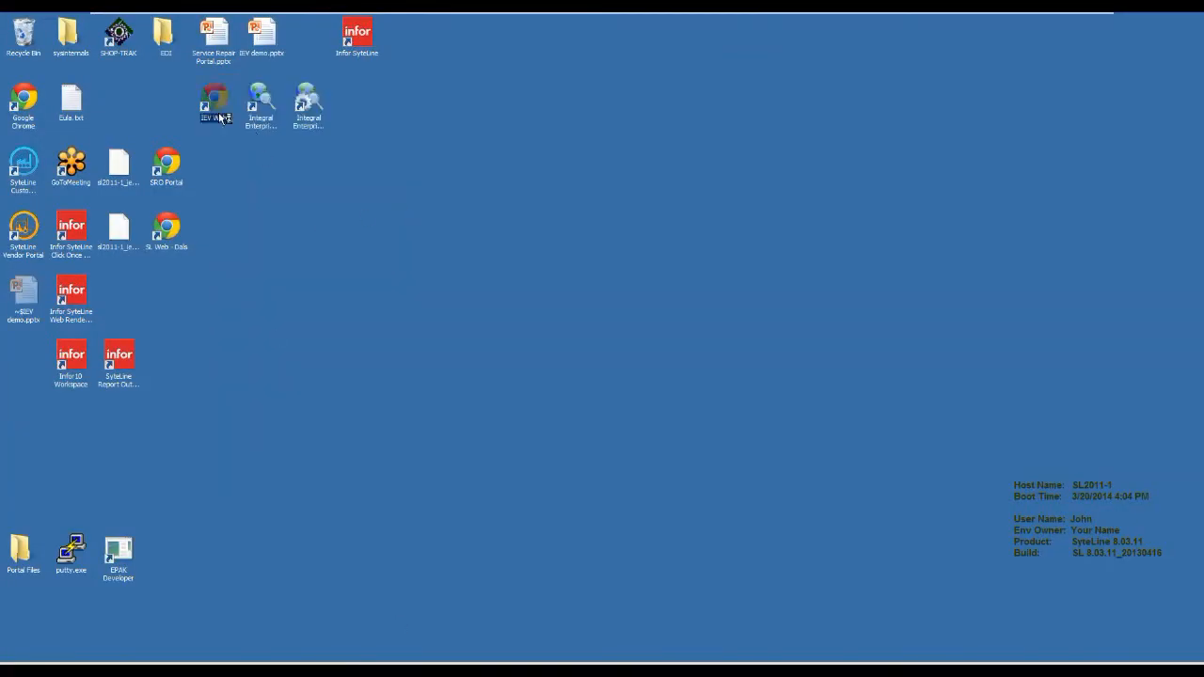
{"action": "double_click", "coordinate": [222, 117]}
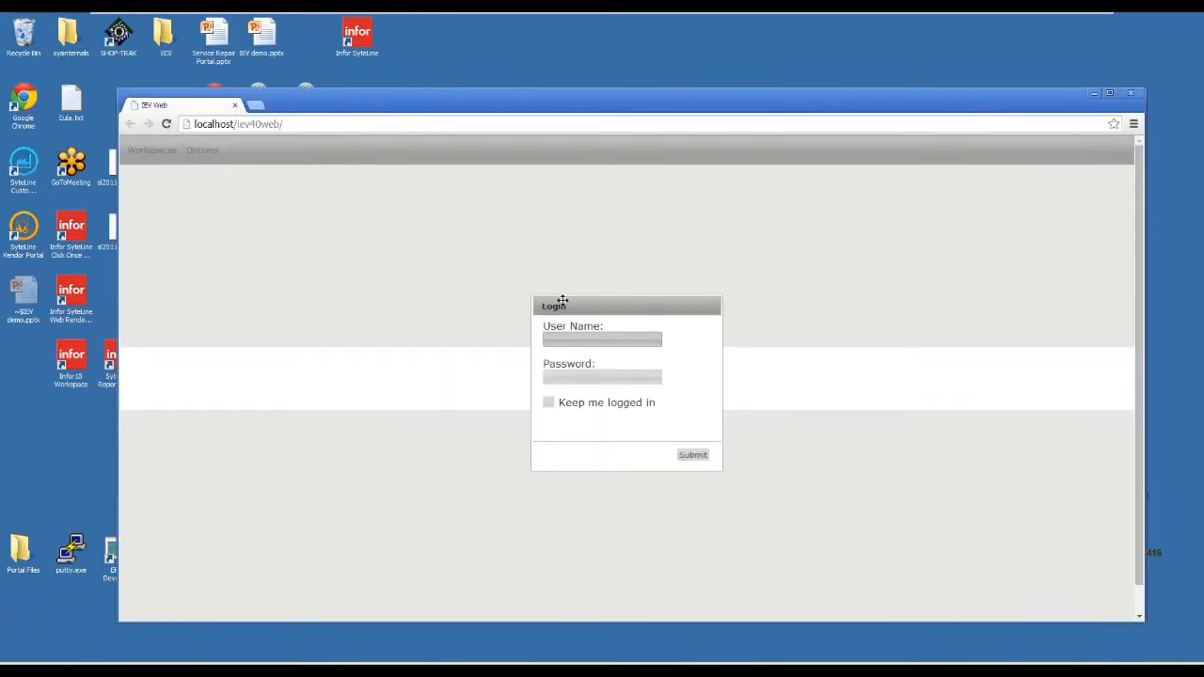
{"action": "type", "text": "IVAdmin"}
{"action": "key", "text": "Tab"}
{"action": "type", "text": "*******"}
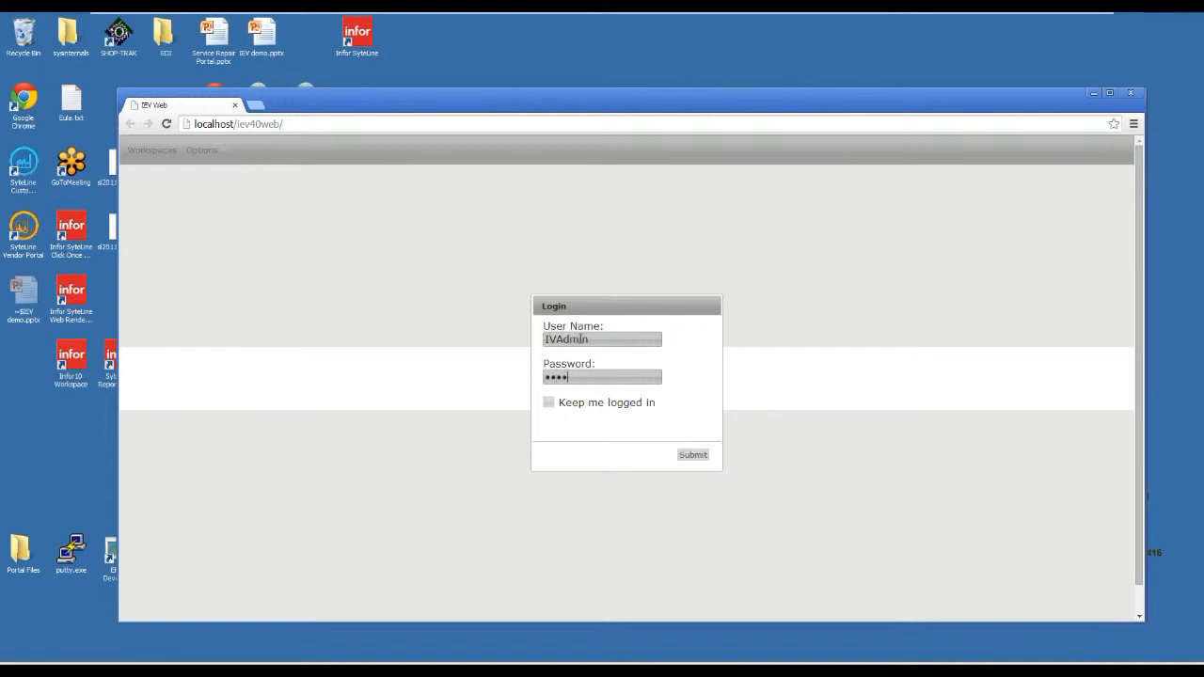
{"action": "left_click", "coordinate": [692, 455]}
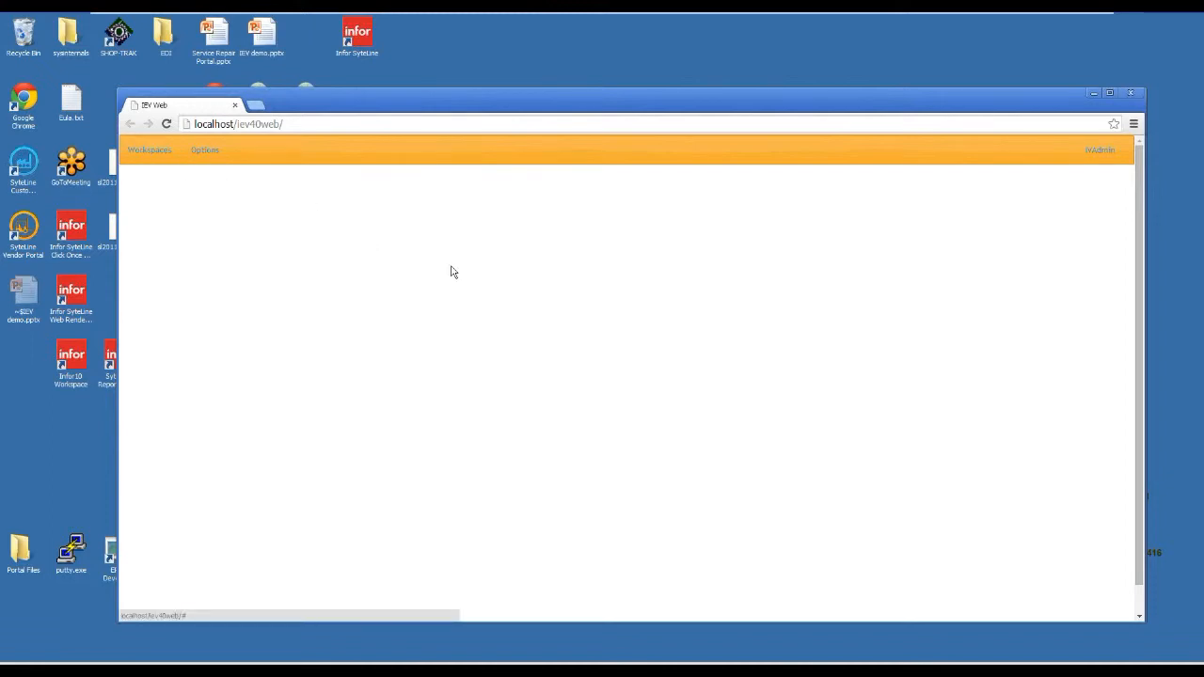
Open the Order Items and Inventory workspace, and expand and refresh its Customers widget.
{"action": "left_click", "coordinate": [158, 152]}
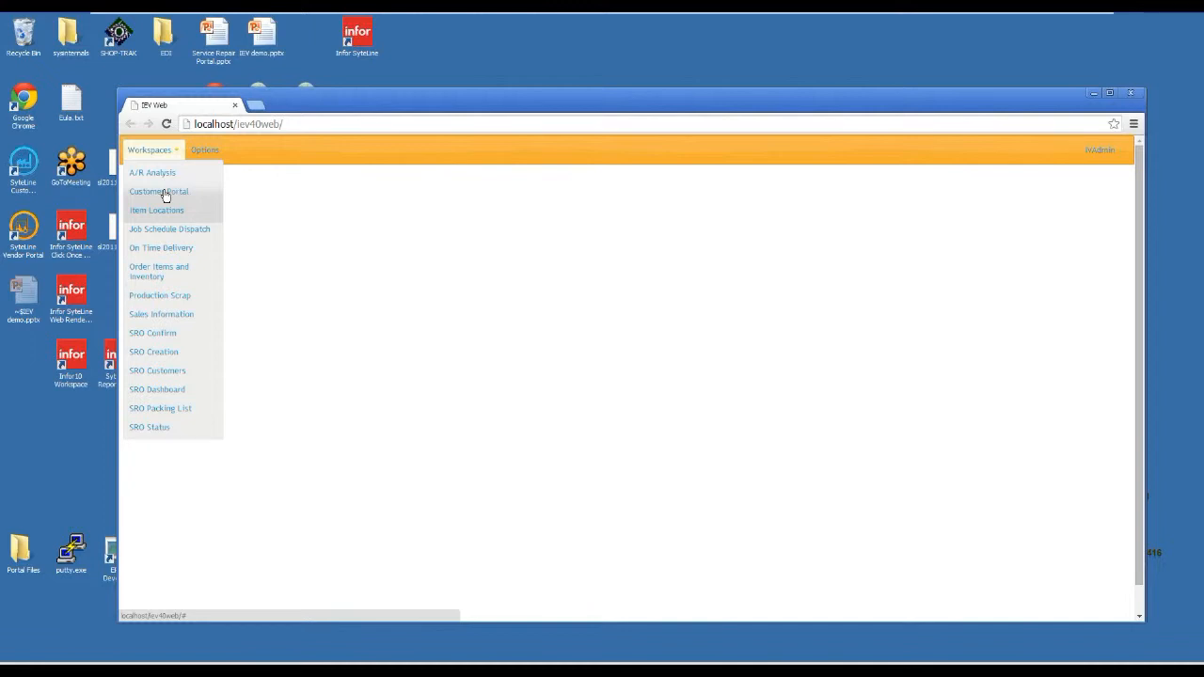
{"action": "left_click", "coordinate": [165, 282]}
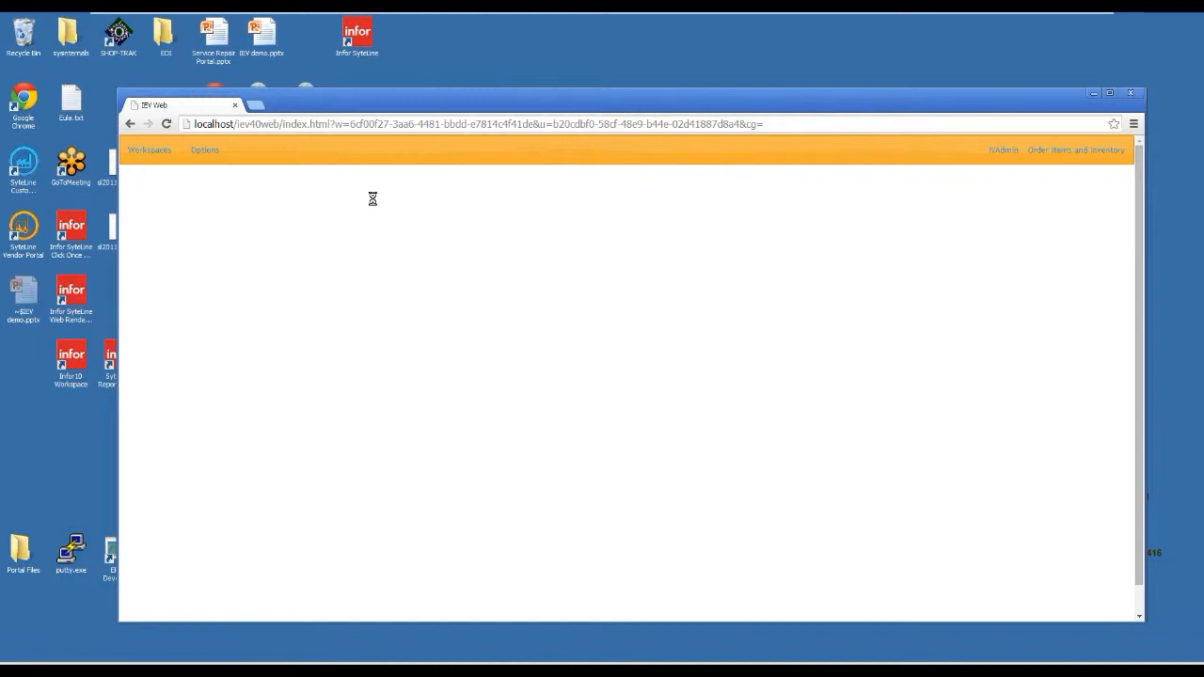
{"action": "left_click", "coordinate": [1067, 152]}
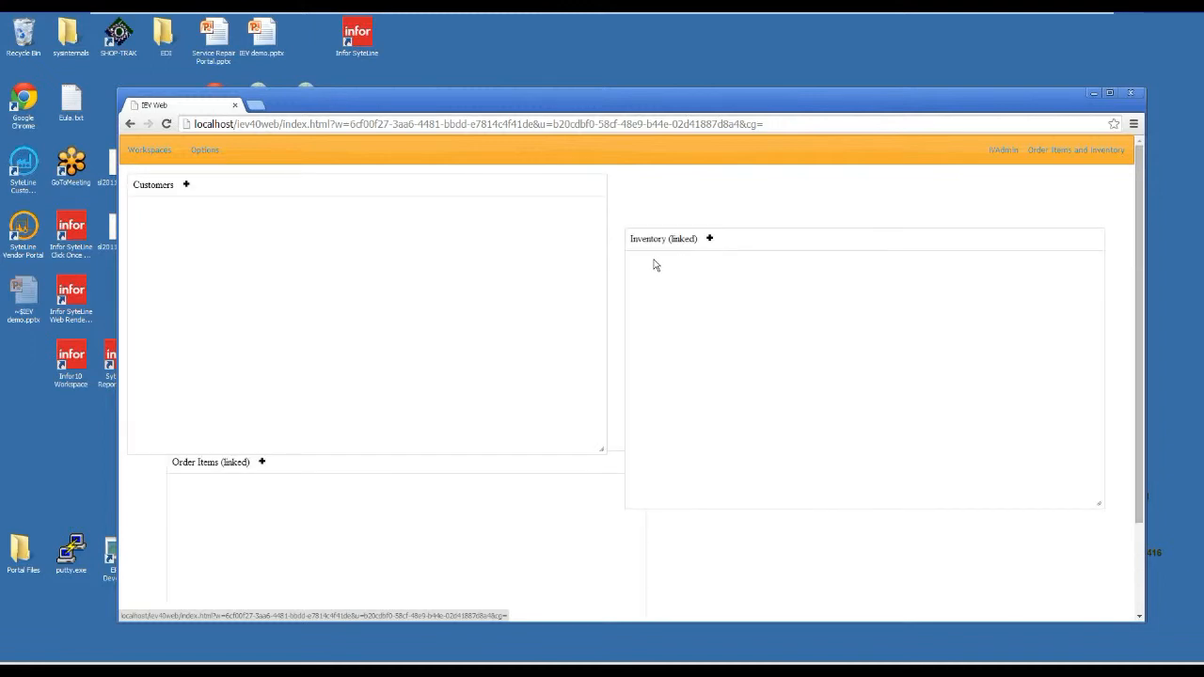
{"action": "left_click", "coordinate": [186, 185]}
{"action": "left_click", "coordinate": [283, 184]}
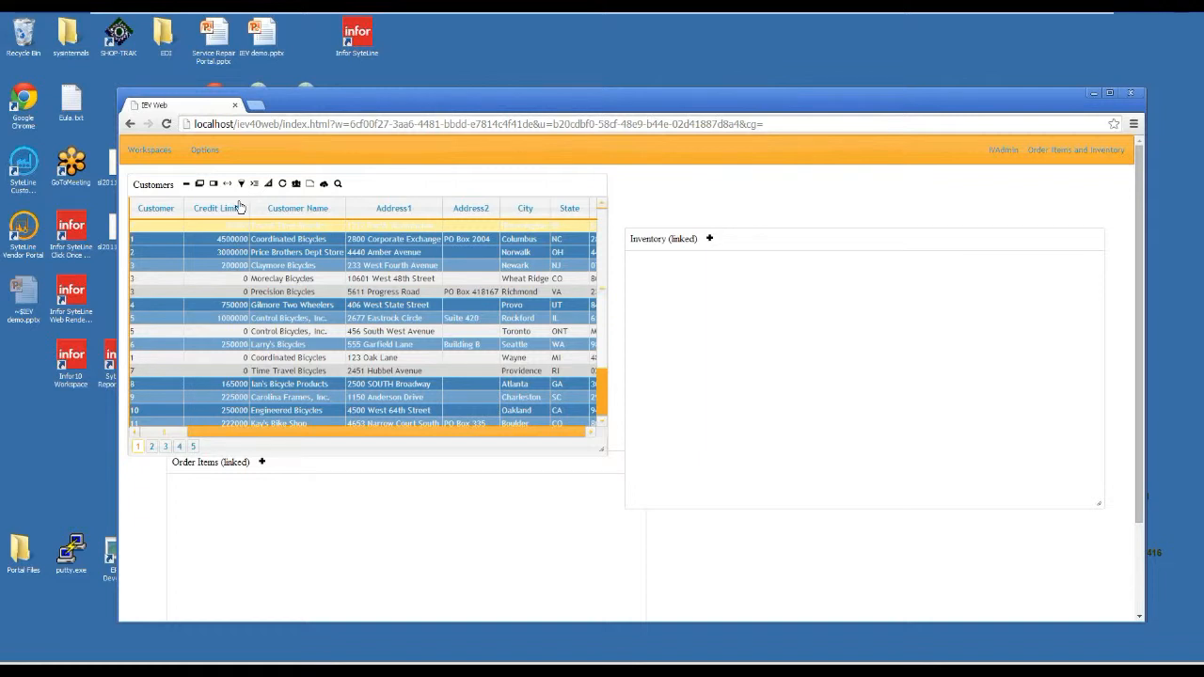
Select the Price Brothers Dept Store customer, and rearrange the layout with a wider Customers widget, a taller browser window and Inventory beside Customers.
{"action": "left_click", "coordinate": [209, 252]}
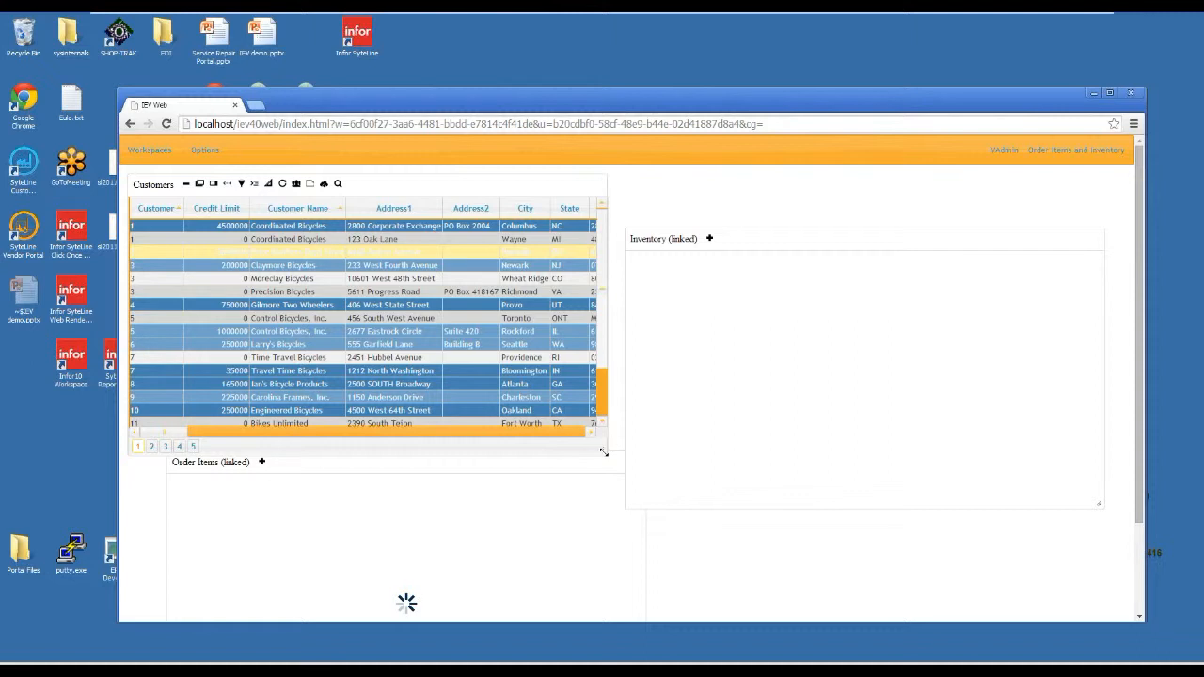
{"action": "left_click_drag", "start_coordinate": [602, 452], "coordinate": [457, 369]}
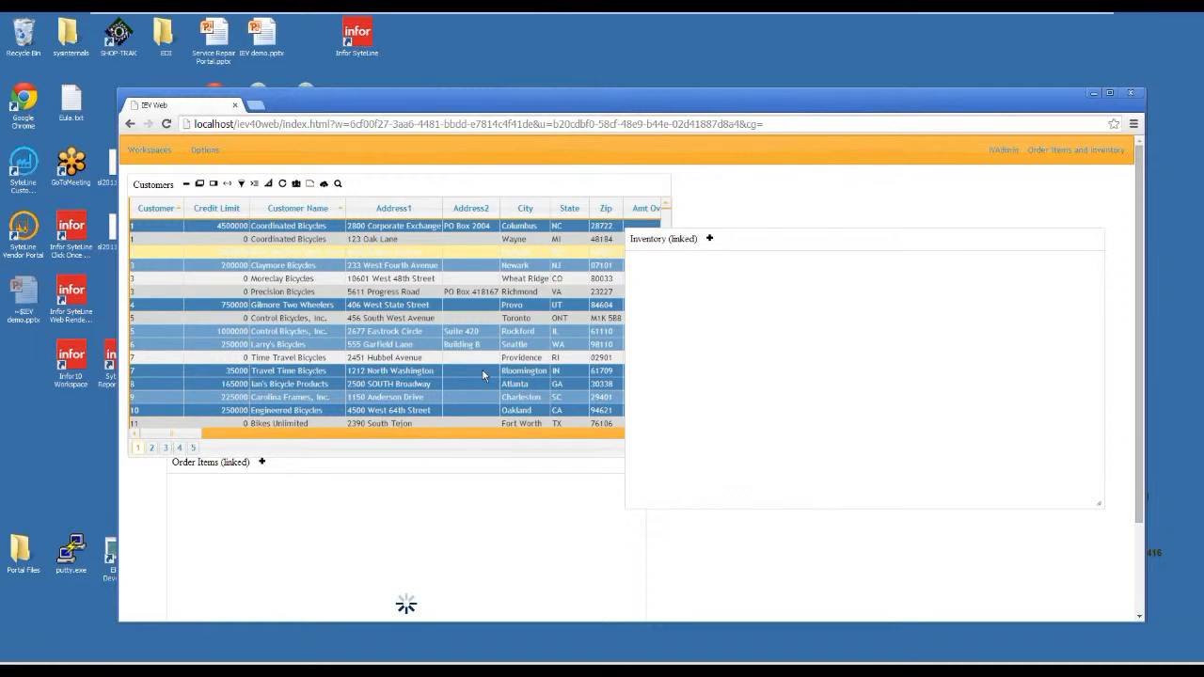
{"action": "left_click_drag", "start_coordinate": [543, 106], "coordinate": [539, 56]}
{"action": "left_click_drag", "start_coordinate": [1139, 573], "coordinate": [1151, 640]}
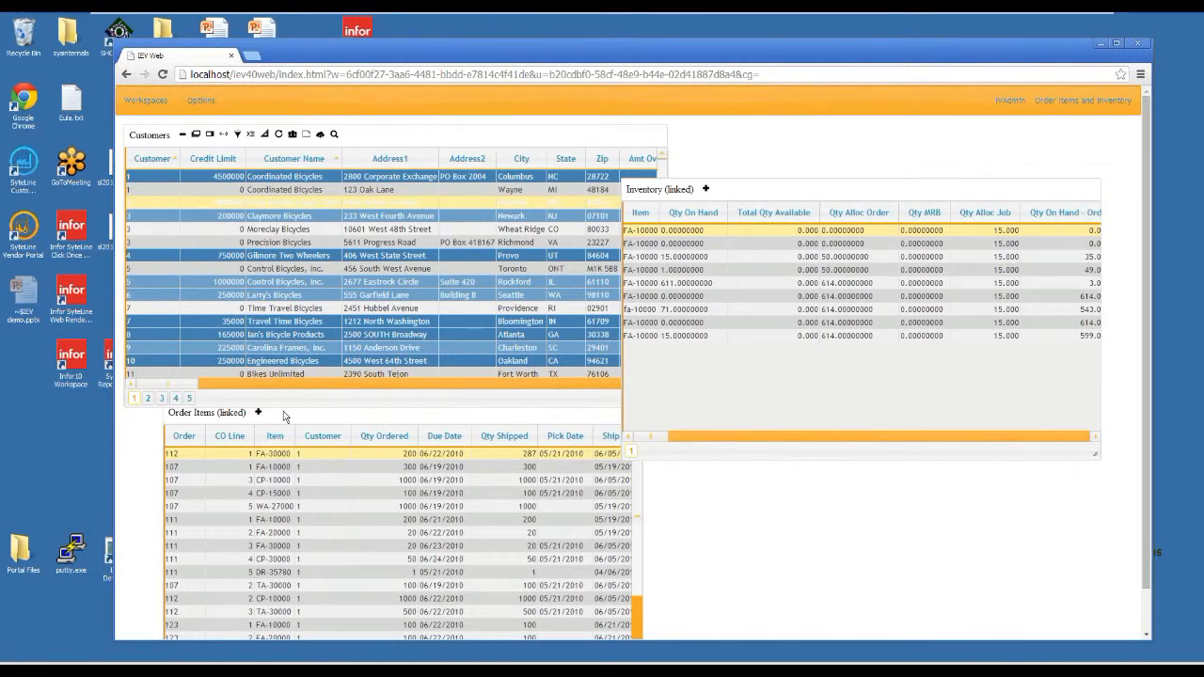
{"action": "left_click", "coordinate": [661, 186]}
{"action": "left_click_drag", "start_coordinate": [733, 142], "coordinate": [735, 143]}
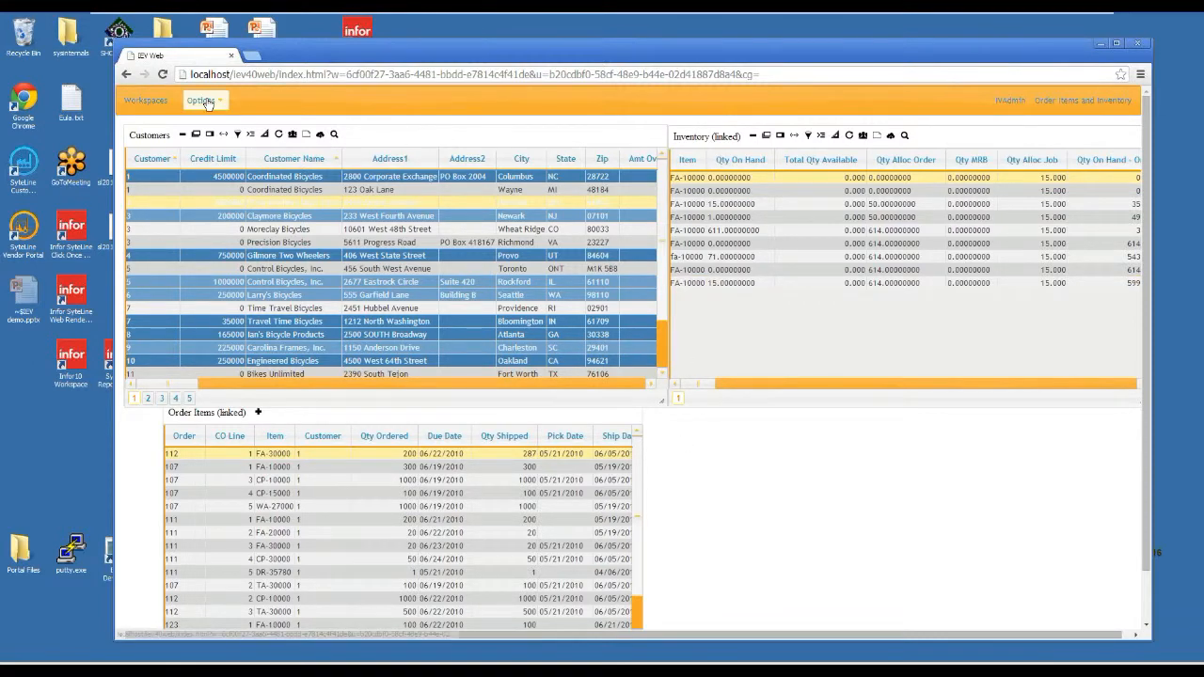
Try the Blitzer, Cupertino and Humanity themes, and apply the Le Frog theme to the workspace.
{"action": "left_click", "coordinate": [201, 99]}
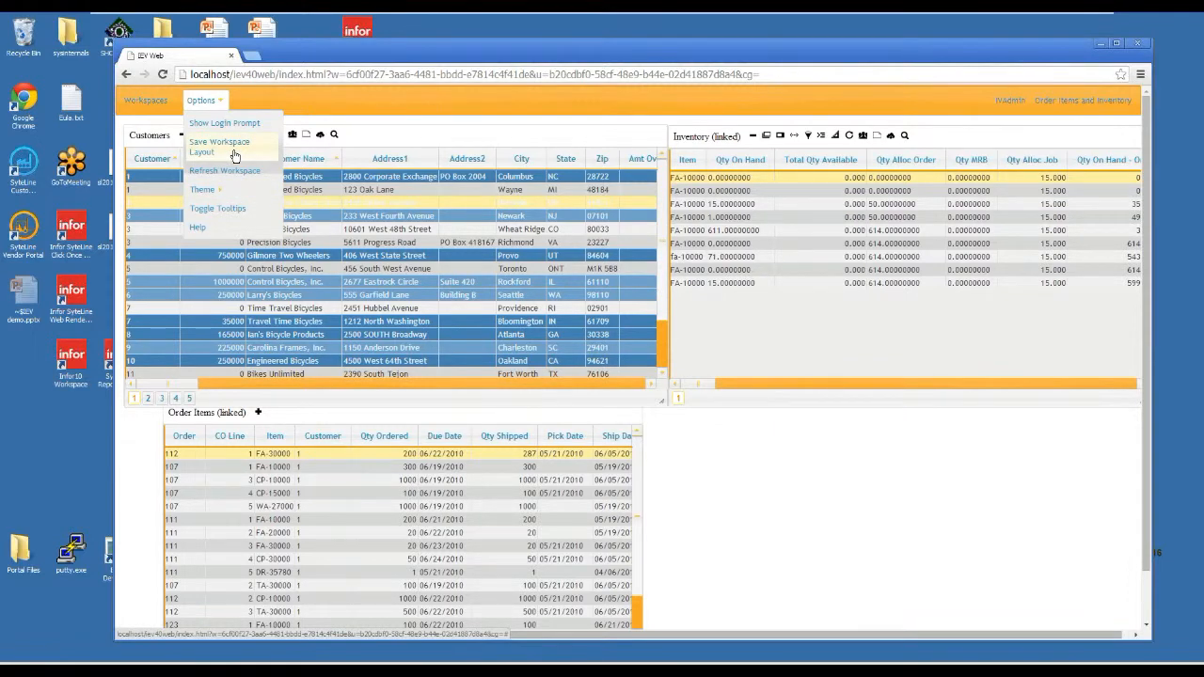
{"action": "mouse_move", "coordinate": [224, 193]}
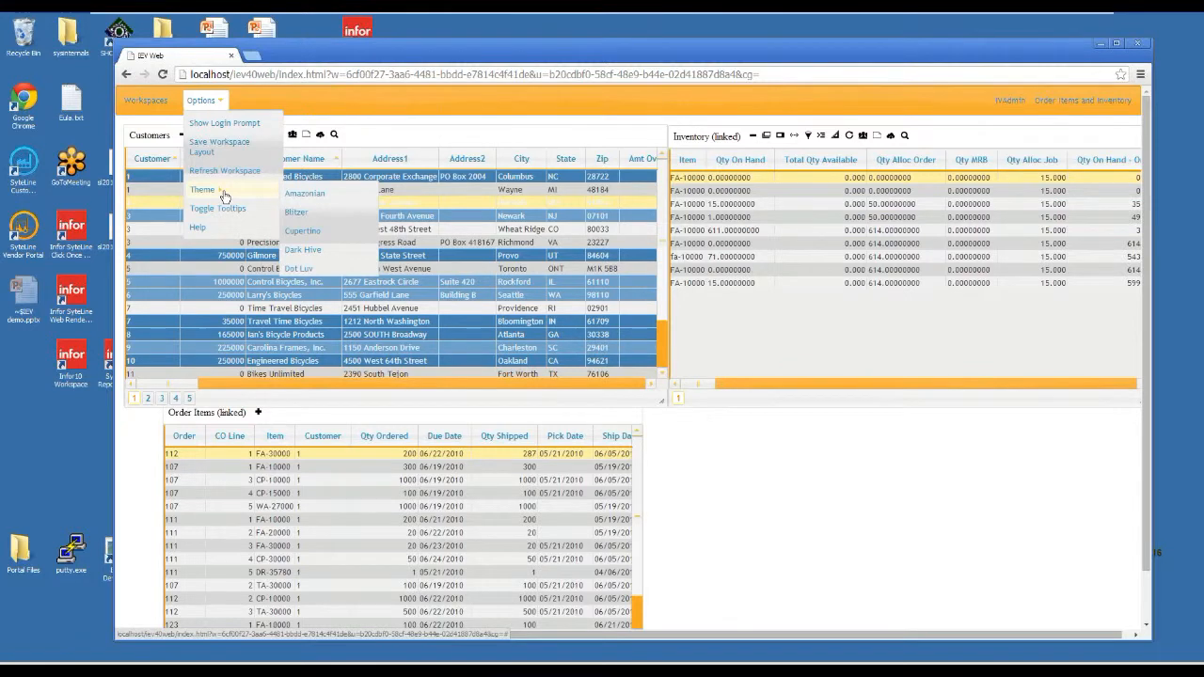
{"action": "left_click", "coordinate": [337, 210]}
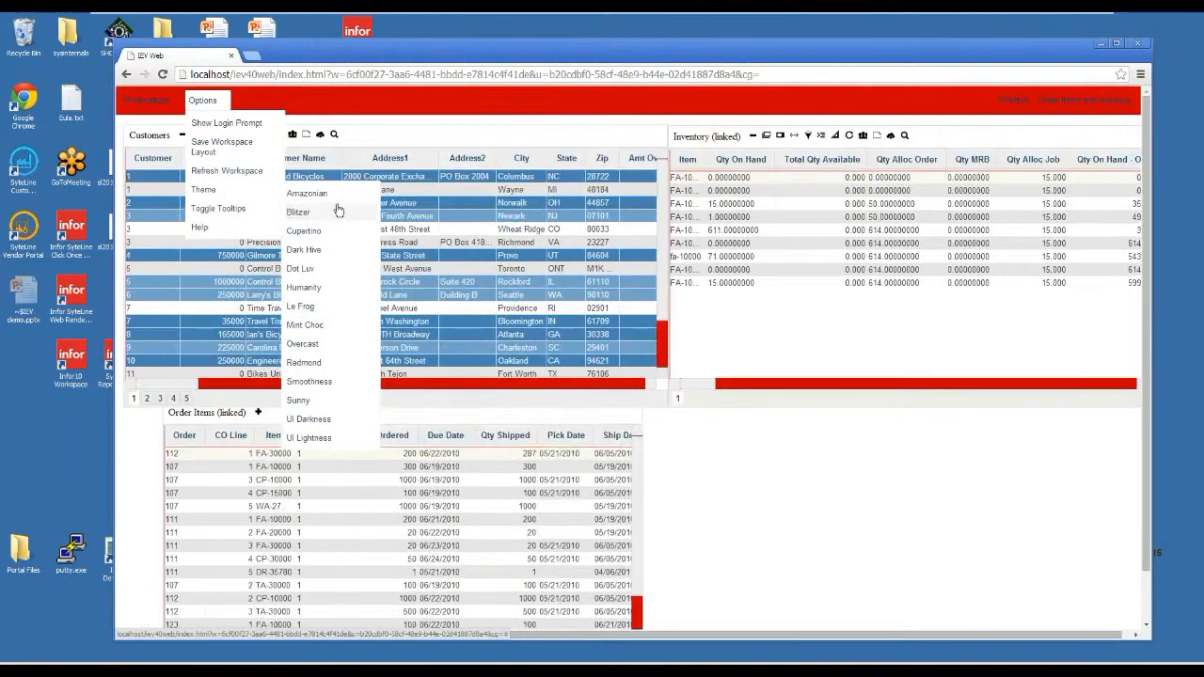
{"action": "left_click", "coordinate": [320, 269]}
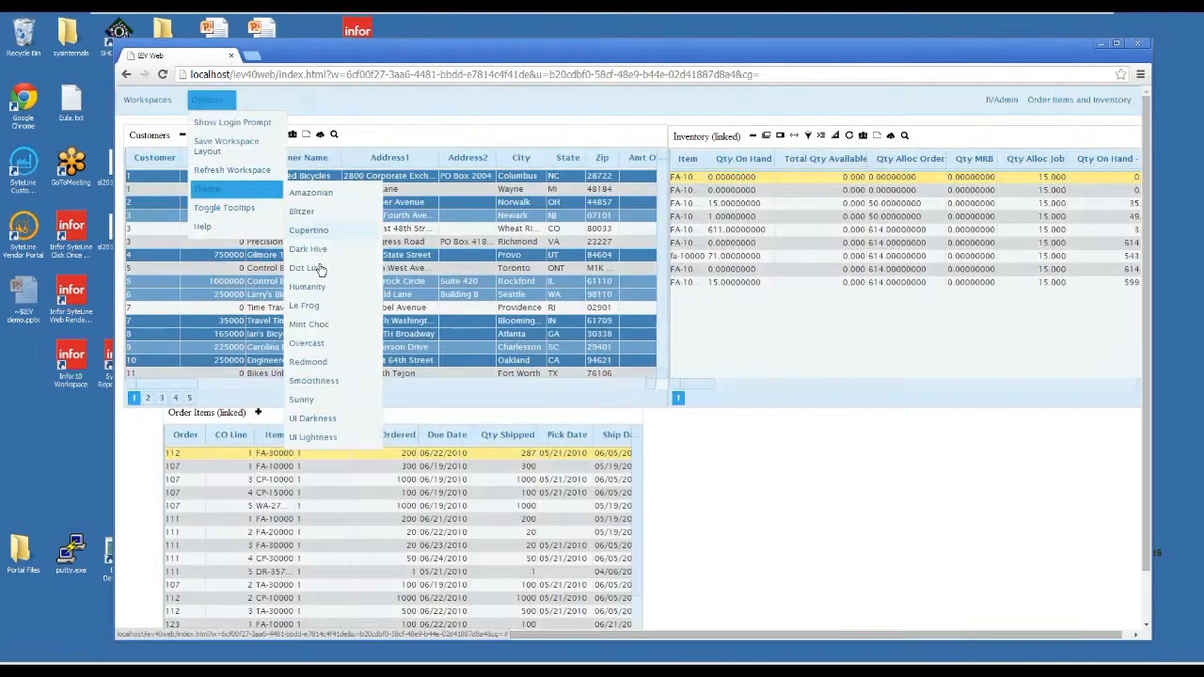
{"action": "left_click", "coordinate": [320, 269]}
{"action": "left_click", "coordinate": [316, 294]}
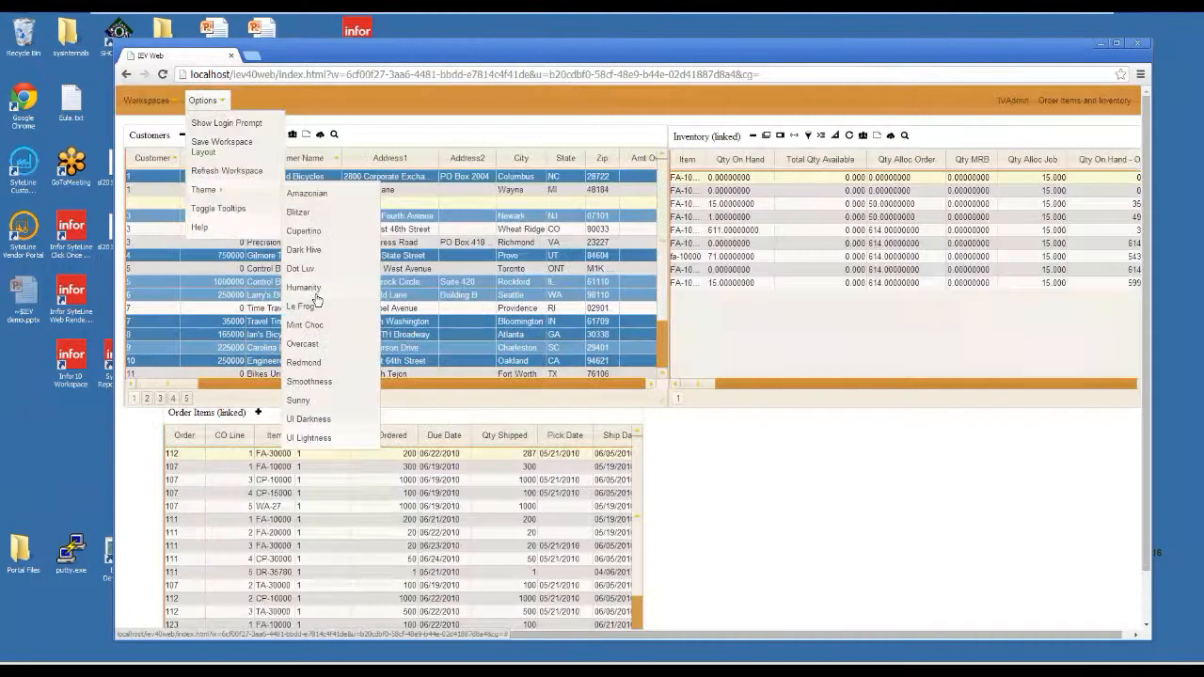
{"action": "left_click", "coordinate": [305, 308]}
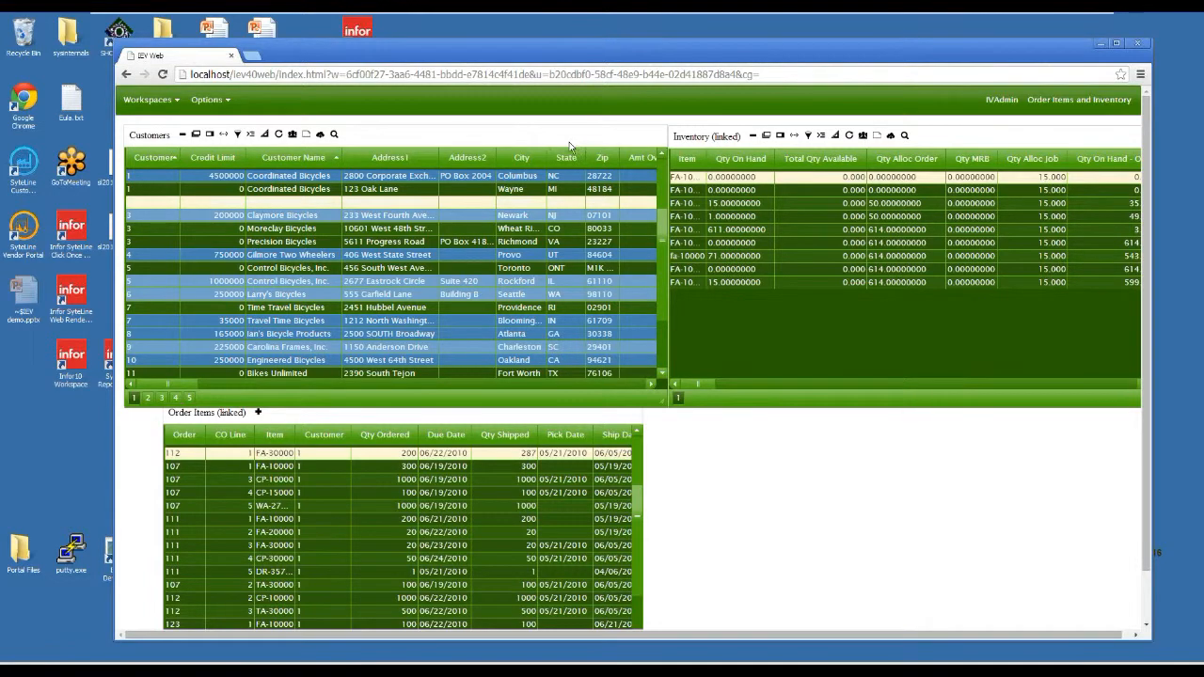
View the sharing URL and HTML code of the Customers widget, close them, and show the widget's column filter row.
{"action": "left_click", "coordinate": [292, 135]}
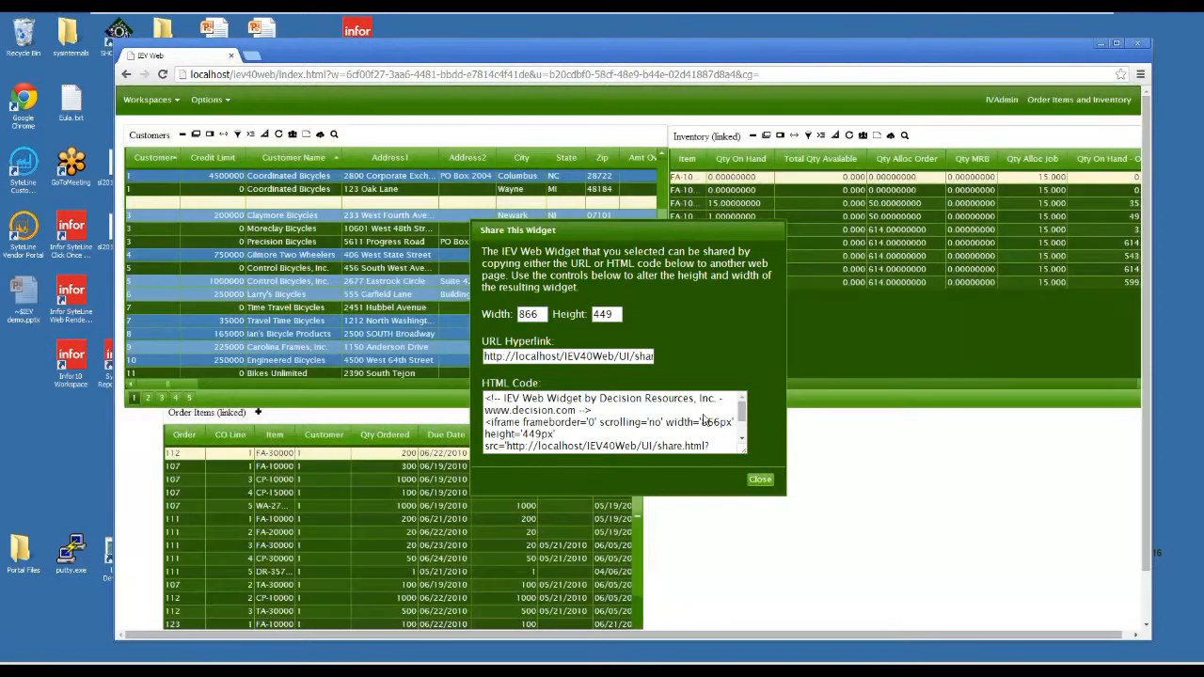
{"action": "left_click", "coordinate": [760, 479]}
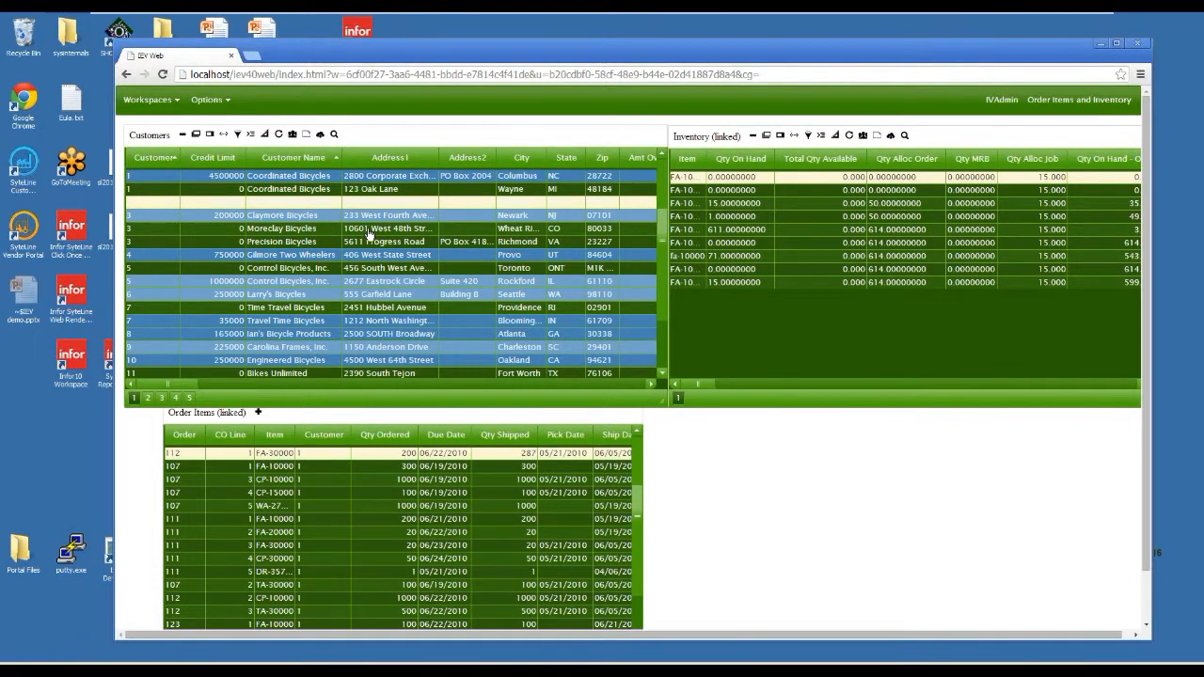
{"action": "left_click", "coordinate": [307, 142]}
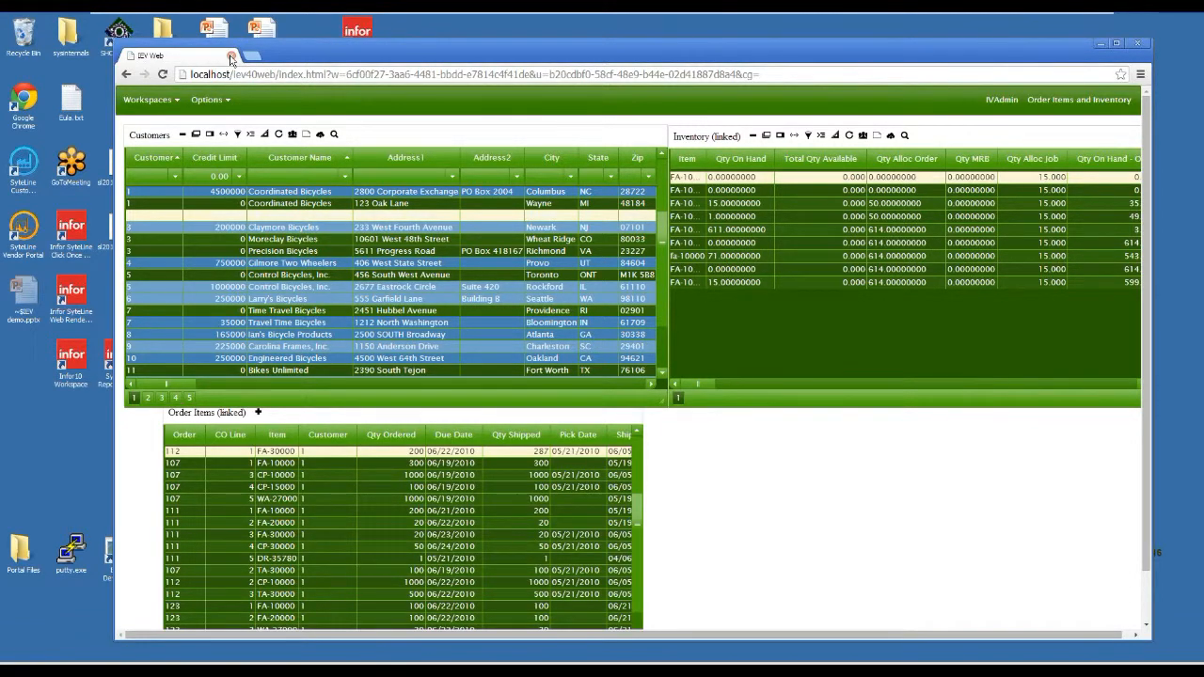
Open the A/R Analysis workspace with its A/R Aging and Uncollected AR charts.
{"action": "left_click", "coordinate": [156, 100]}
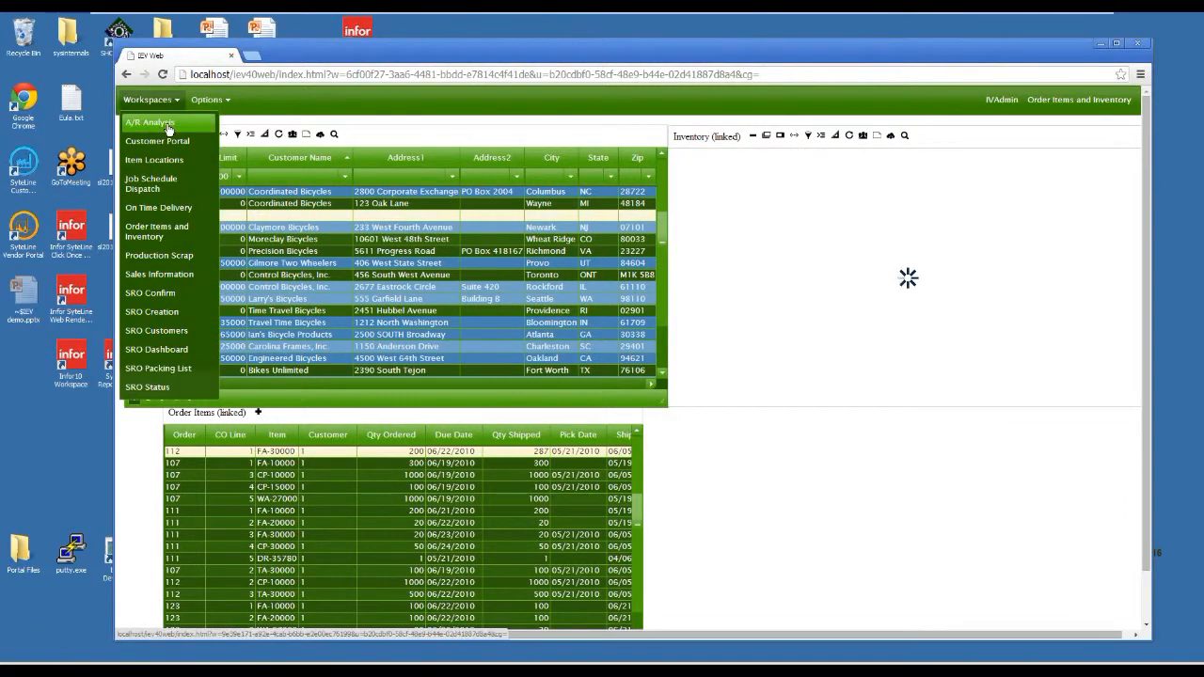
{"action": "left_click", "coordinate": [166, 124]}
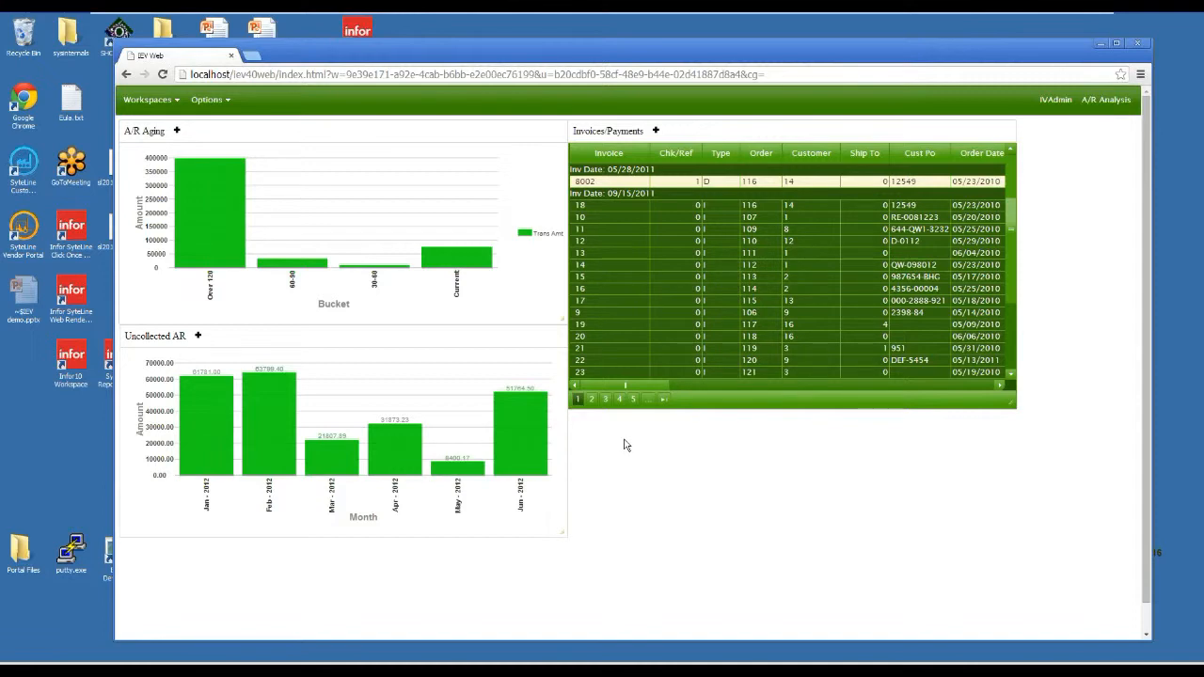
{"action": "mouse_move", "coordinate": [315, 461]}
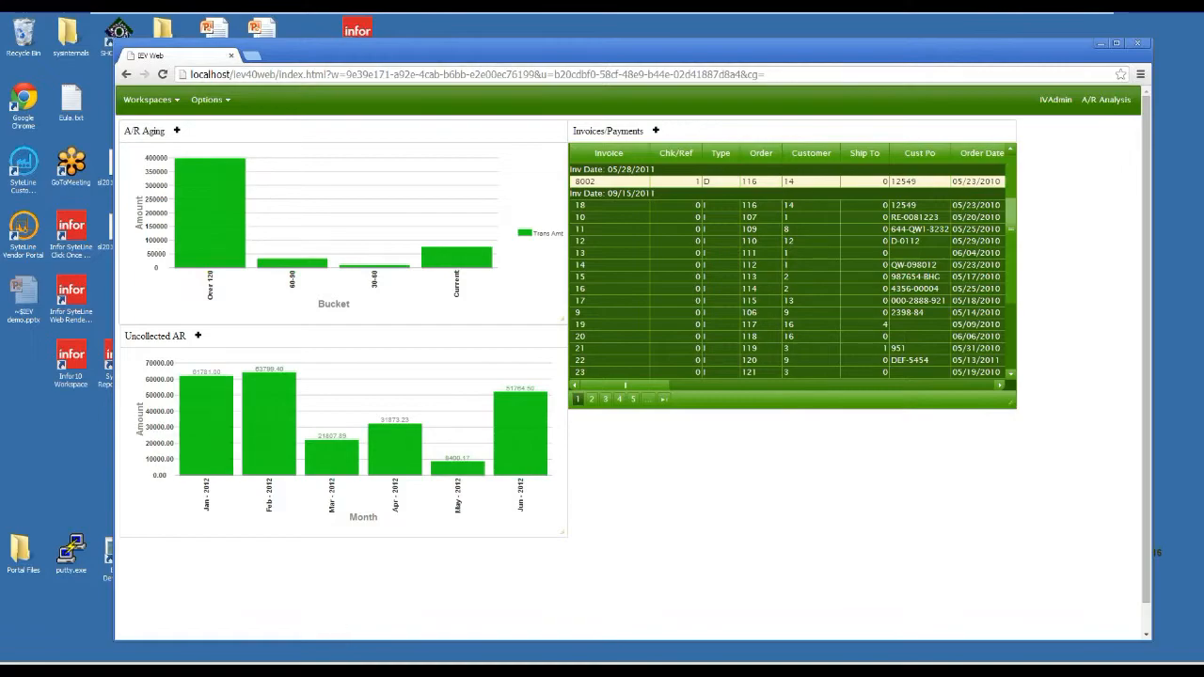
Switch to the IEV demo presentation in PowerPoint and start the slide show from the Q&A slide.
{"action": "mouse_move", "coordinate": [339, 671]}
{"action": "left_click", "coordinate": [339, 670]}
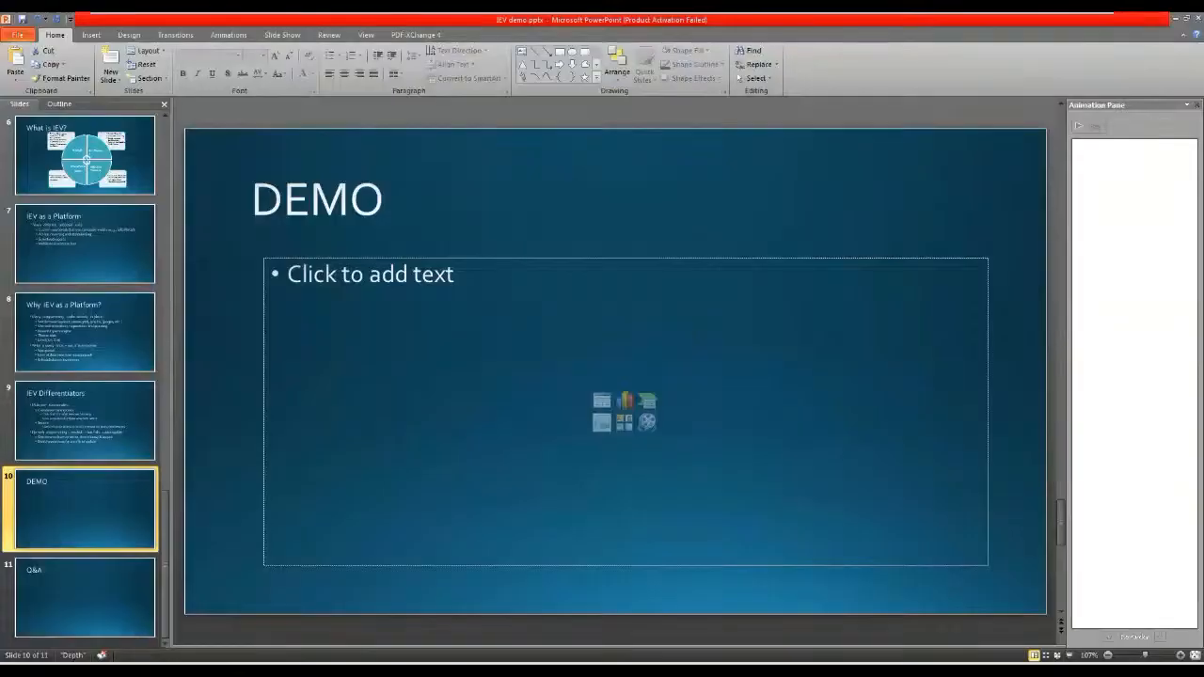
{"action": "left_click", "coordinate": [91, 582]}
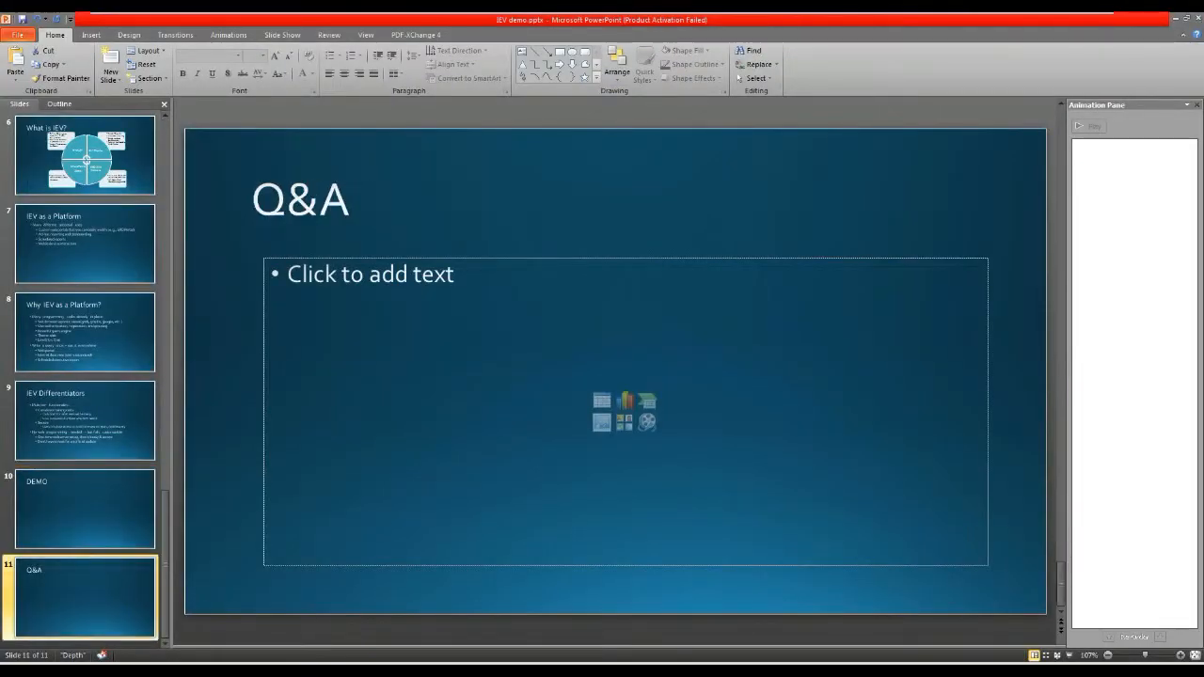
{"action": "left_click", "coordinate": [1071, 656]}
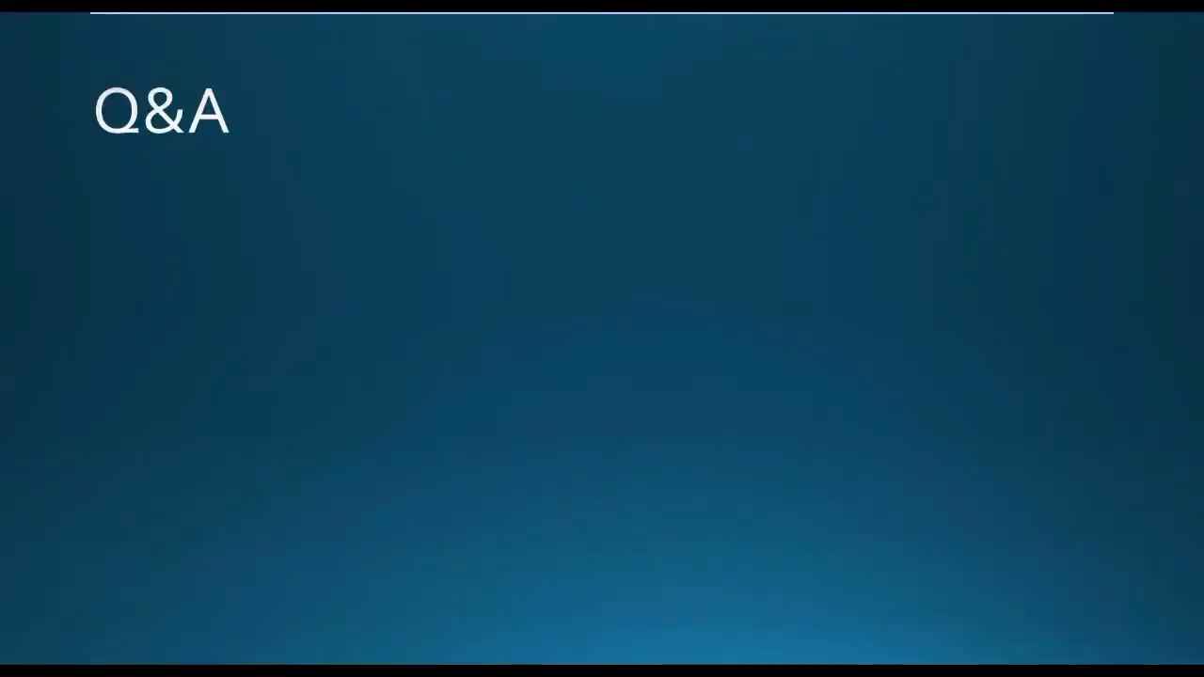